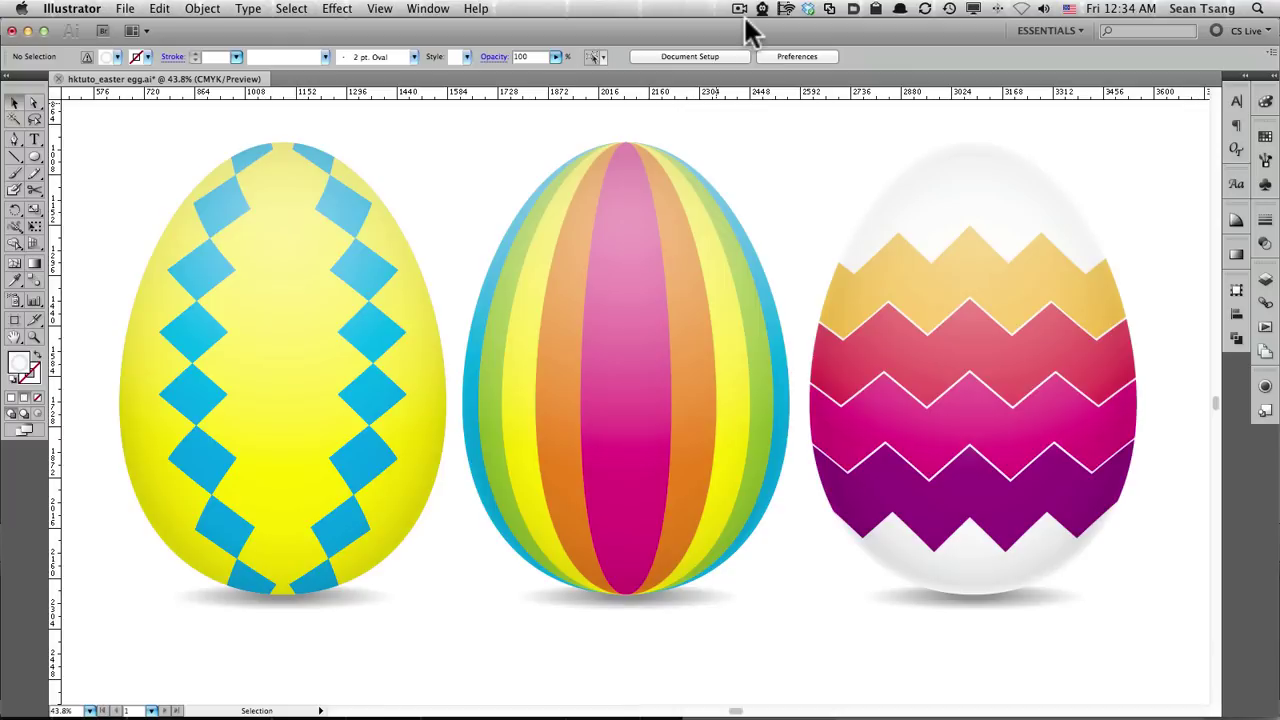
Create Untitled-2: 800 × 600 px in pixels, CMYK, with High (300 ppi) raster effects.
key(ctrl+n)
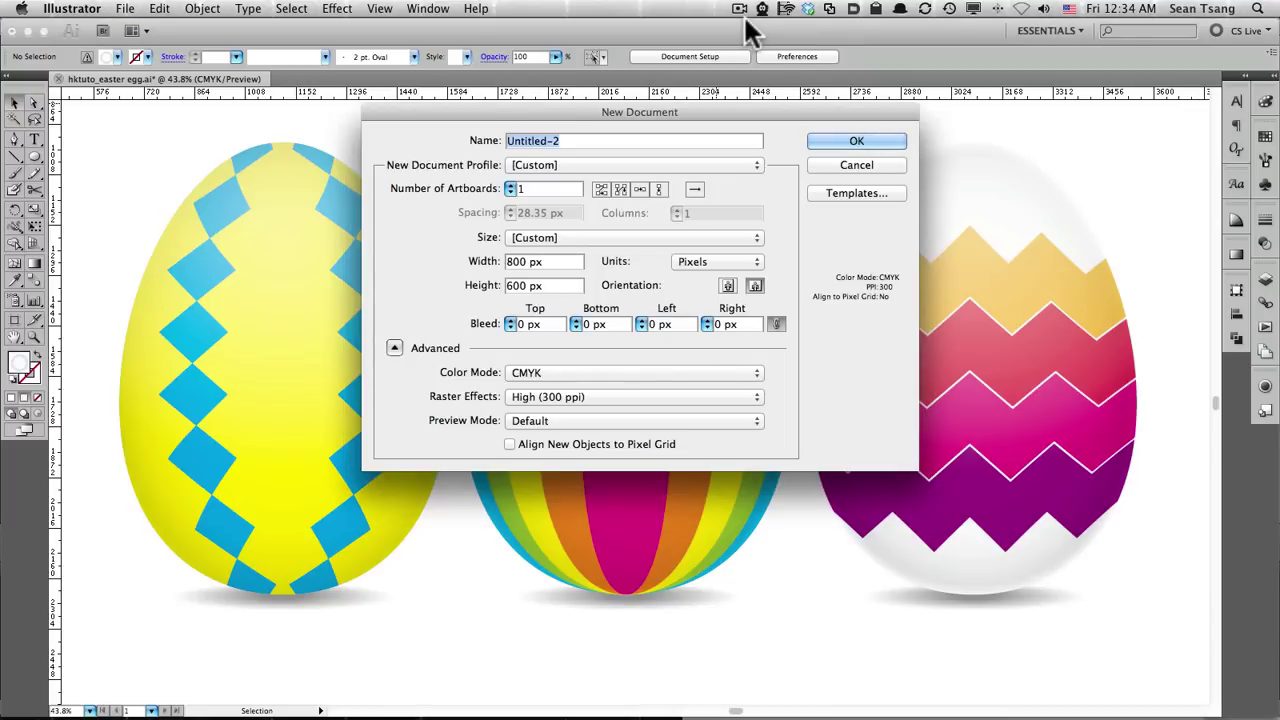
drag(542, 108, 513, 103)
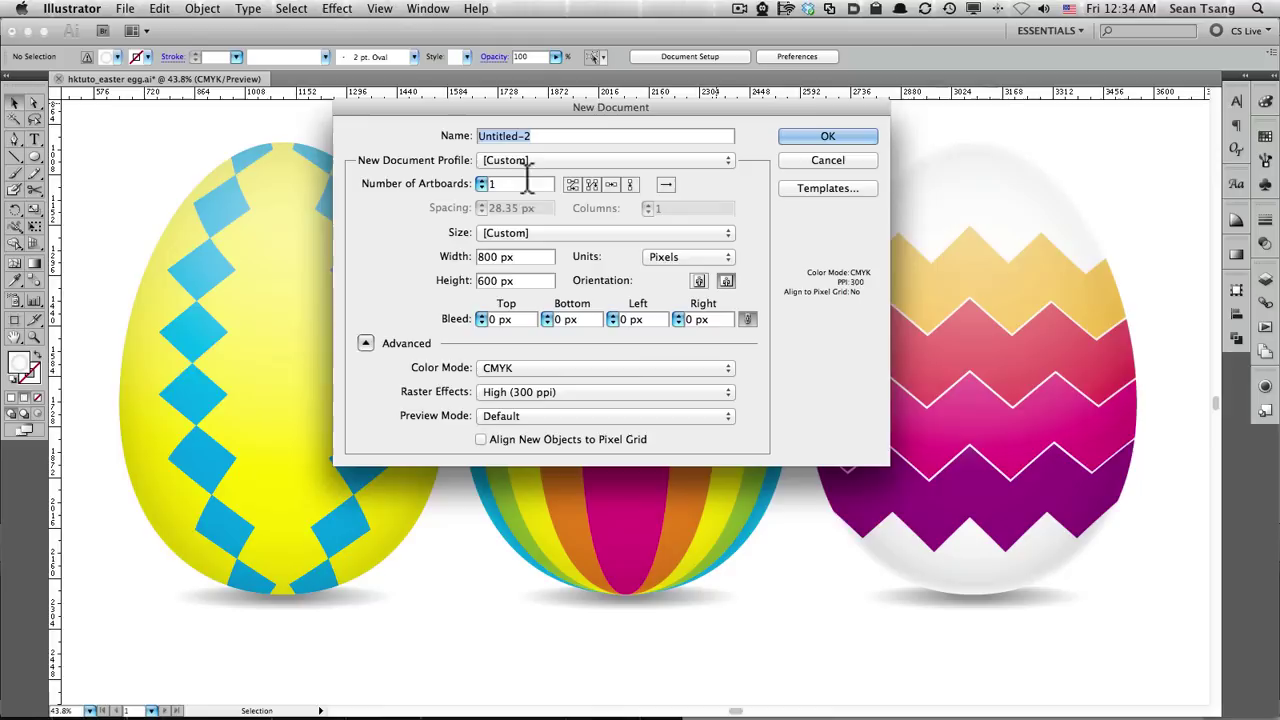
click(530, 256)
click(530, 280)
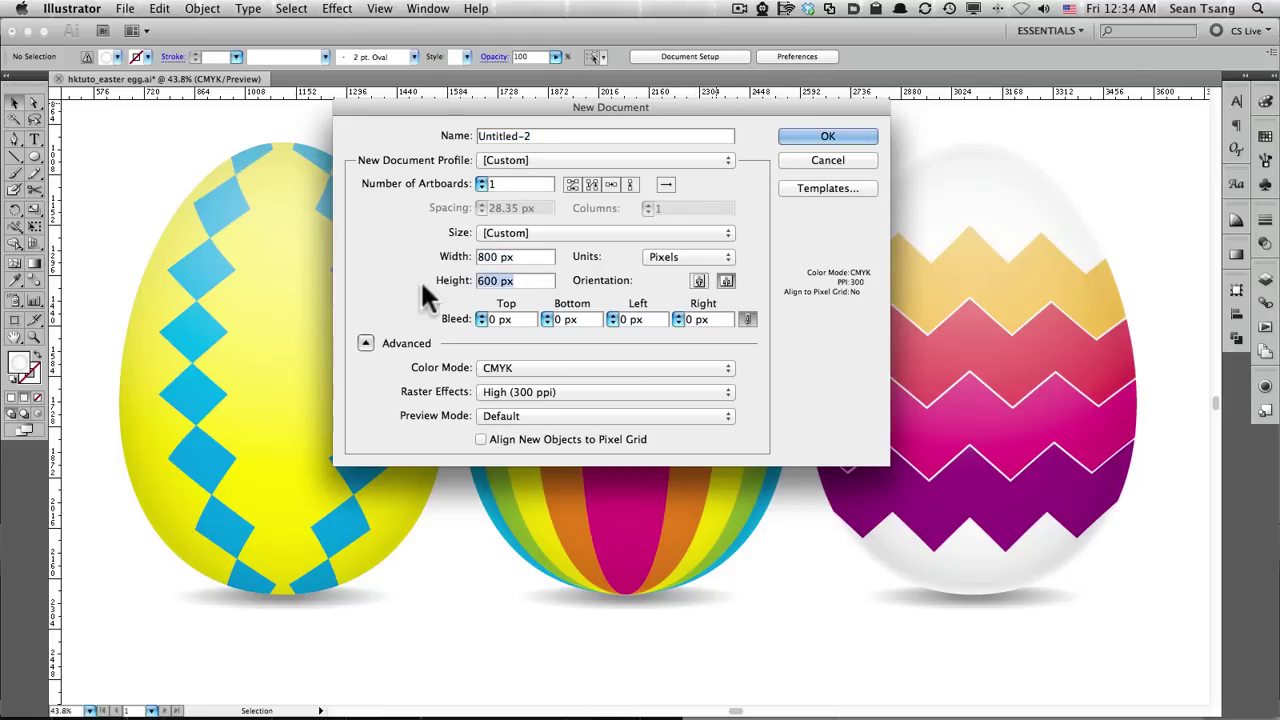
click(701, 257)
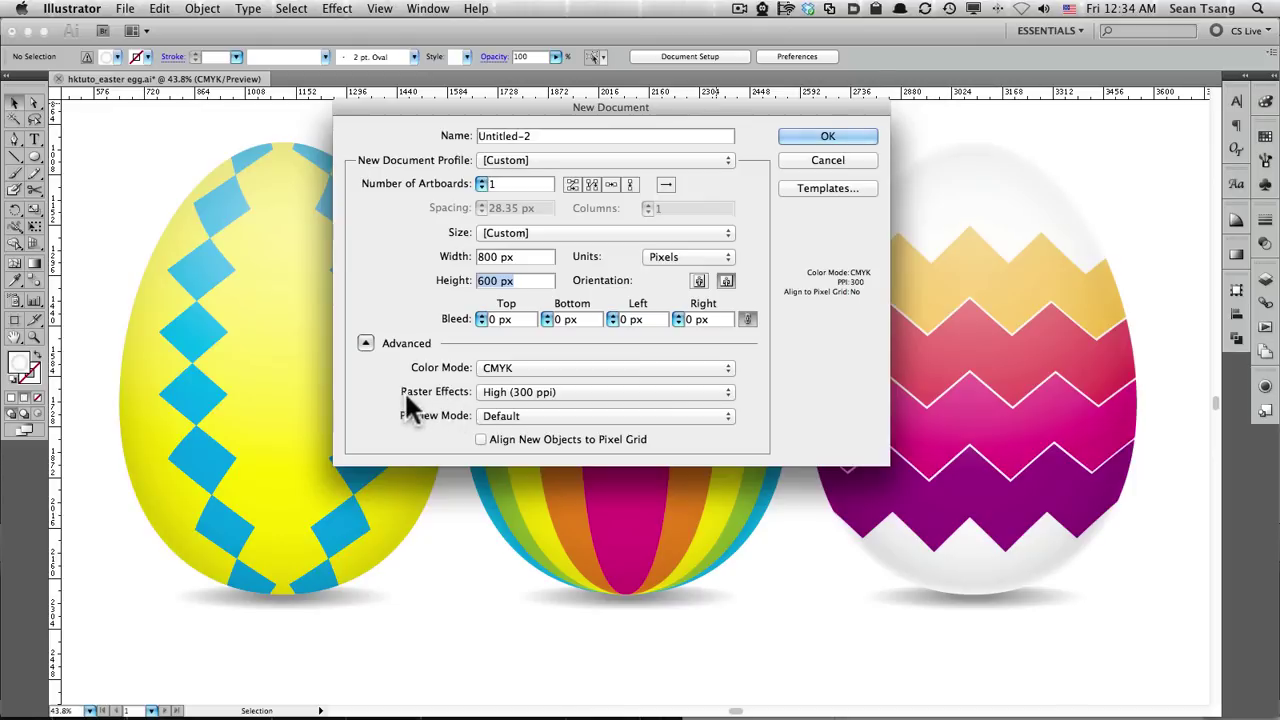
click(513, 392)
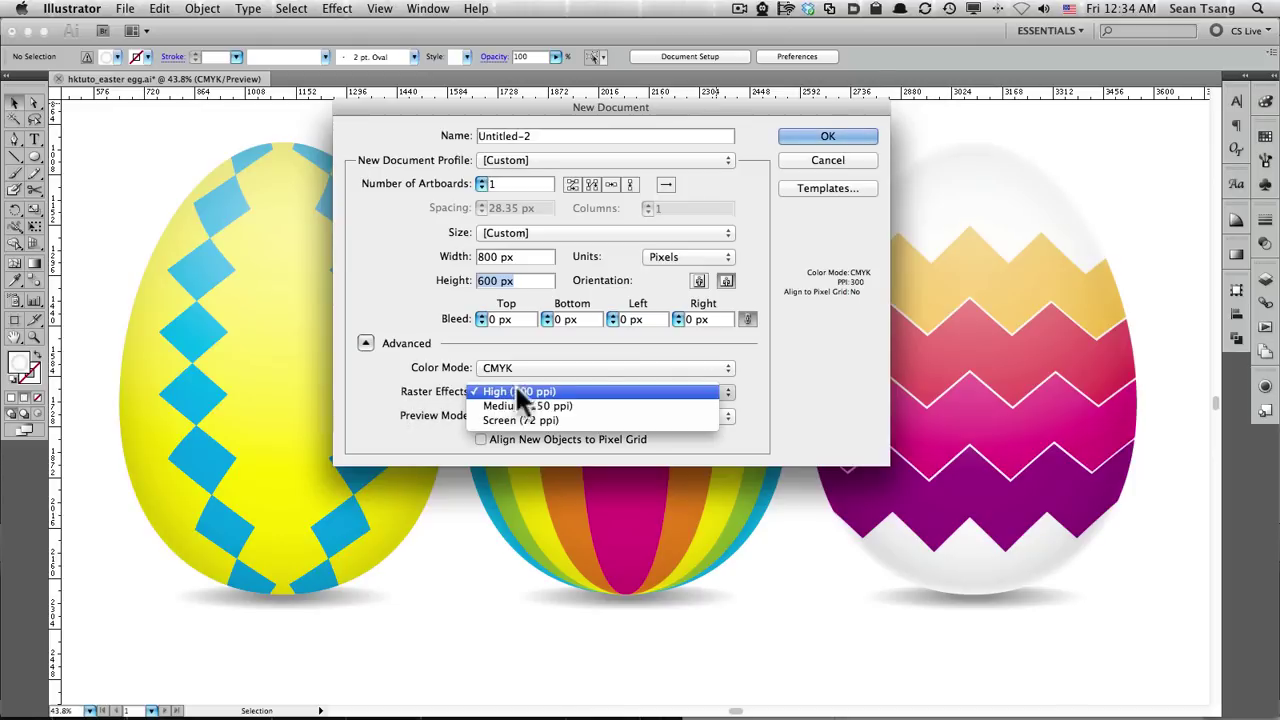
click(645, 391)
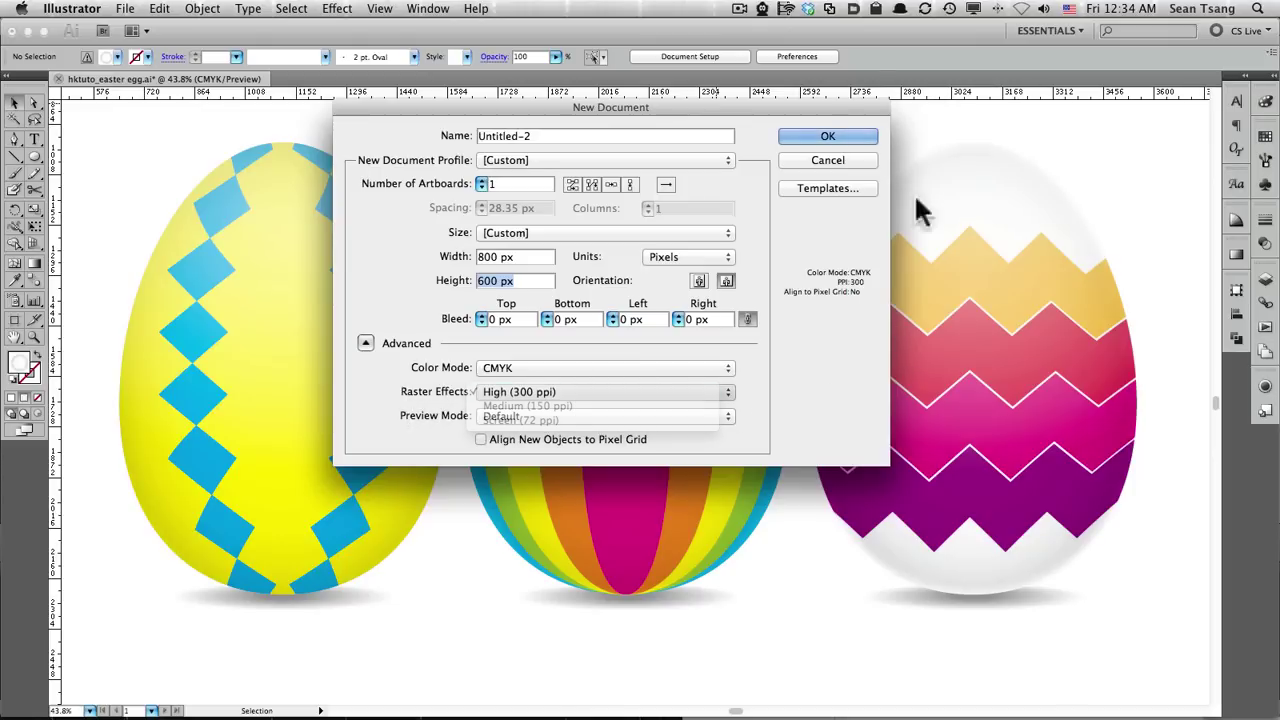
click(835, 137)
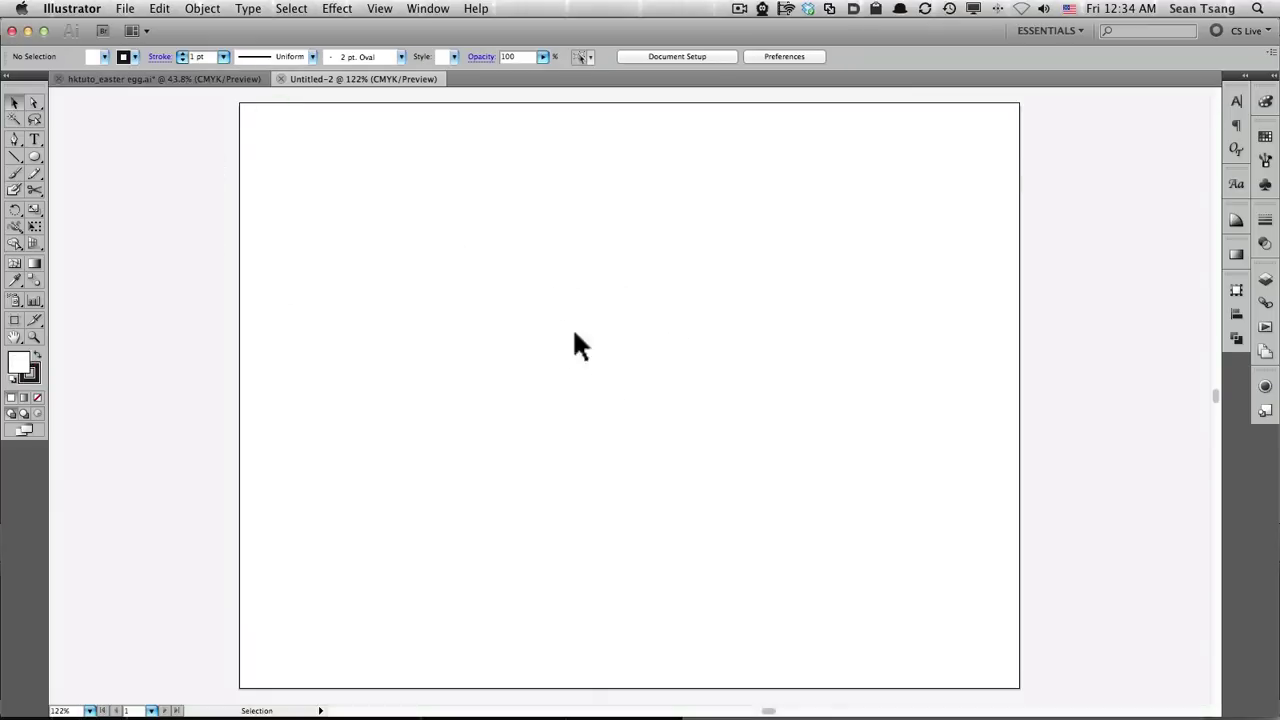
Draw a 250 × 350 px ellipse by entering its exact size.
key(l)
click(630, 326)
mouse_move(608, 212)
mouse_down()
mouse_move(635, 193)
mouse_move(676, 197)
mouse_up()
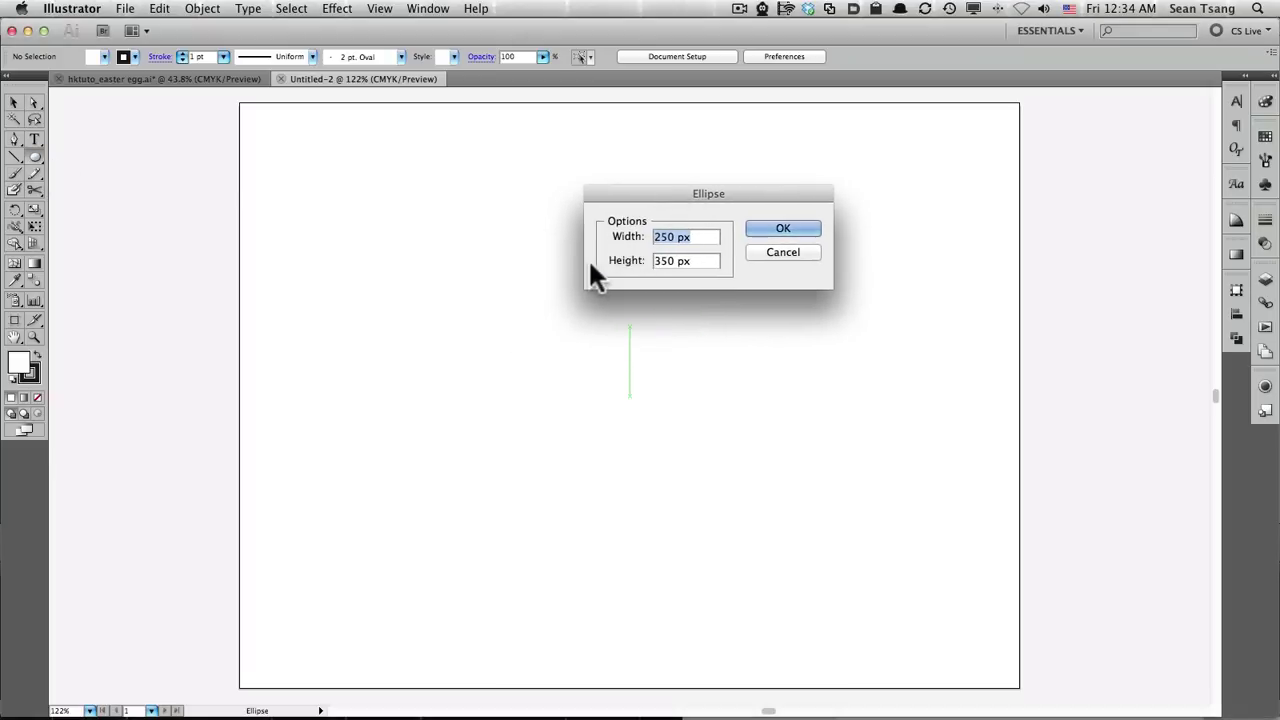
click(705, 262)
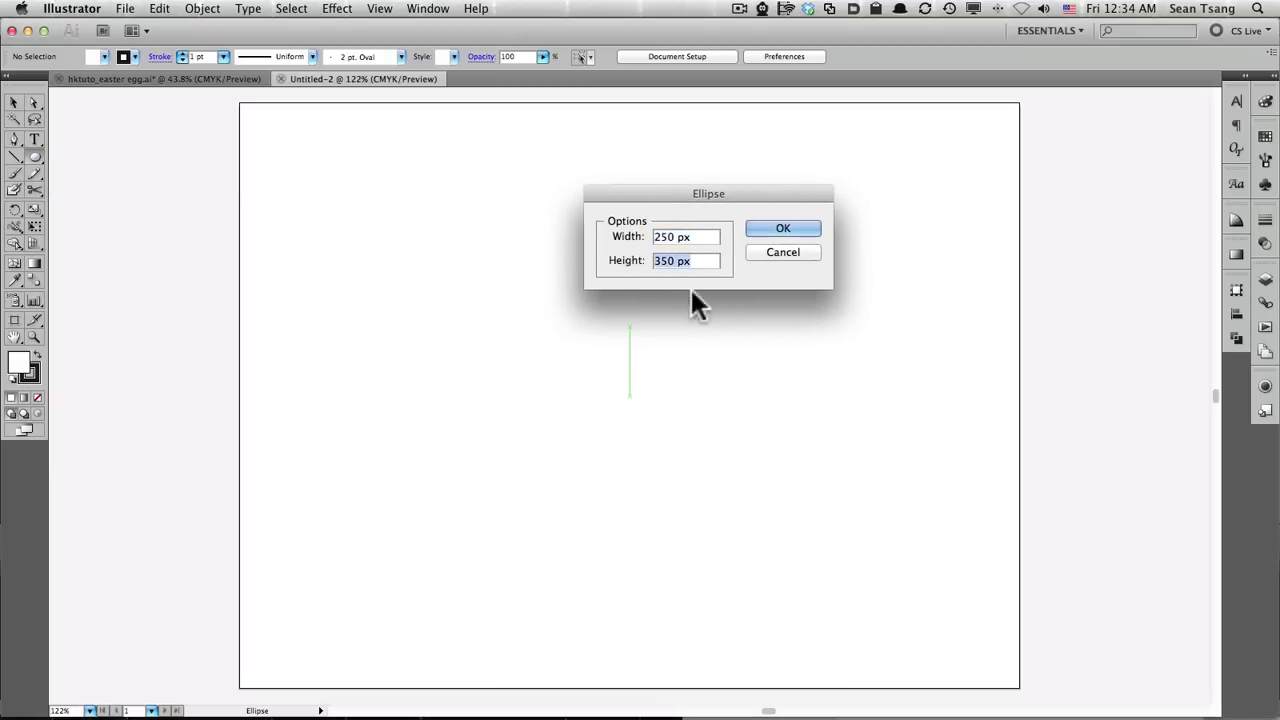
click(805, 225)
Move the ellipse to the centre of the artboard and deselect it.
key(v)
drag(808, 351, 684, 236)
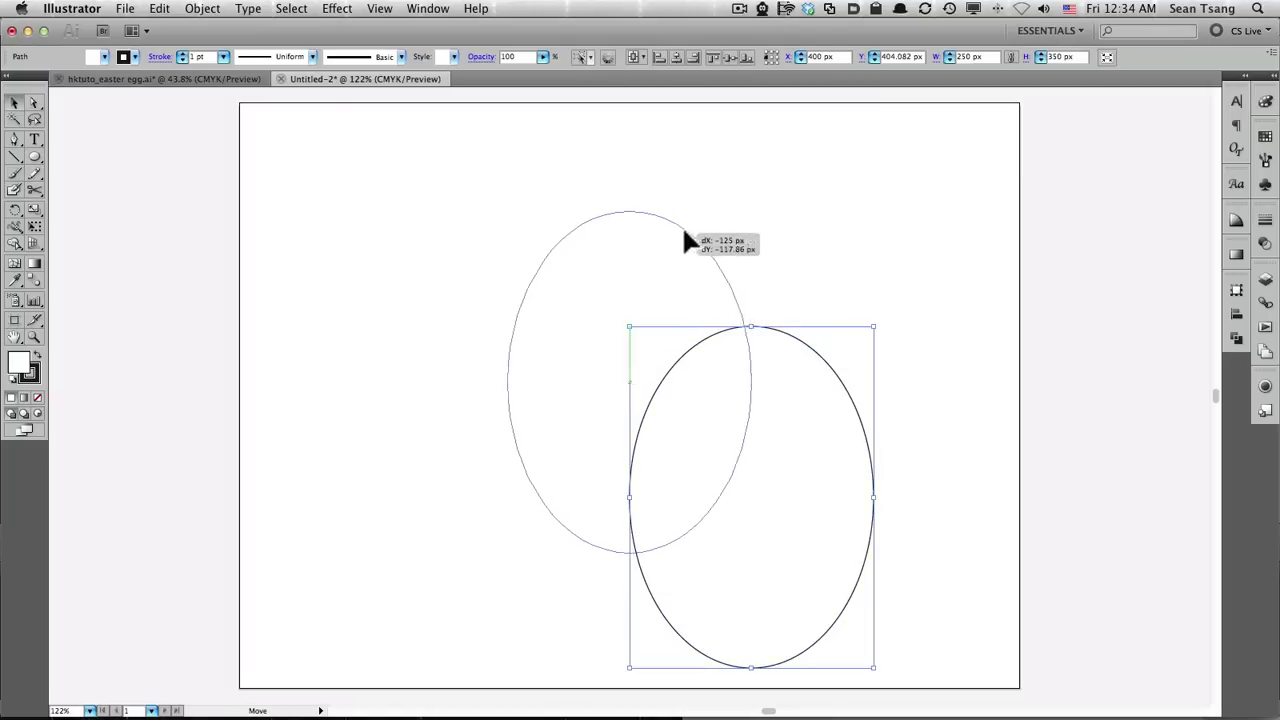
click(818, 290)
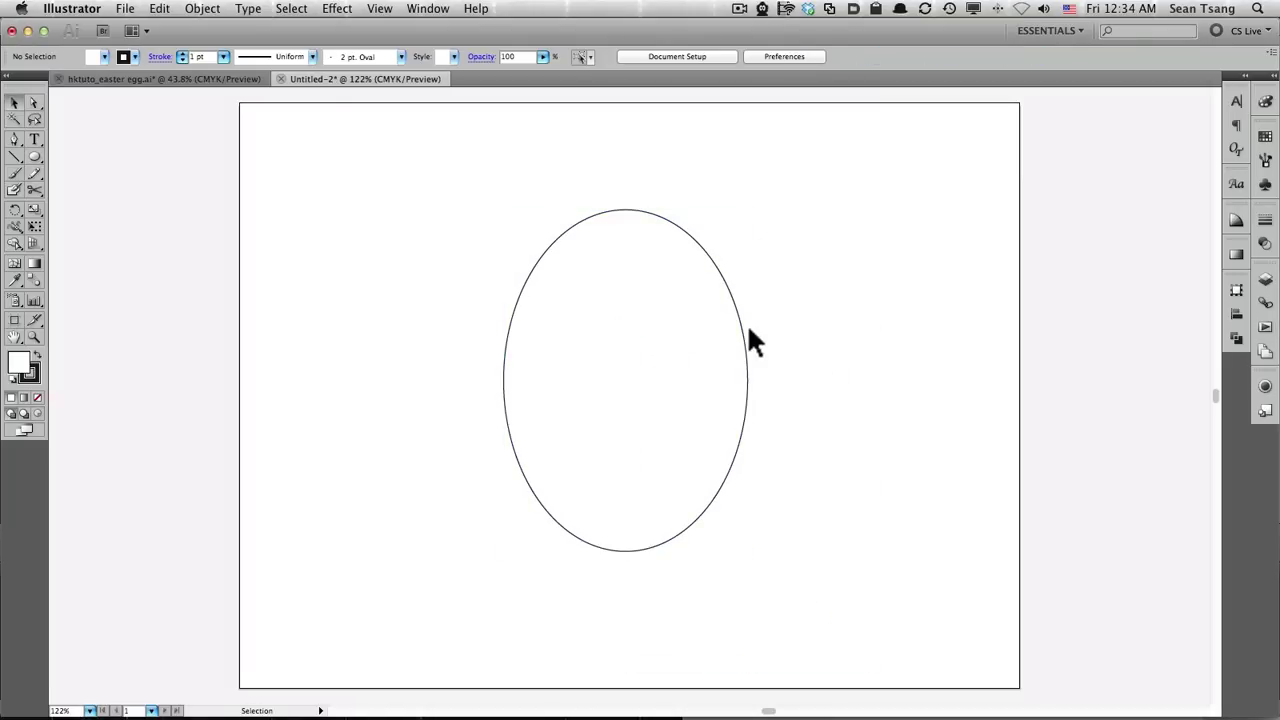
Pull the ellipse's left and right anchors down about 30 px into an egg shape.
key(a)
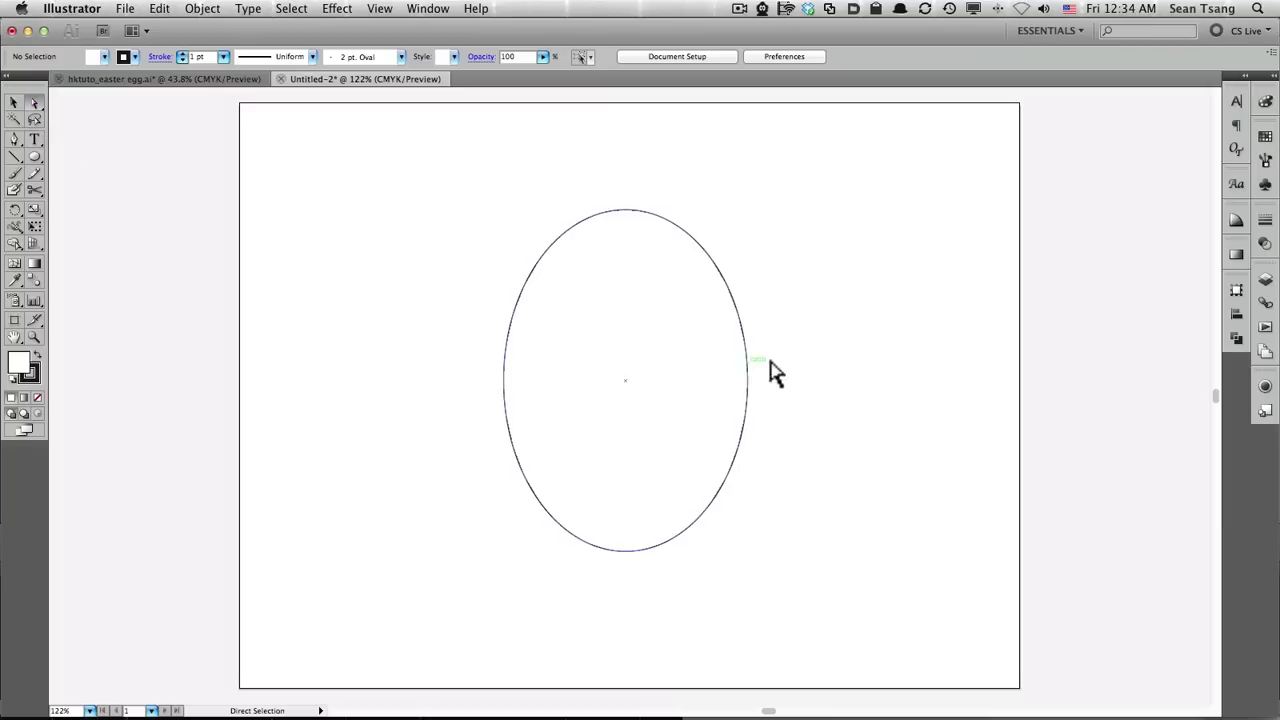
drag(826, 352, 454, 420)
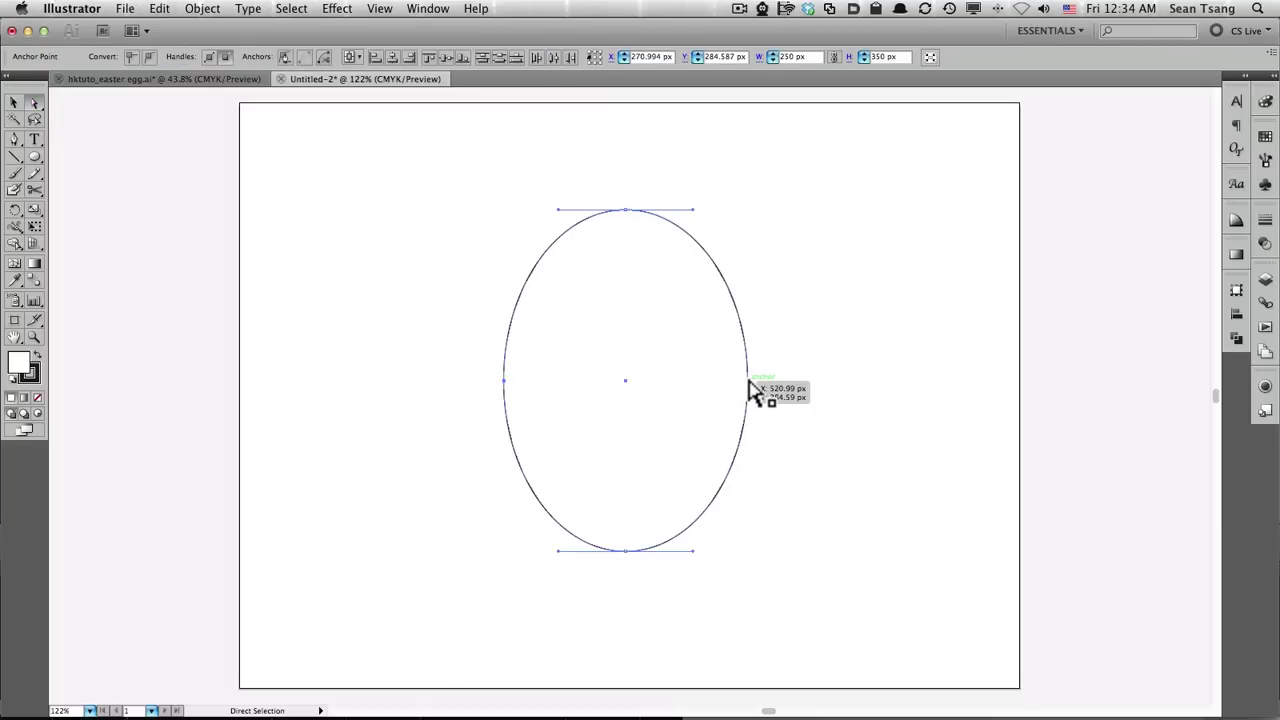
drag(749, 380, 752, 416)
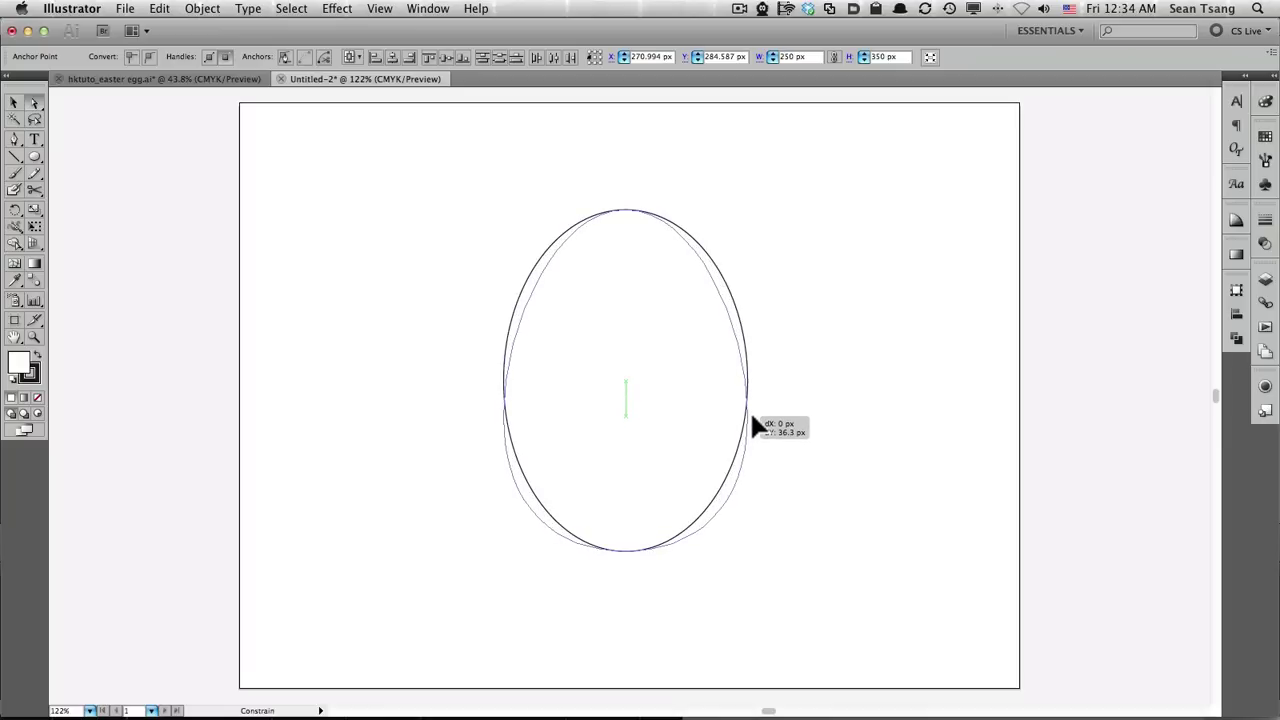
drag(752, 417, 752, 417)
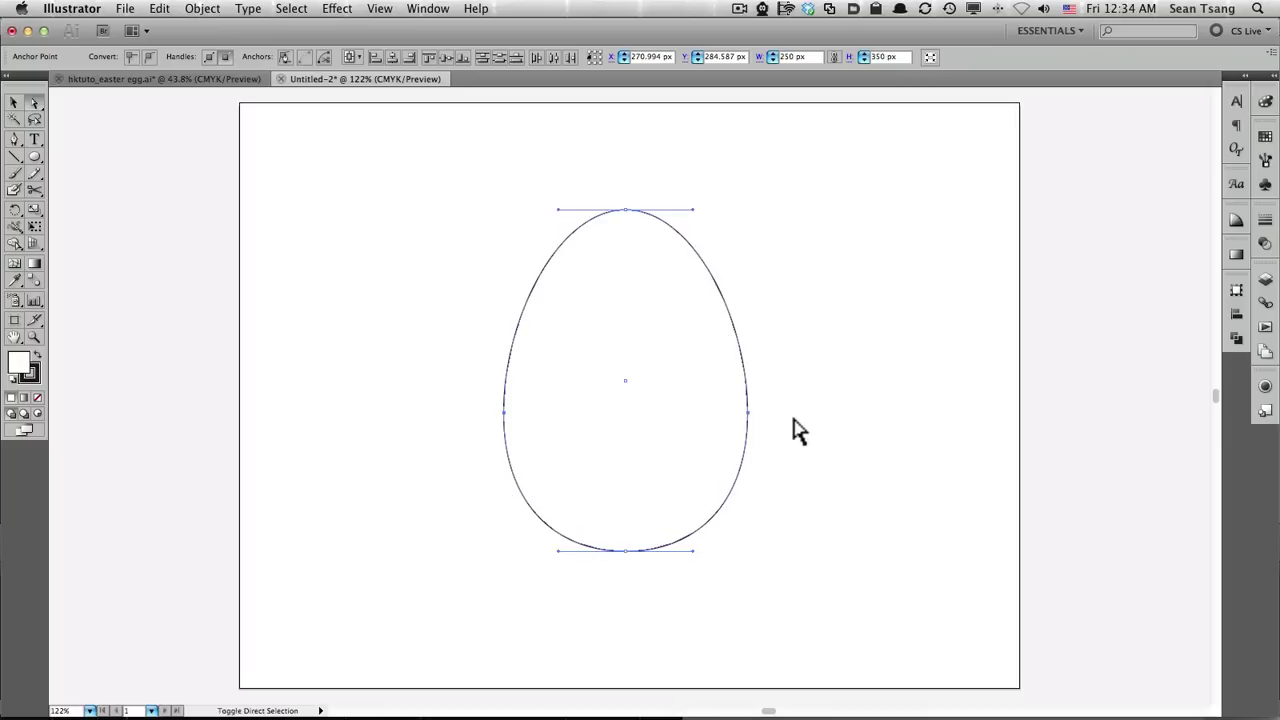
click(830, 475)
Select the whole egg and toggle its bounding box off and back on.
key(v)
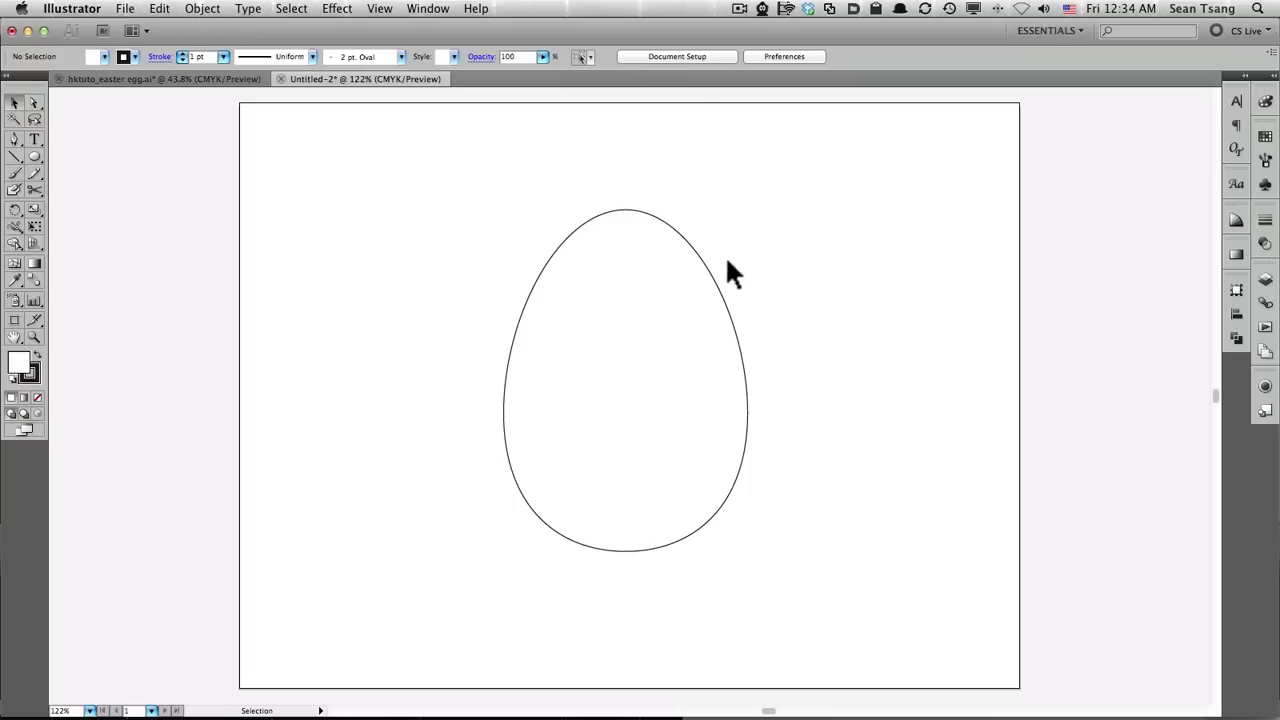
drag(806, 206, 605, 432)
key(ctrl+shift+b)
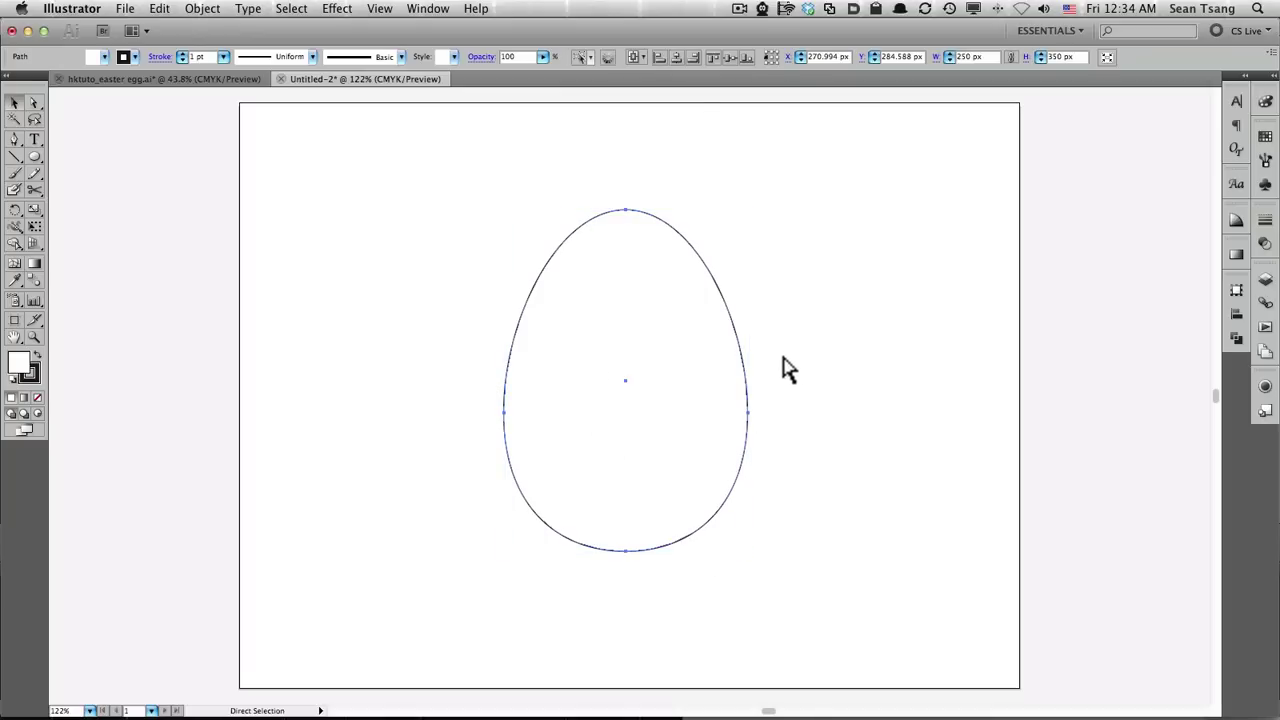
key(ctrl+shift+b)
drag(780, 352, 699, 344)
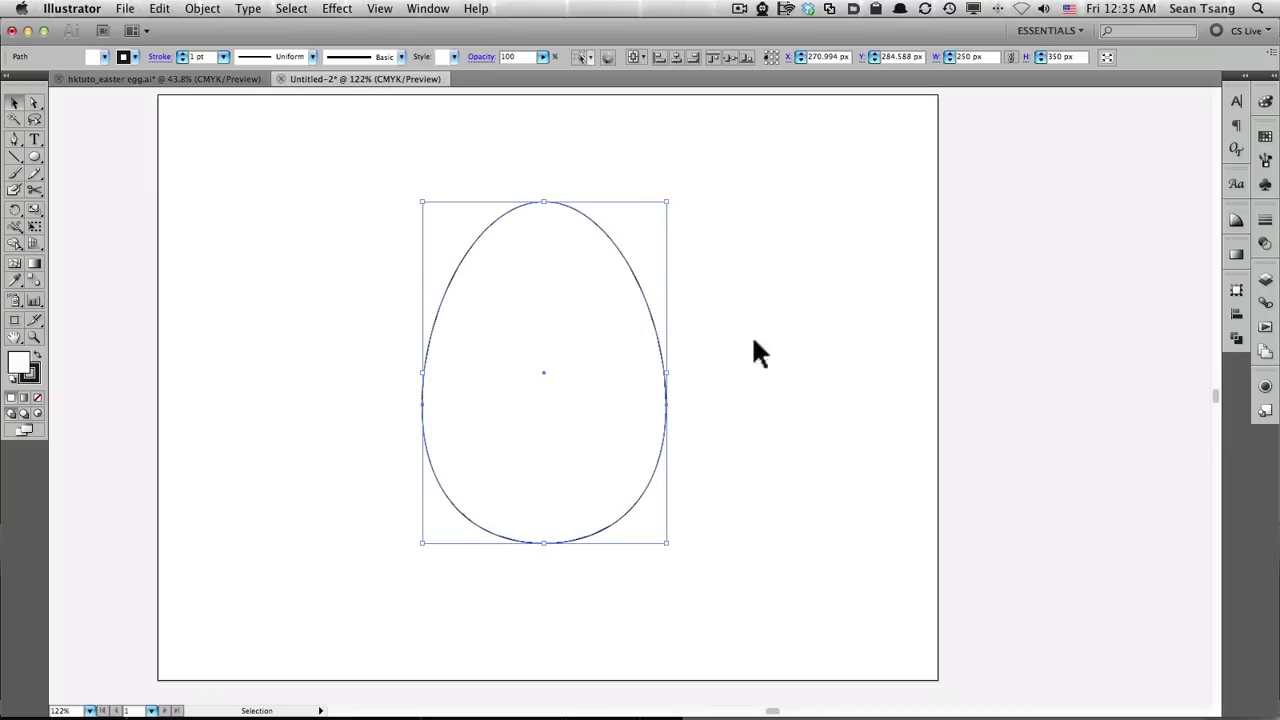
Draw a 44.262 px square below-left of the egg with the Rectangle tool.
click(809, 305)
drag(35, 155, 82, 158)
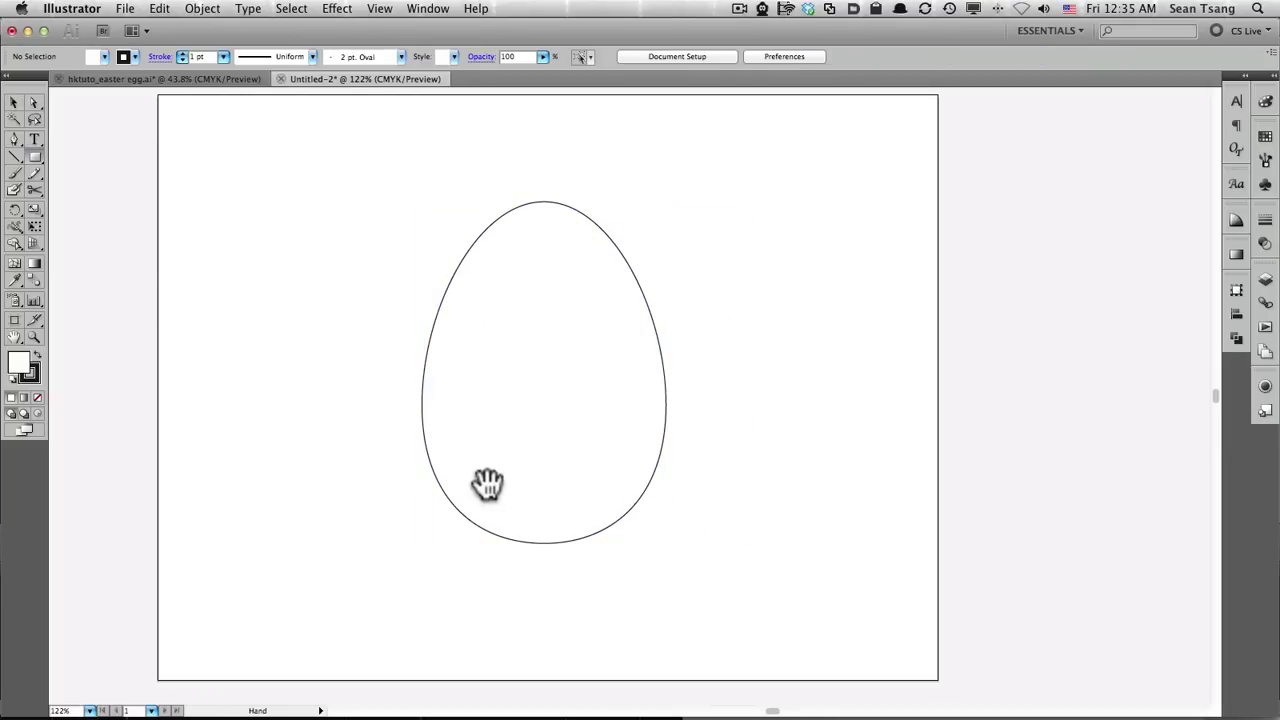
drag(486, 483, 478, 367)
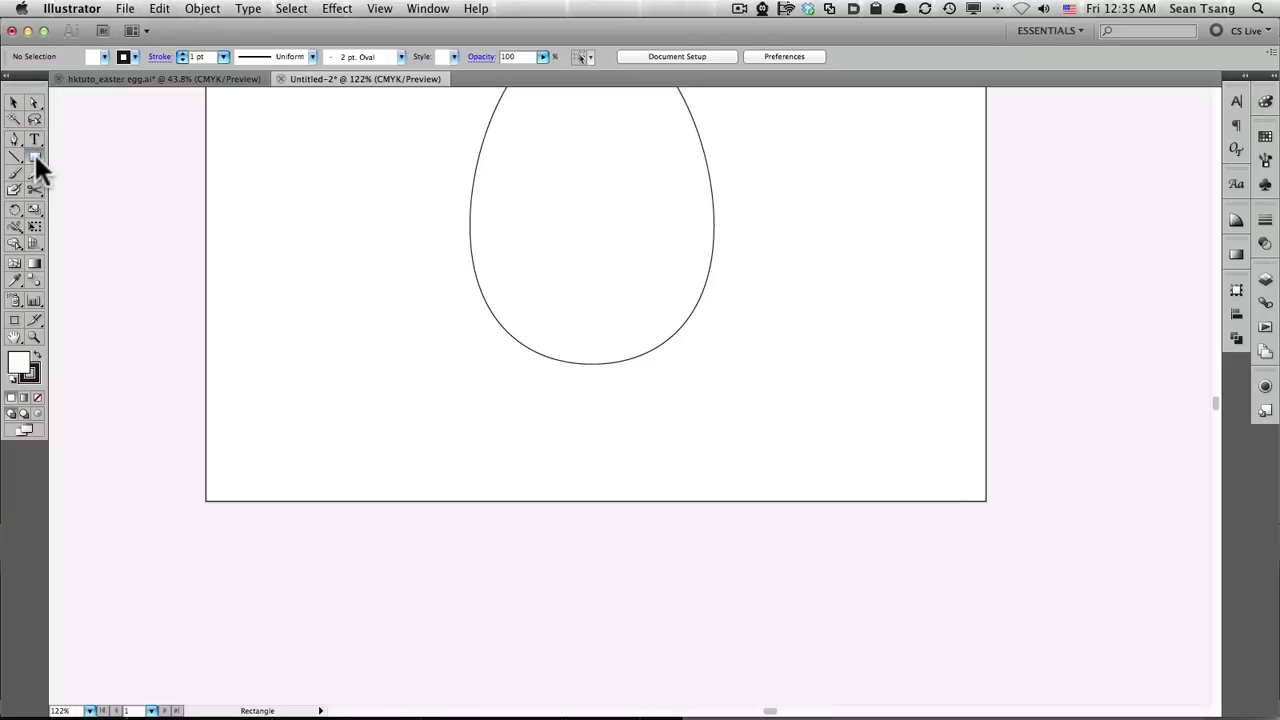
drag(328, 365, 373, 410)
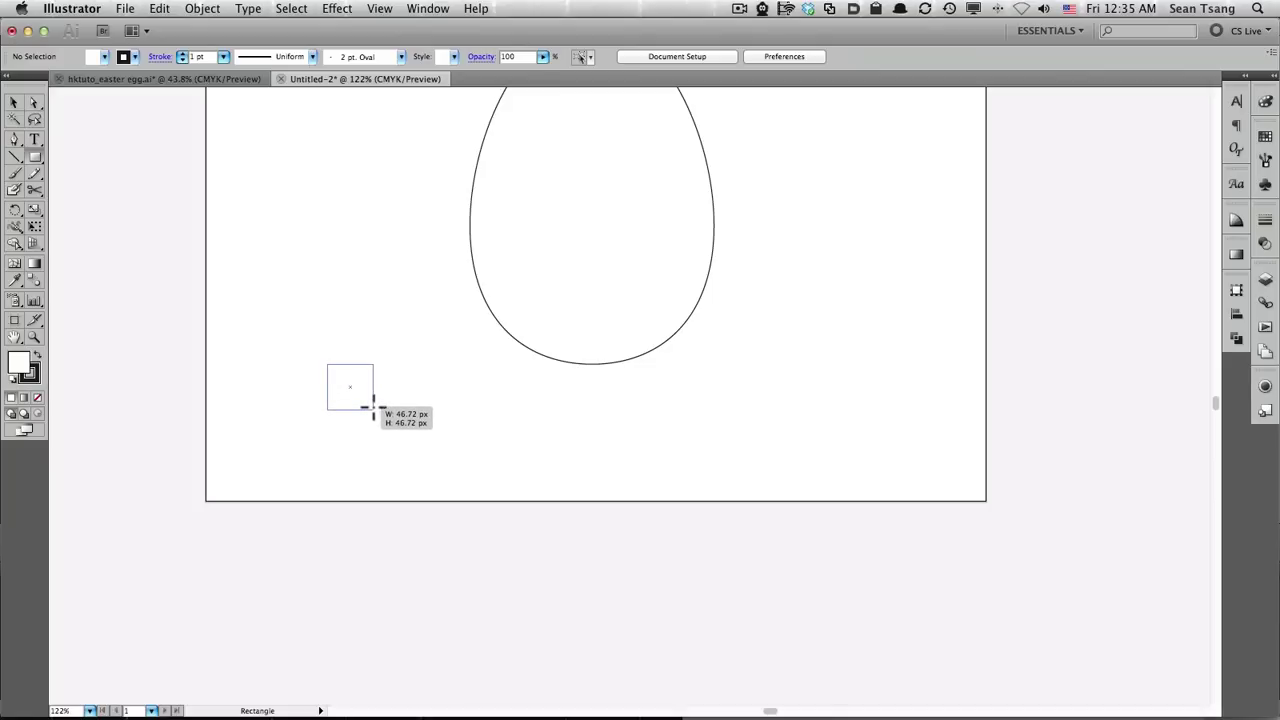
drag(373, 410, 371, 407)
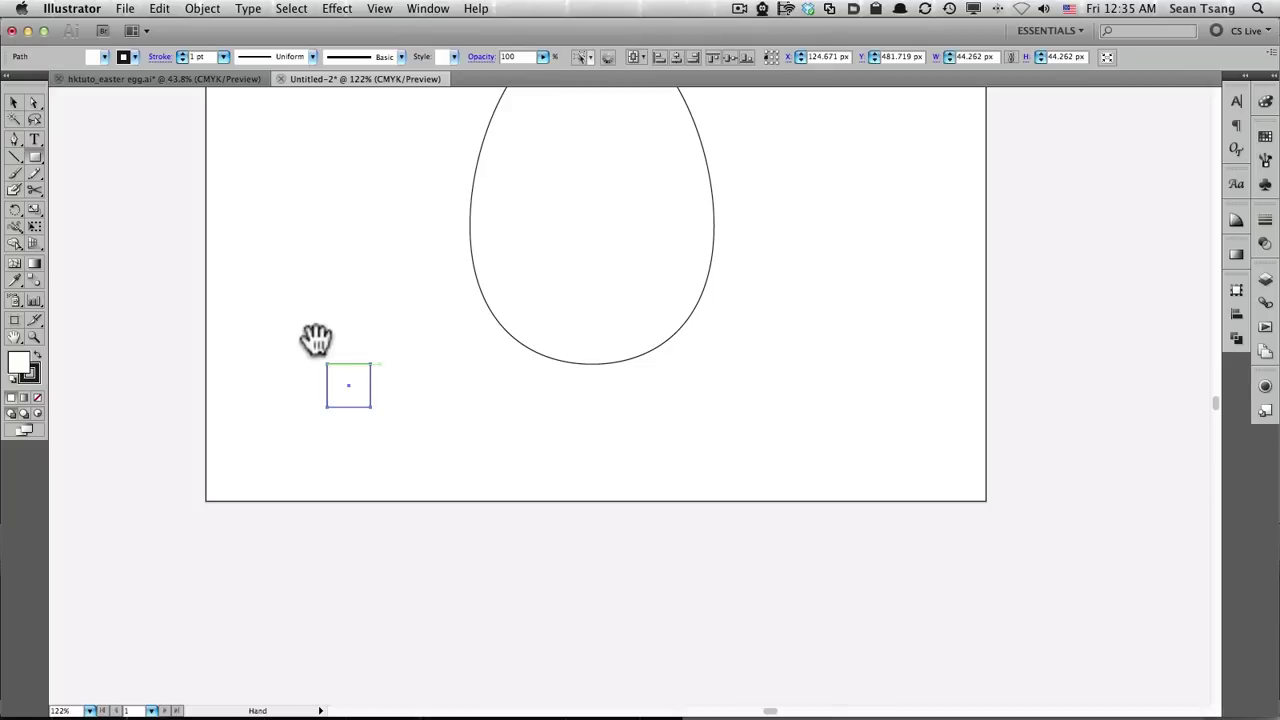
drag(557, 480, 300, 330)
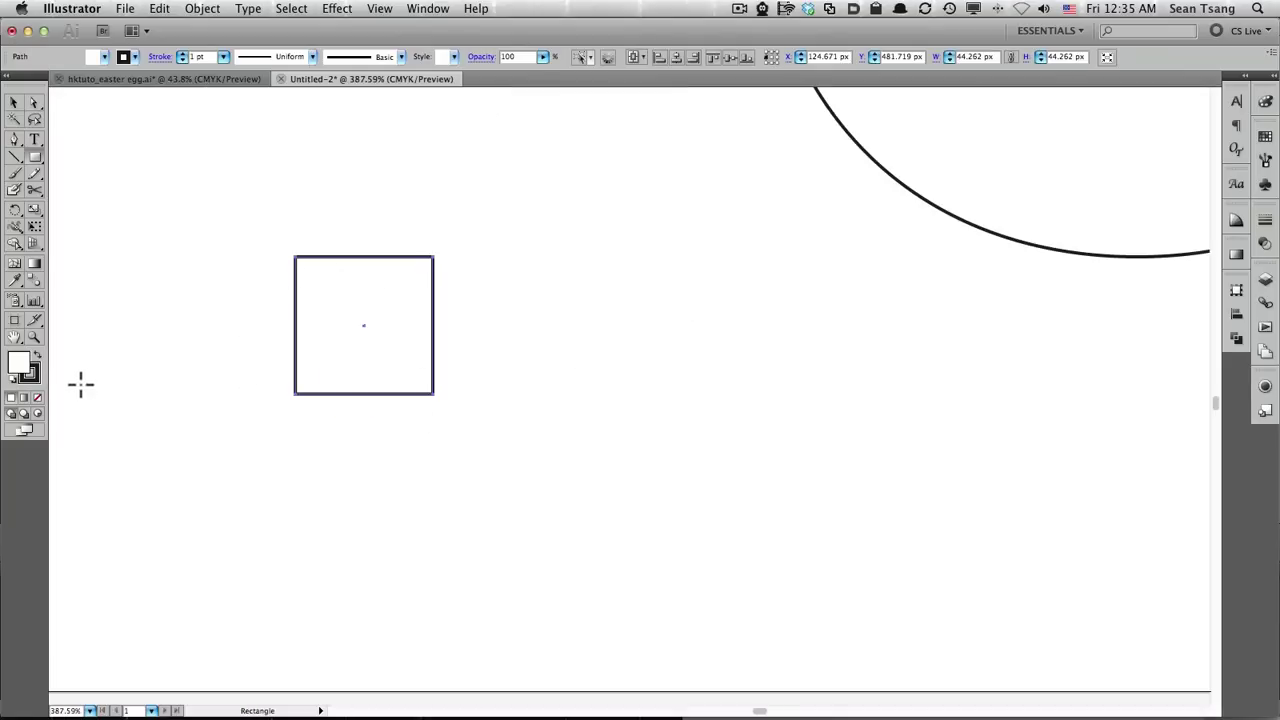
Toggle the square's stroke to None and back to a black 1 pt outline.
click(34, 374)
click(37, 398)
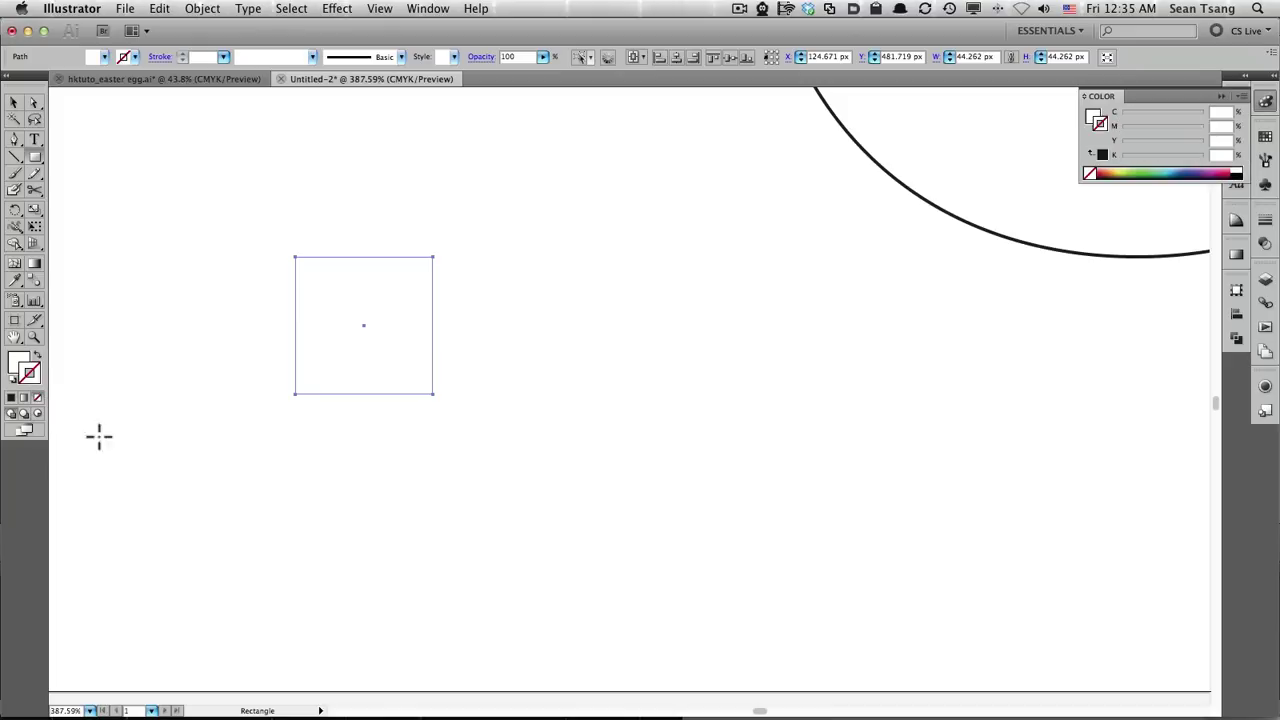
click(11, 398)
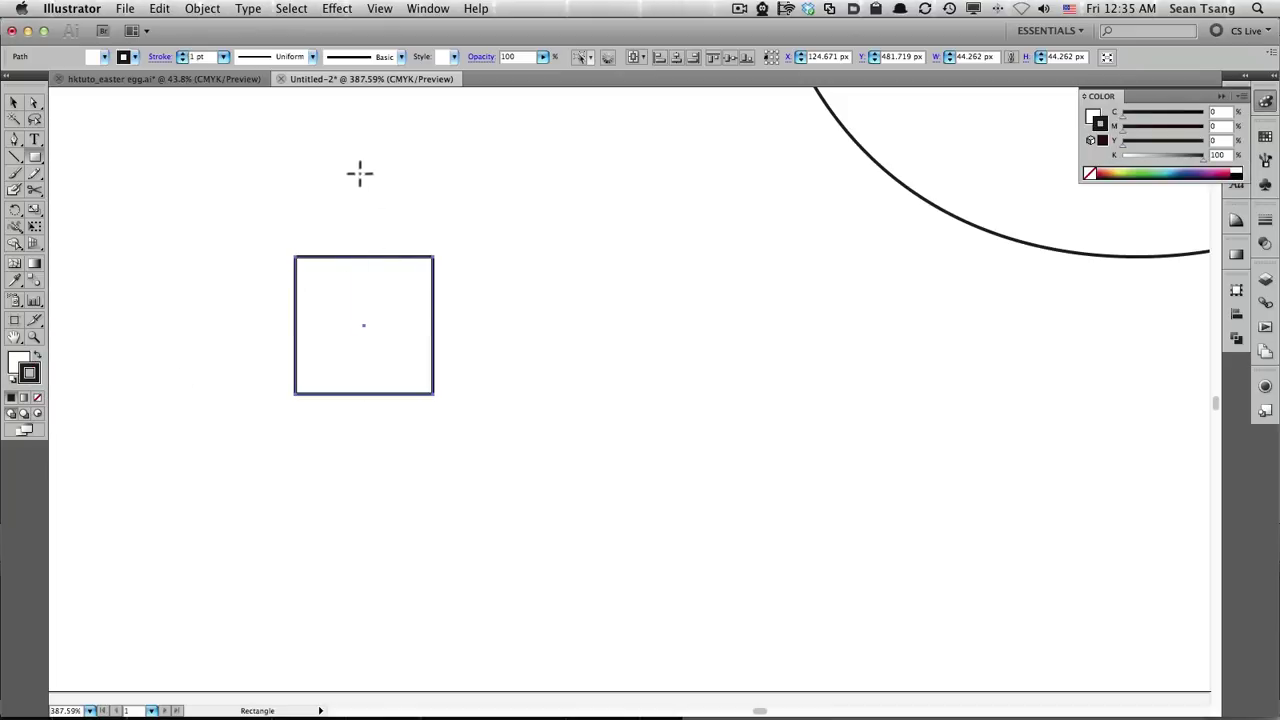
key(v)
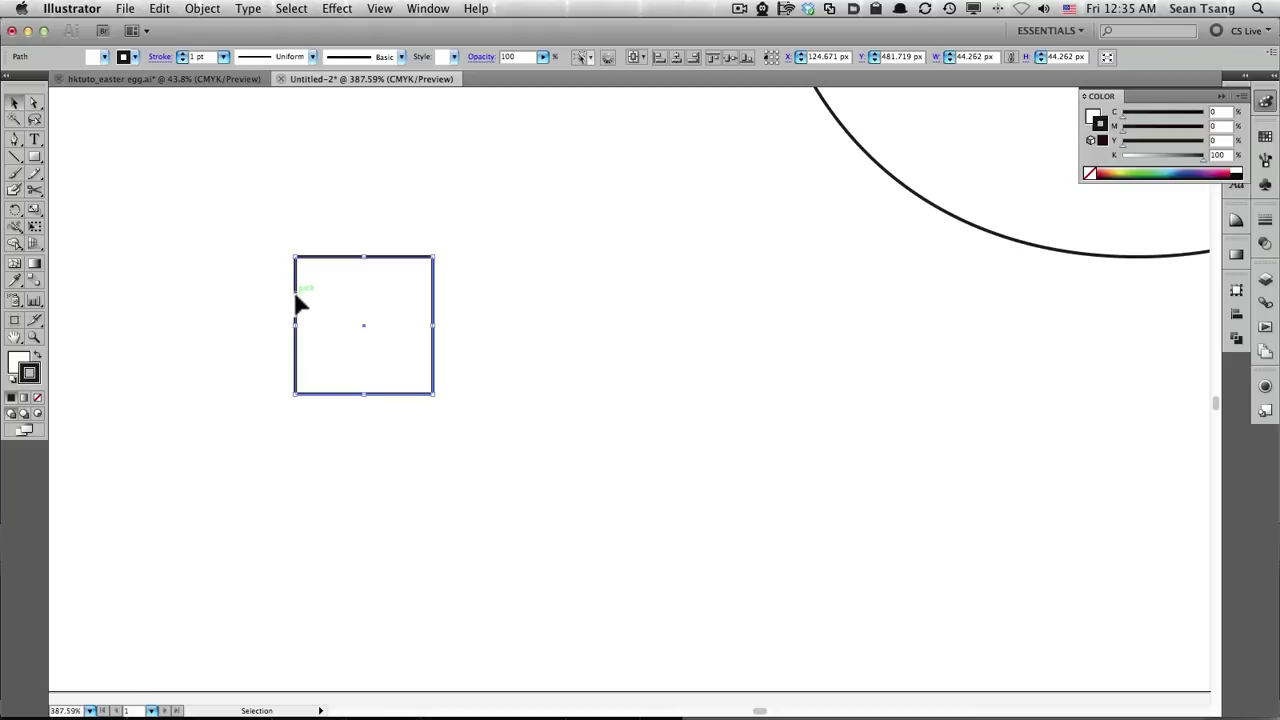
click(381, 10)
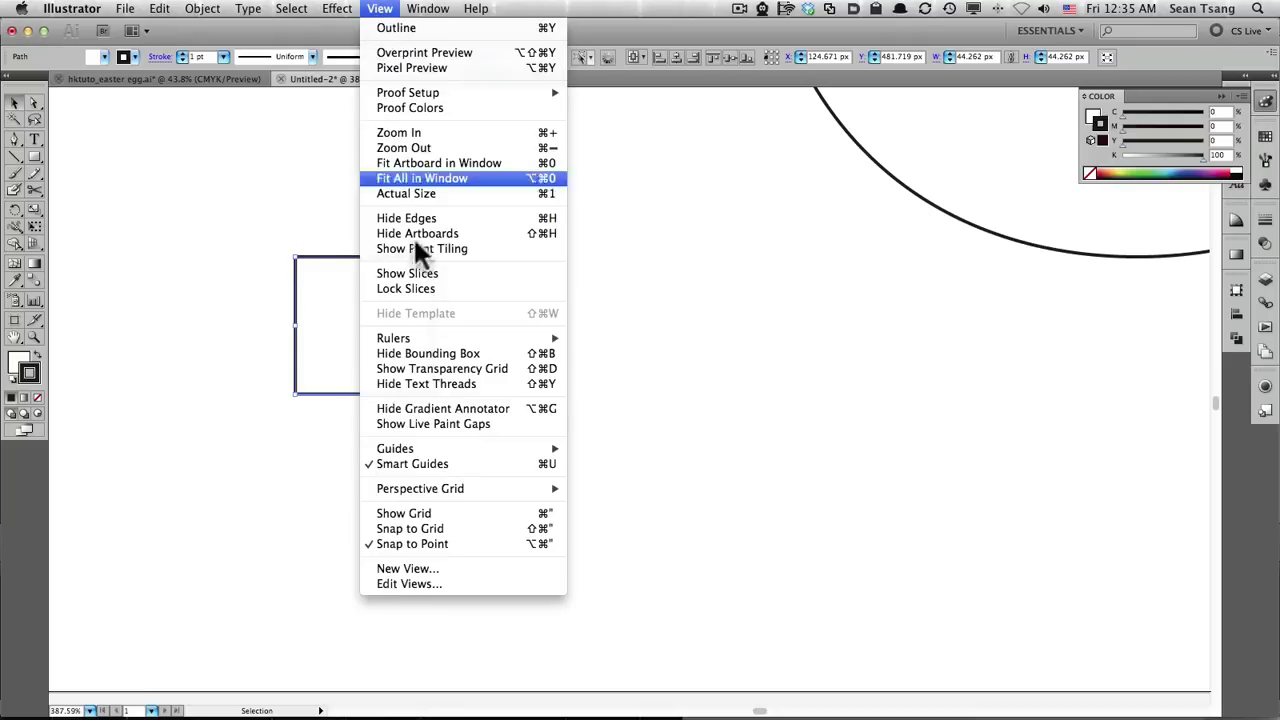
click(634, 448)
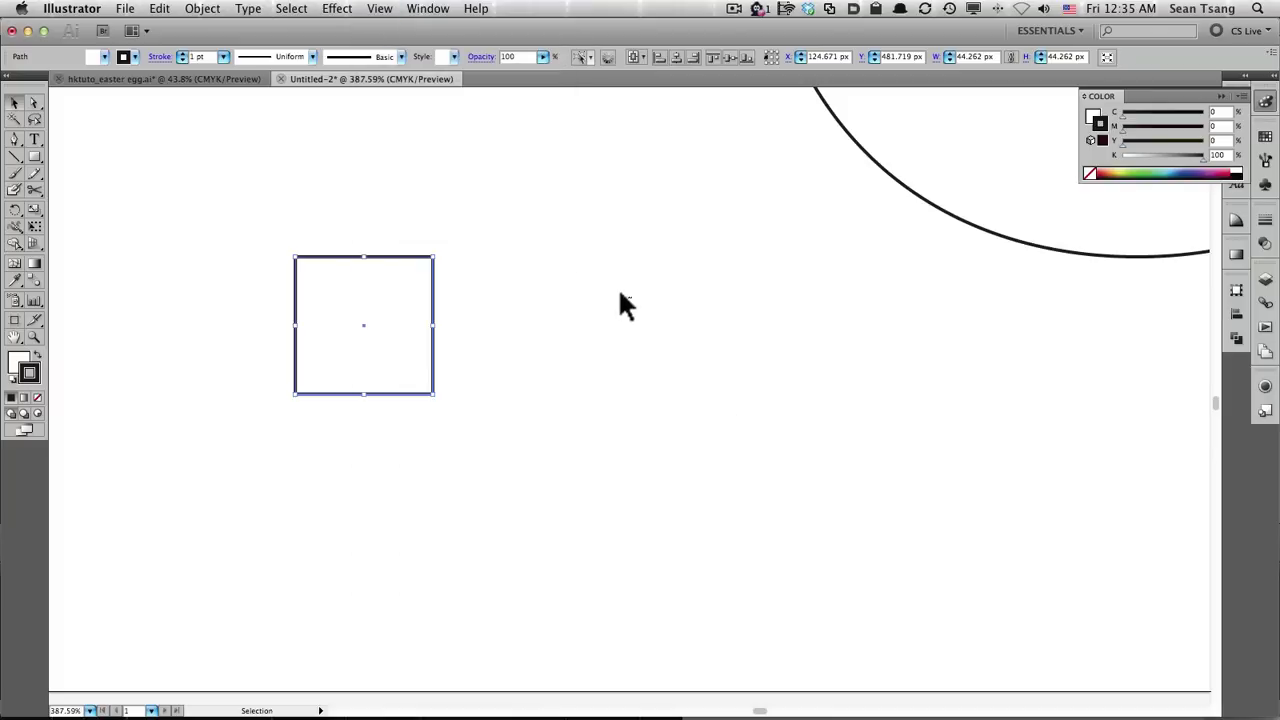
Move the square lower and place a copy one width to its right.
drag(297, 284, 301, 396)
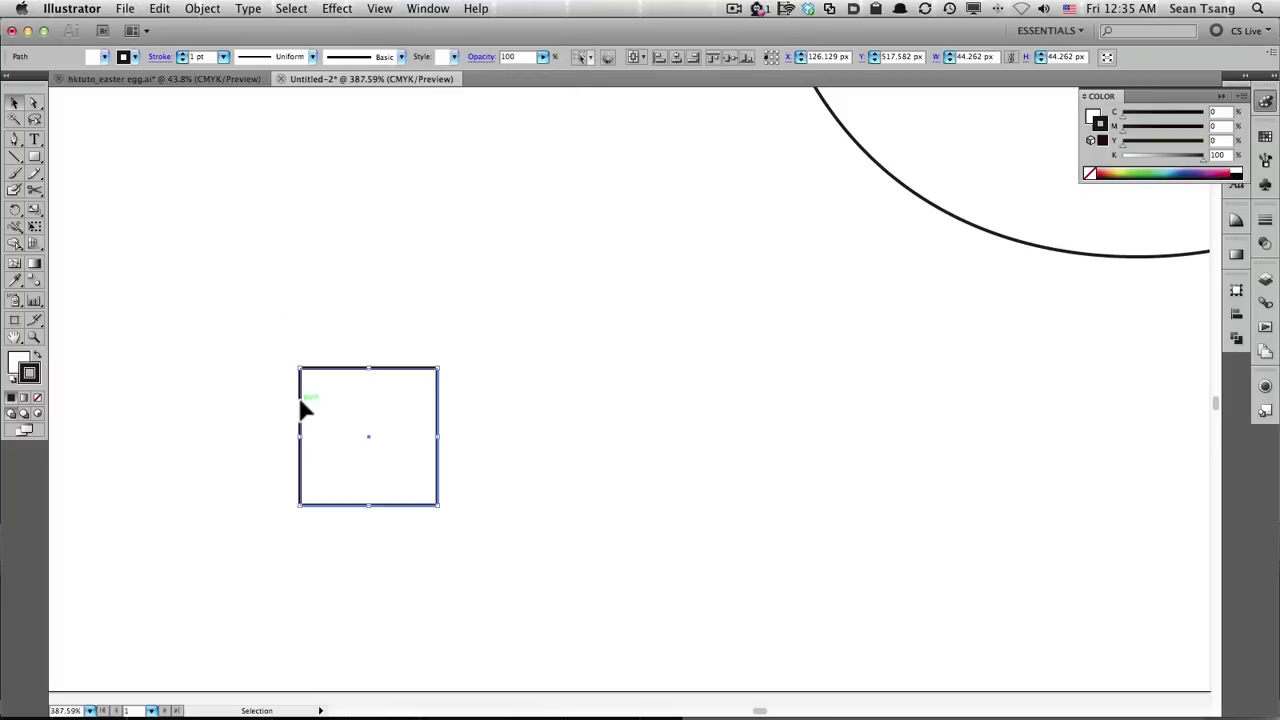
drag(303, 406, 440, 401)
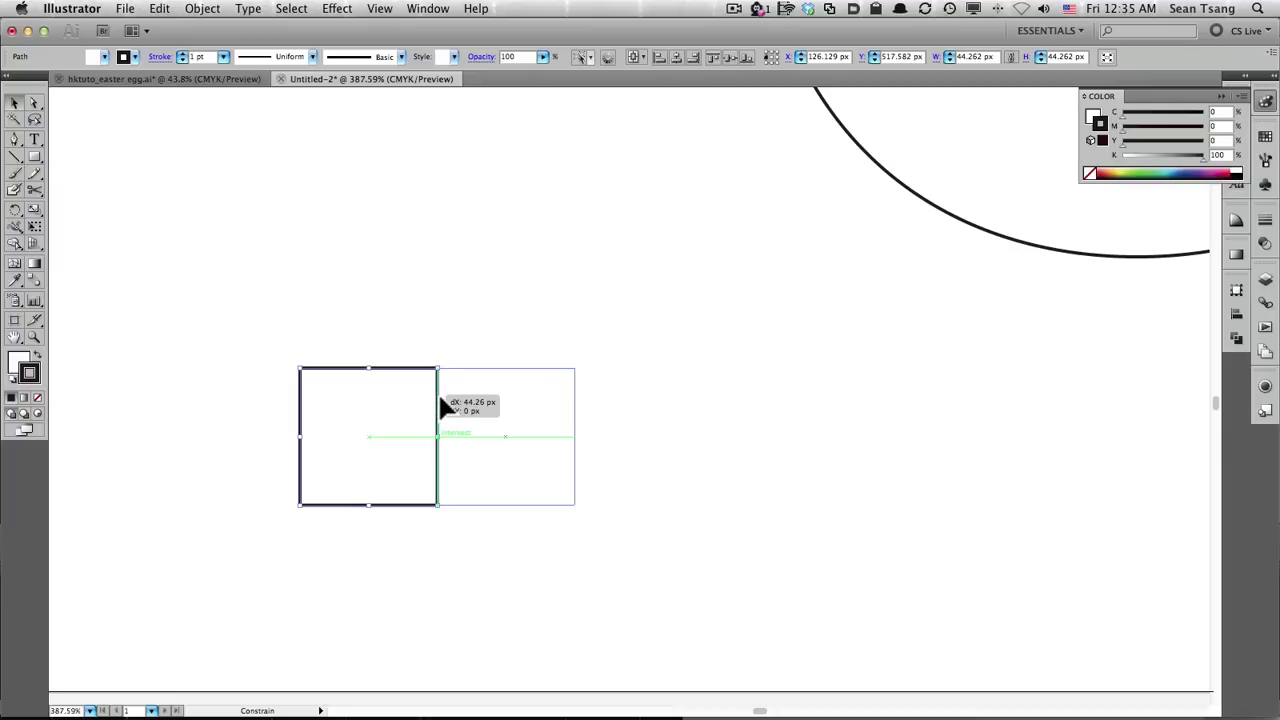
drag(441, 405, 439, 396)
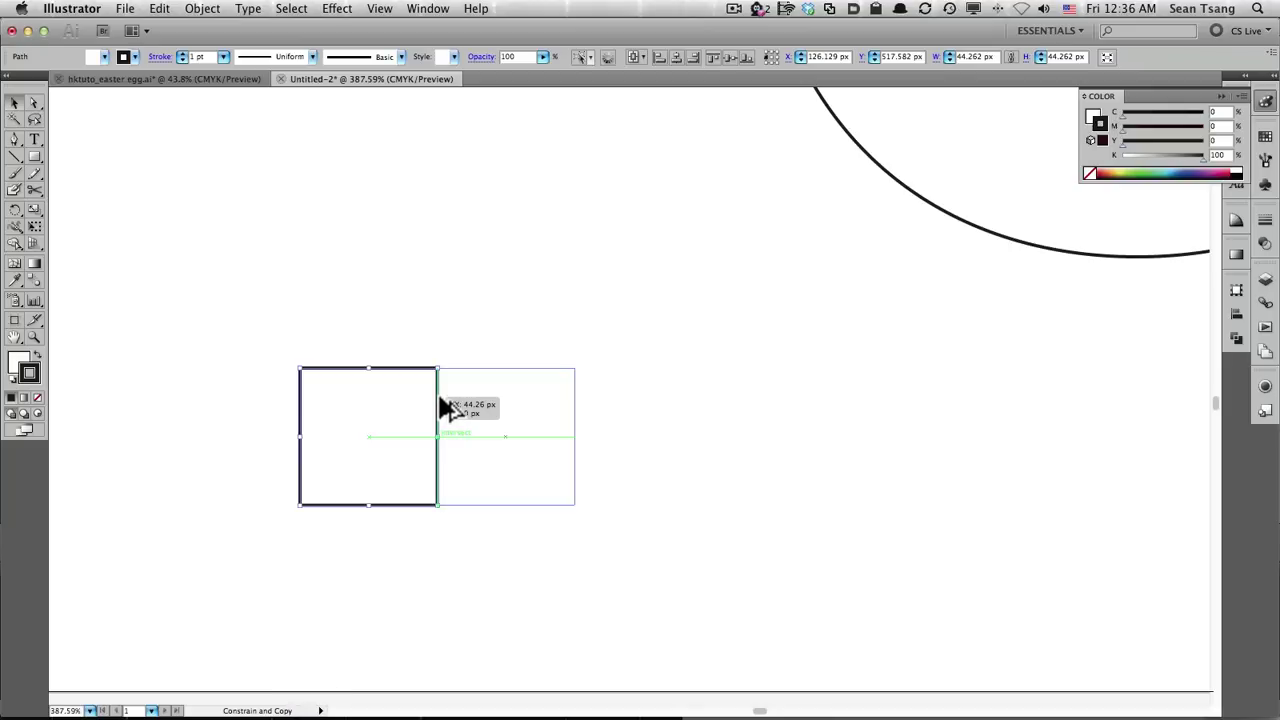
drag(445, 407, 445, 407)
drag(514, 451, 486, 438)
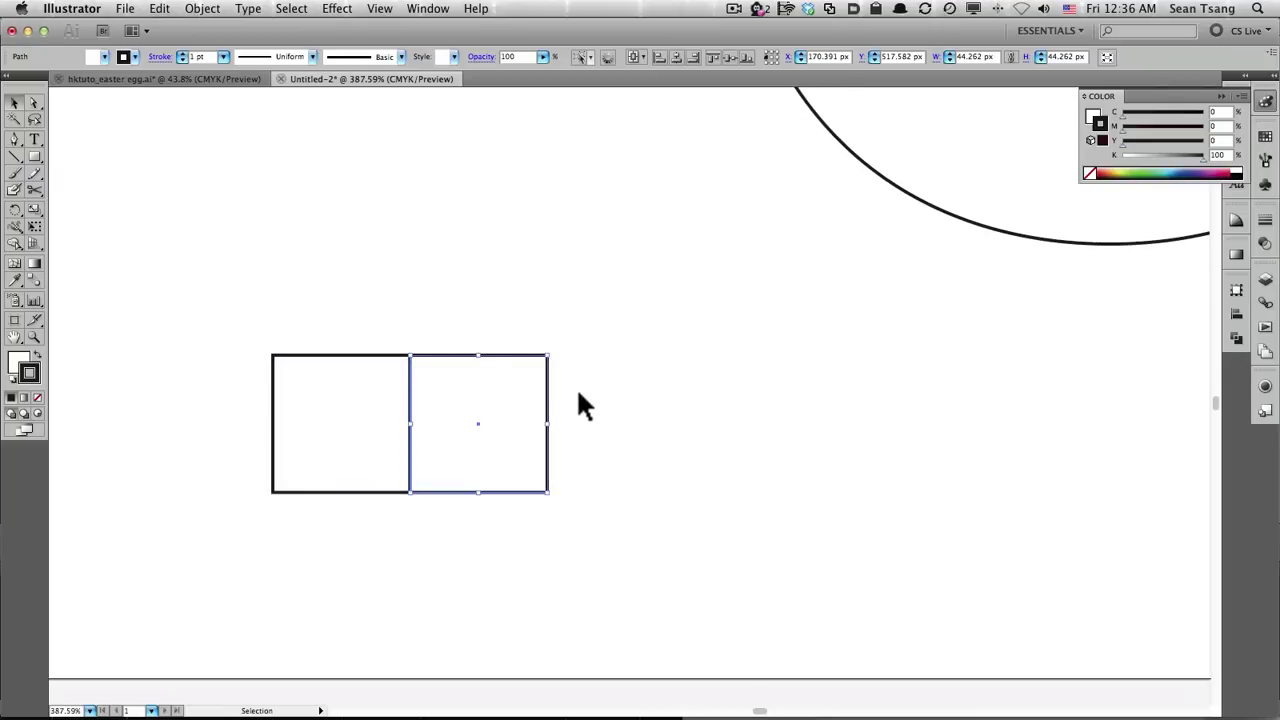
Repeat the duplication with Transform Again to extend the row to seven squares.
key(ctrl+d)
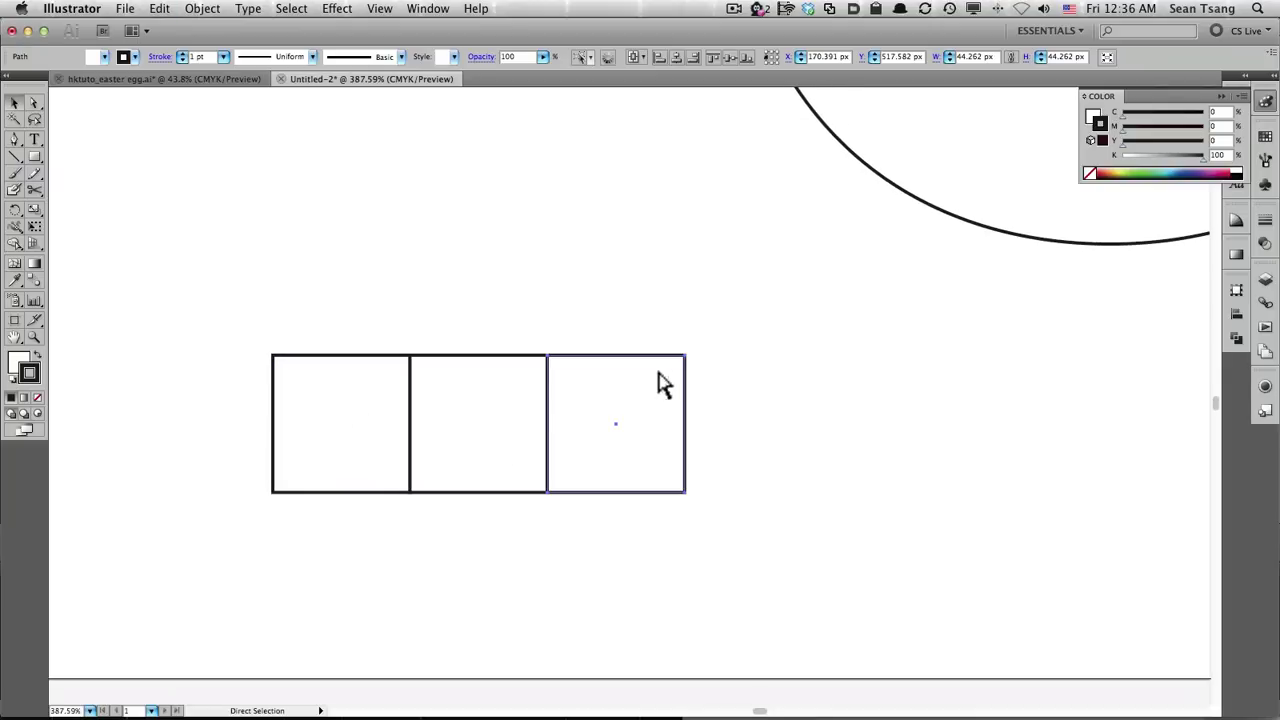
key(ctrl+d)
key(ctrl+d)
key(ctrl+d)
alt+click(653, 378)
alt+click(653, 378)
alt+click(653, 378)
mouse_move(677, 374)
mouse_down()
mouse_move(680, 391)
mouse_move(629, 414)
mouse_move(569, 471)
mouse_up()
drag(591, 429, 613, 508)
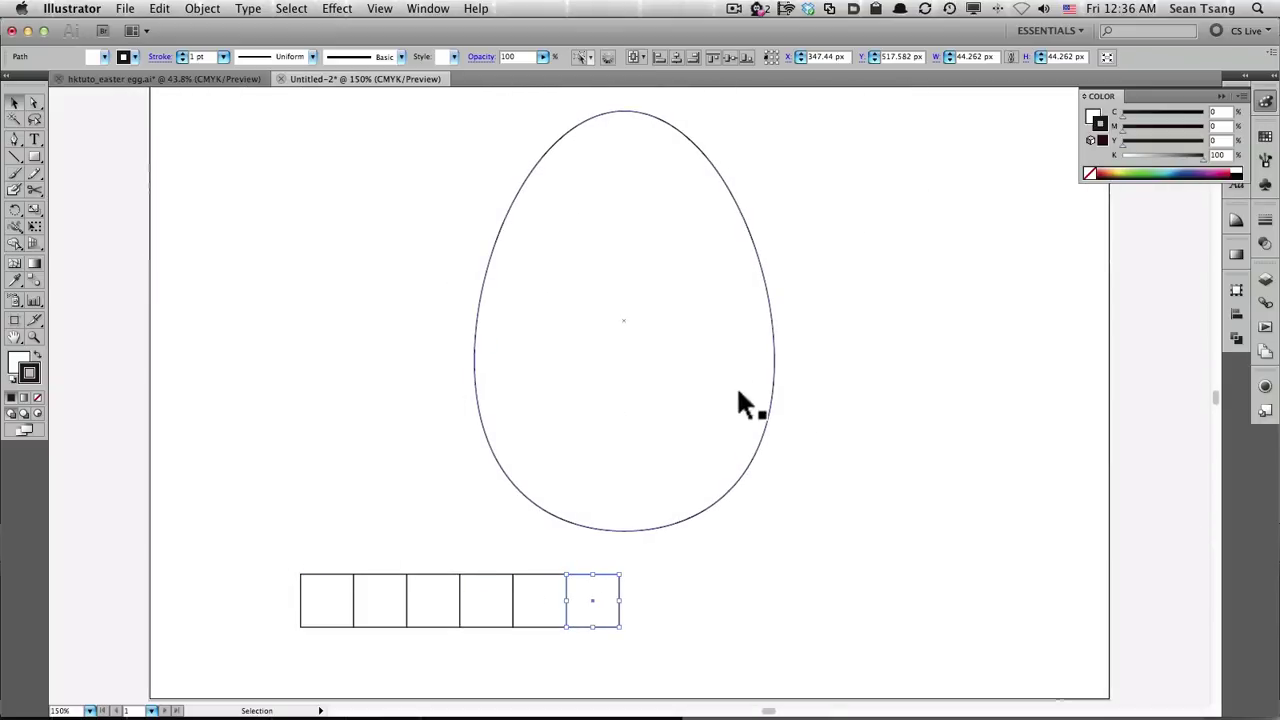
key(super+d)
Select all seven squares and Unite them in Pathfinder into a 309.836 × 44.262 px rectangle.
click(780, 597)
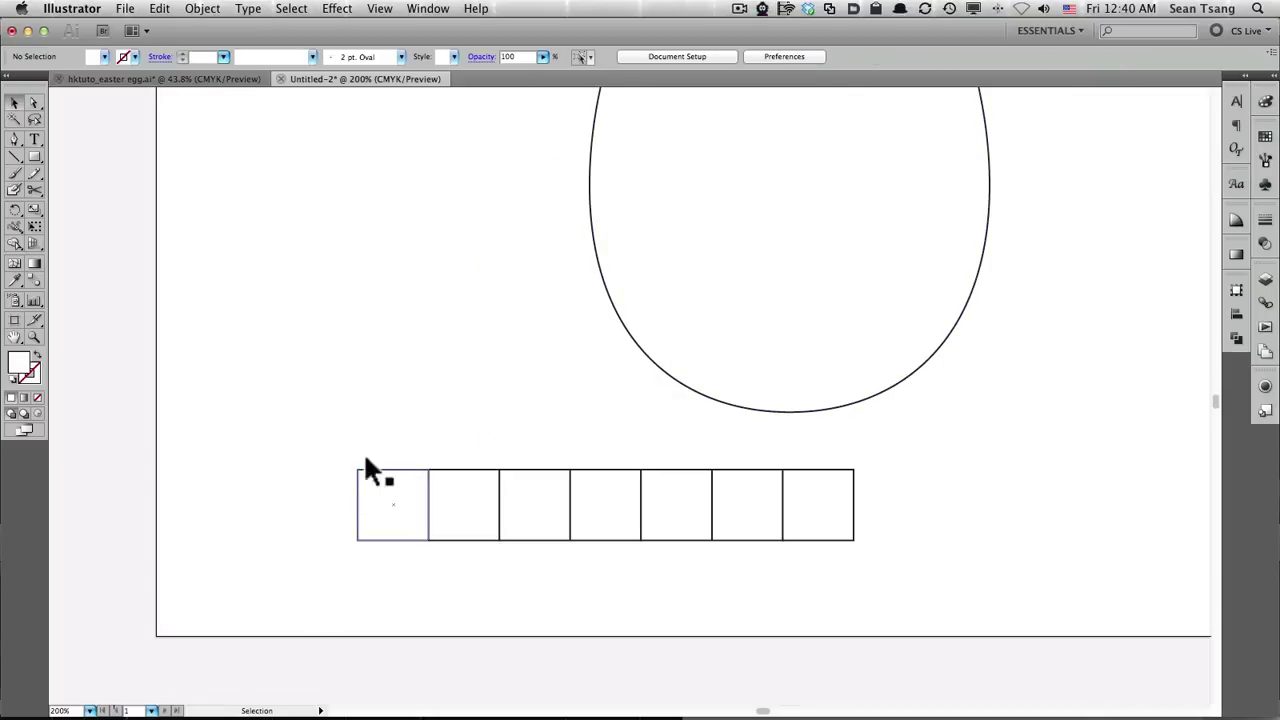
drag(252, 453, 1036, 563)
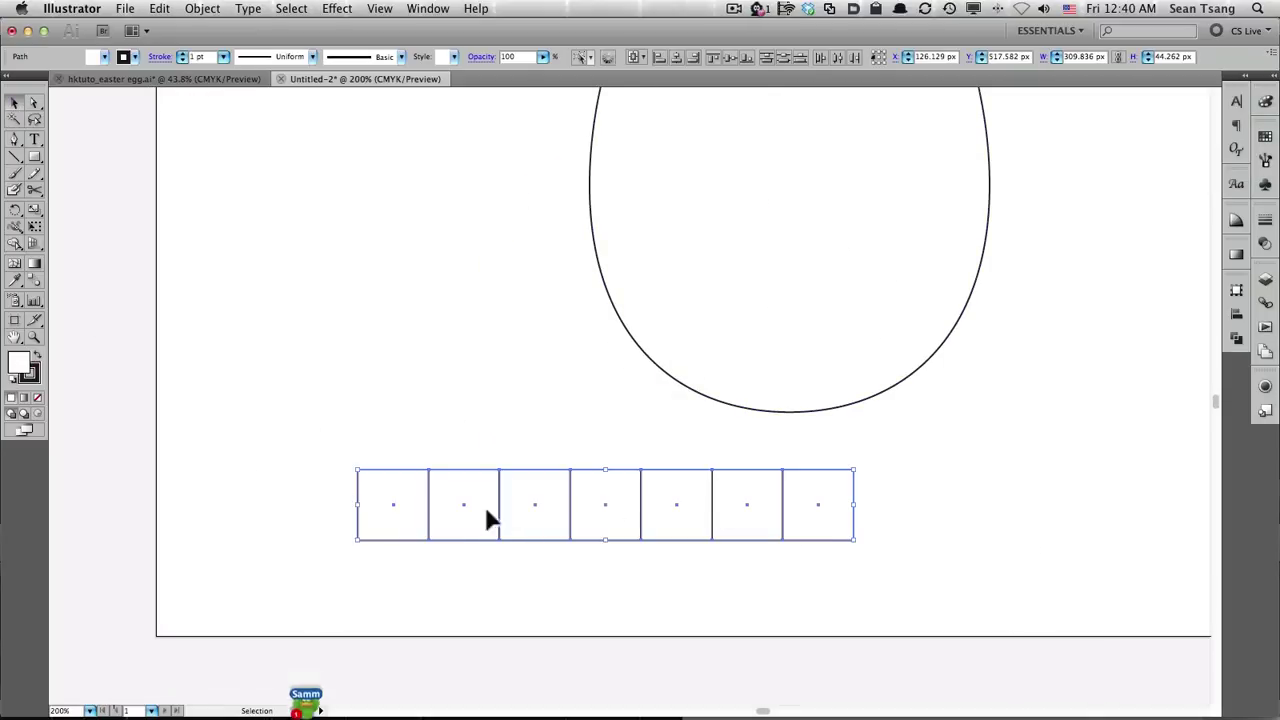
click(1236, 338)
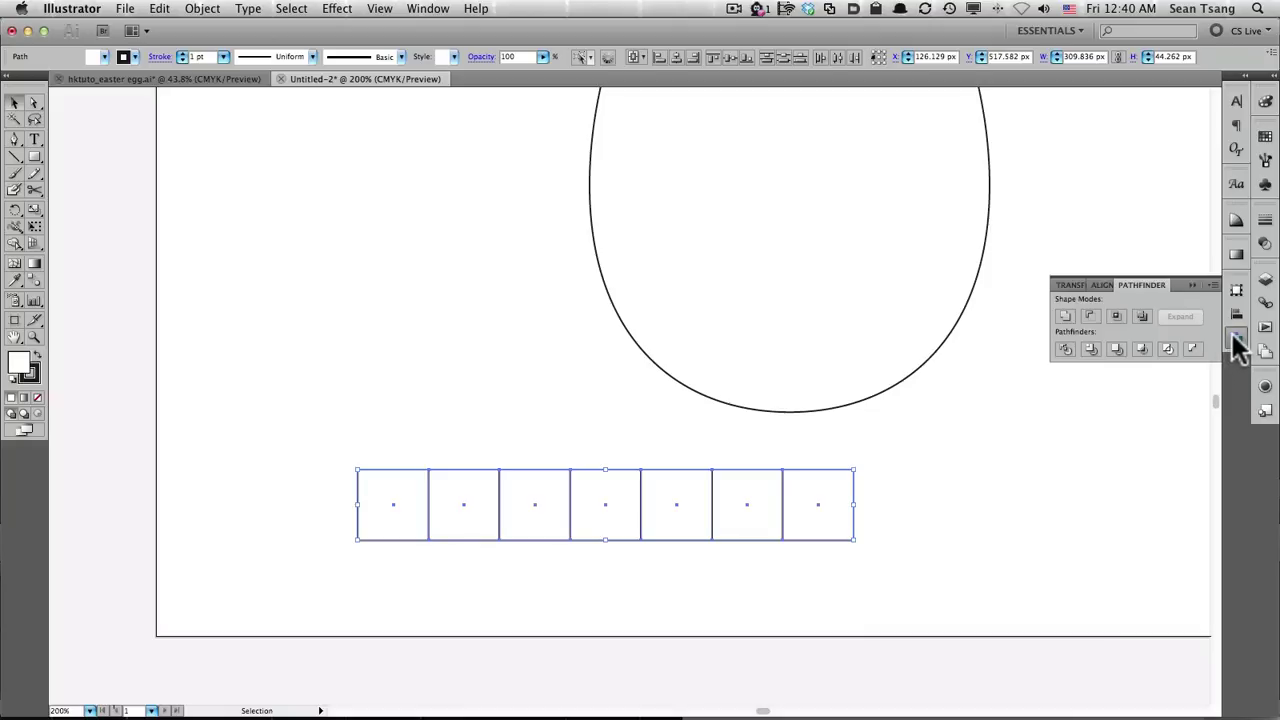
click(430, 10)
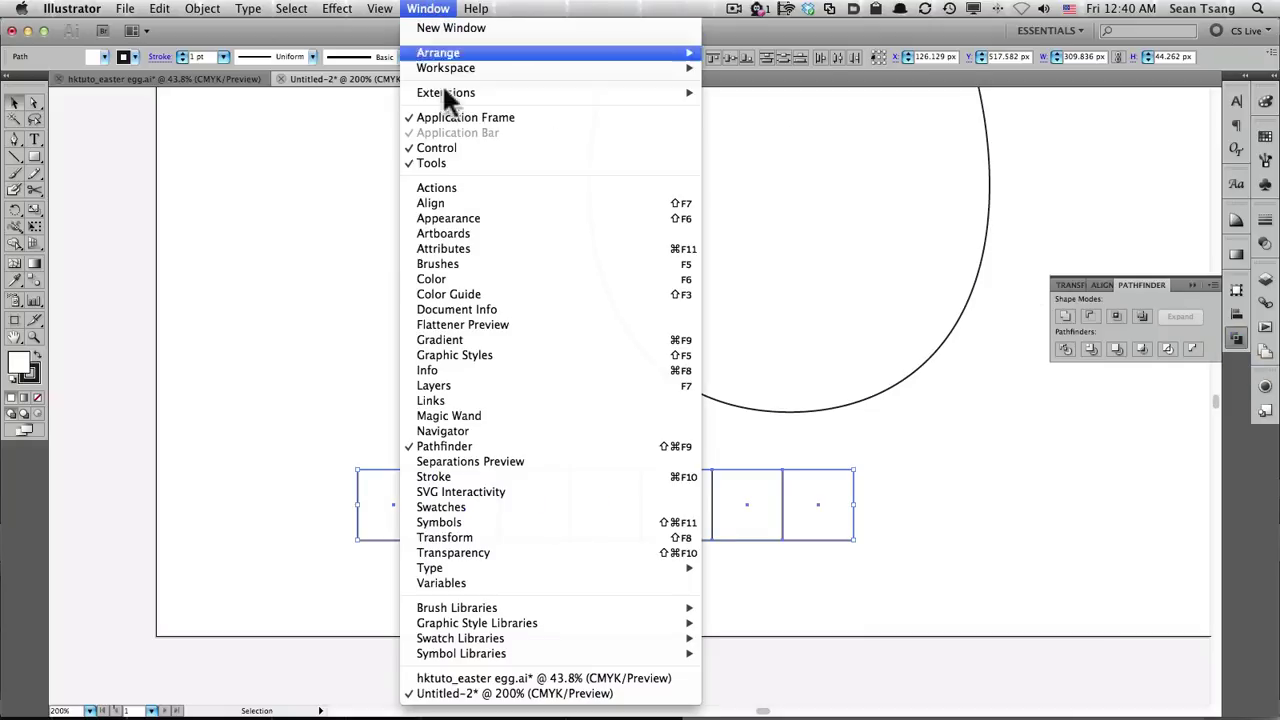
click(1094, 443)
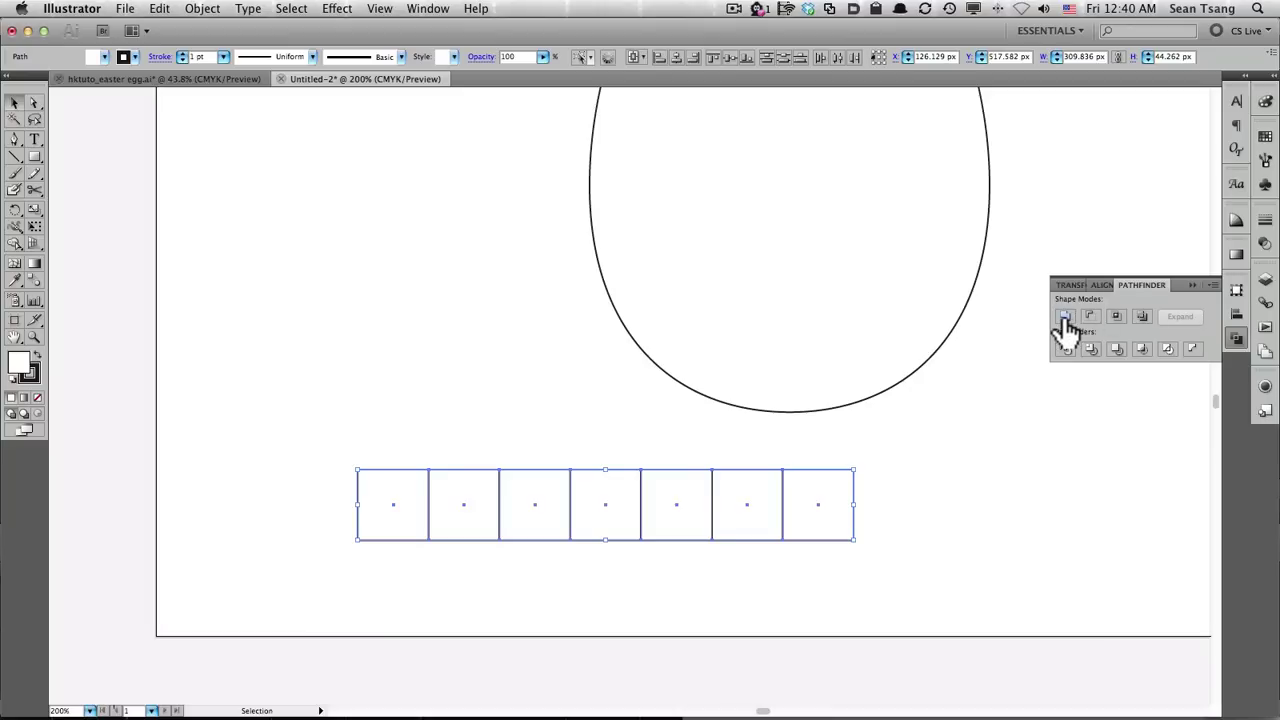
click(1065, 316)
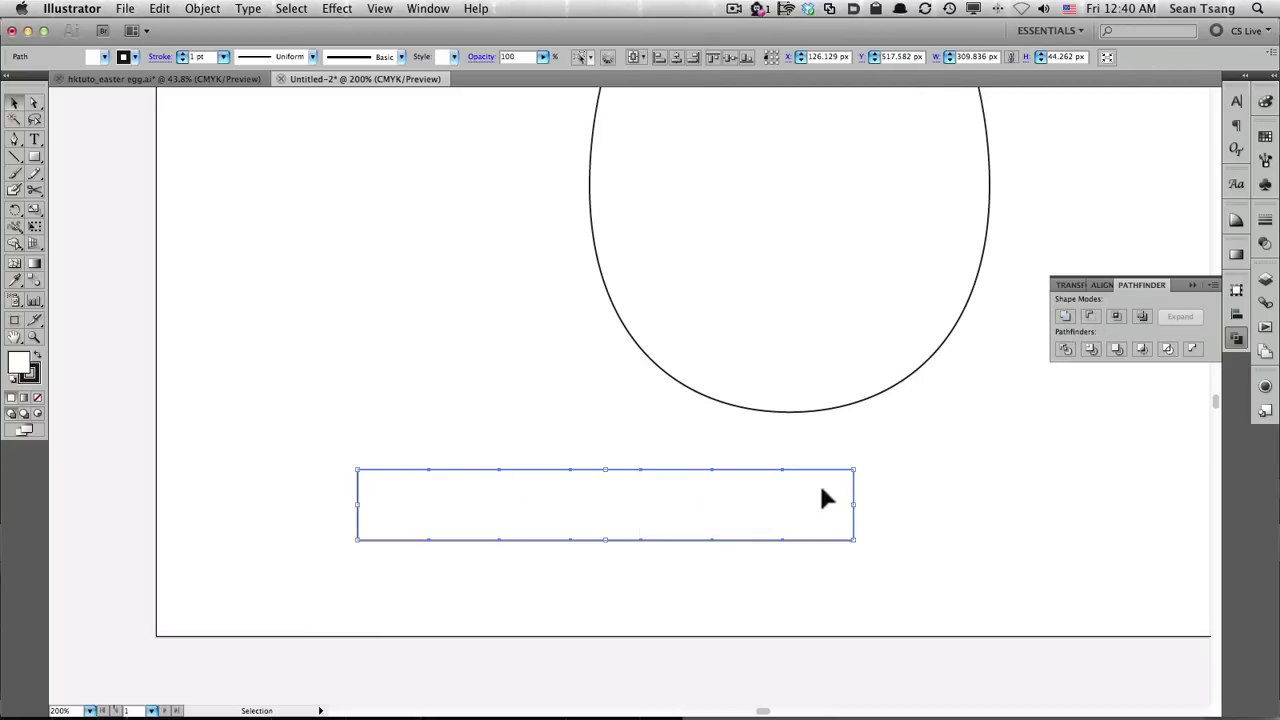
drag(857, 526, 874, 466)
Alt-drag a copy of the long rectangle directly beneath the original.
drag(294, 374, 1020, 543)
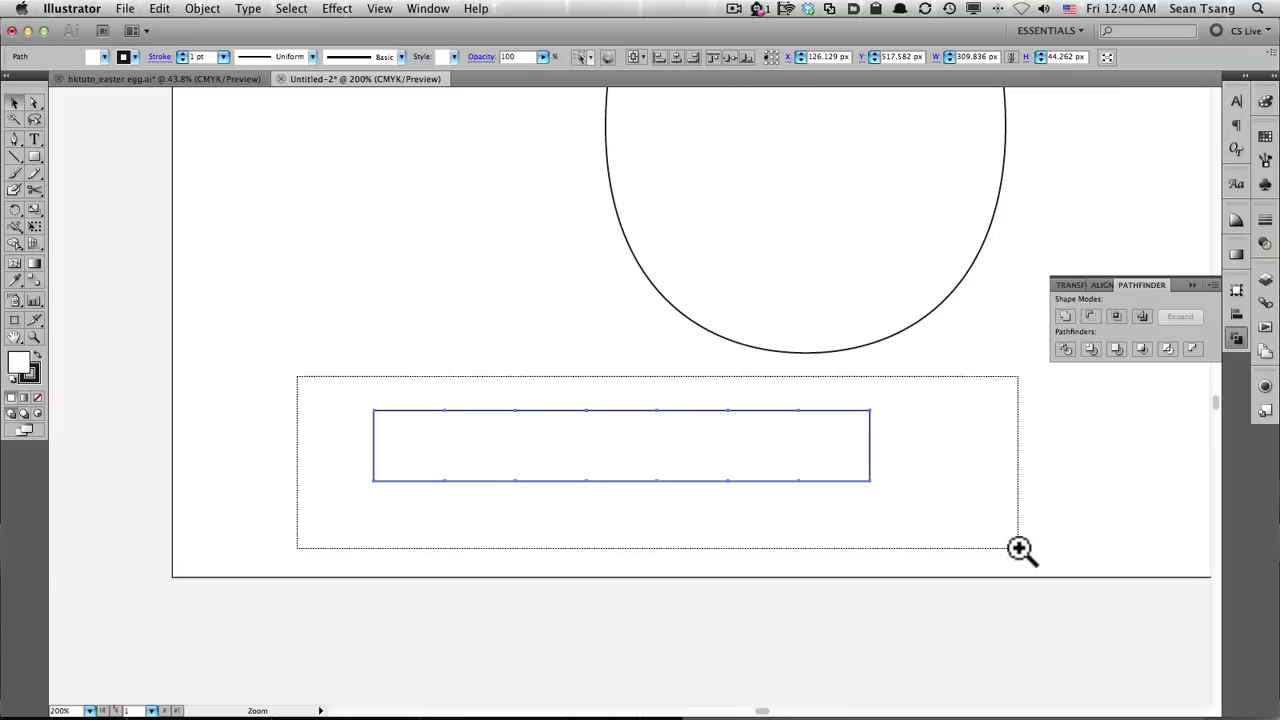
drag(706, 416, 712, 450)
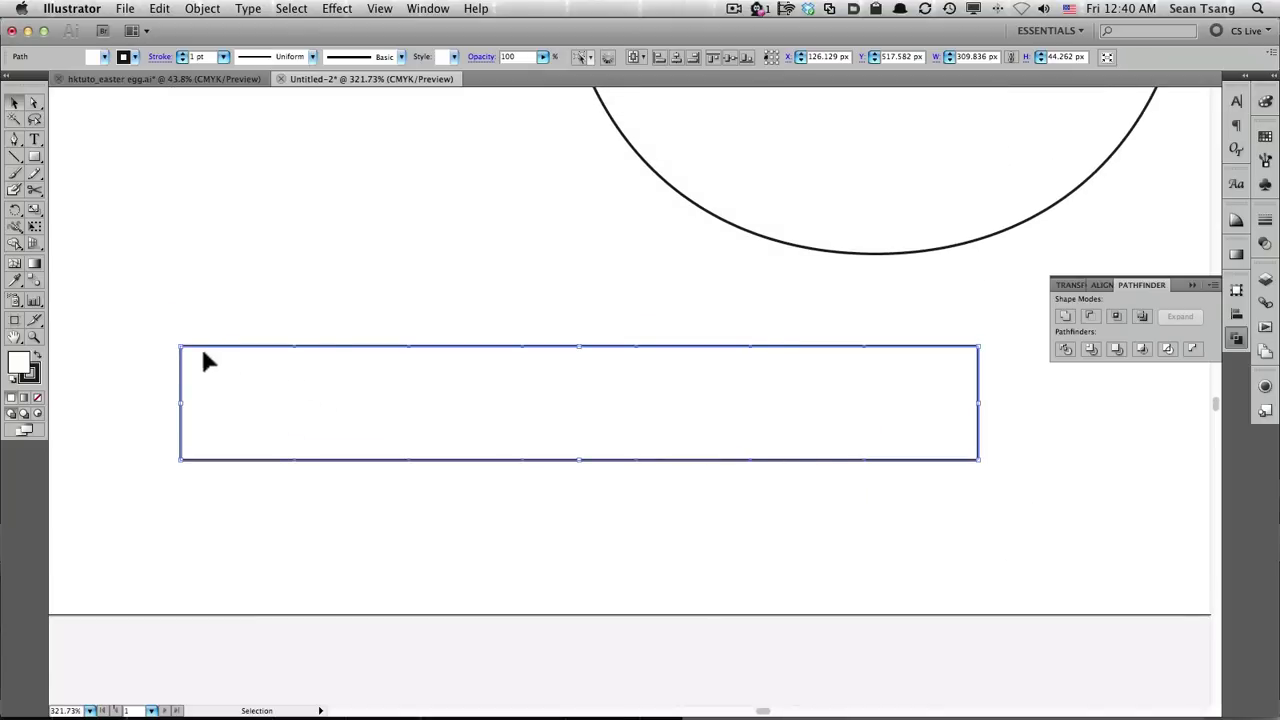
click(345, 298)
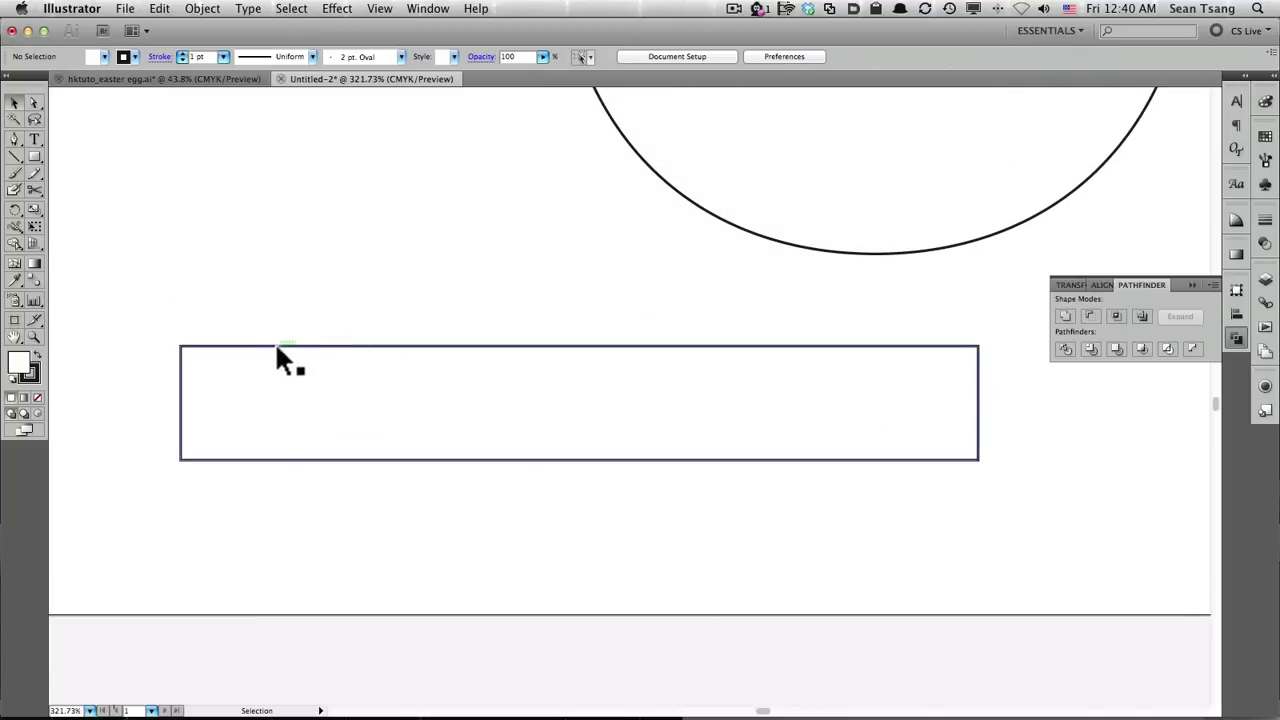
click(277, 346)
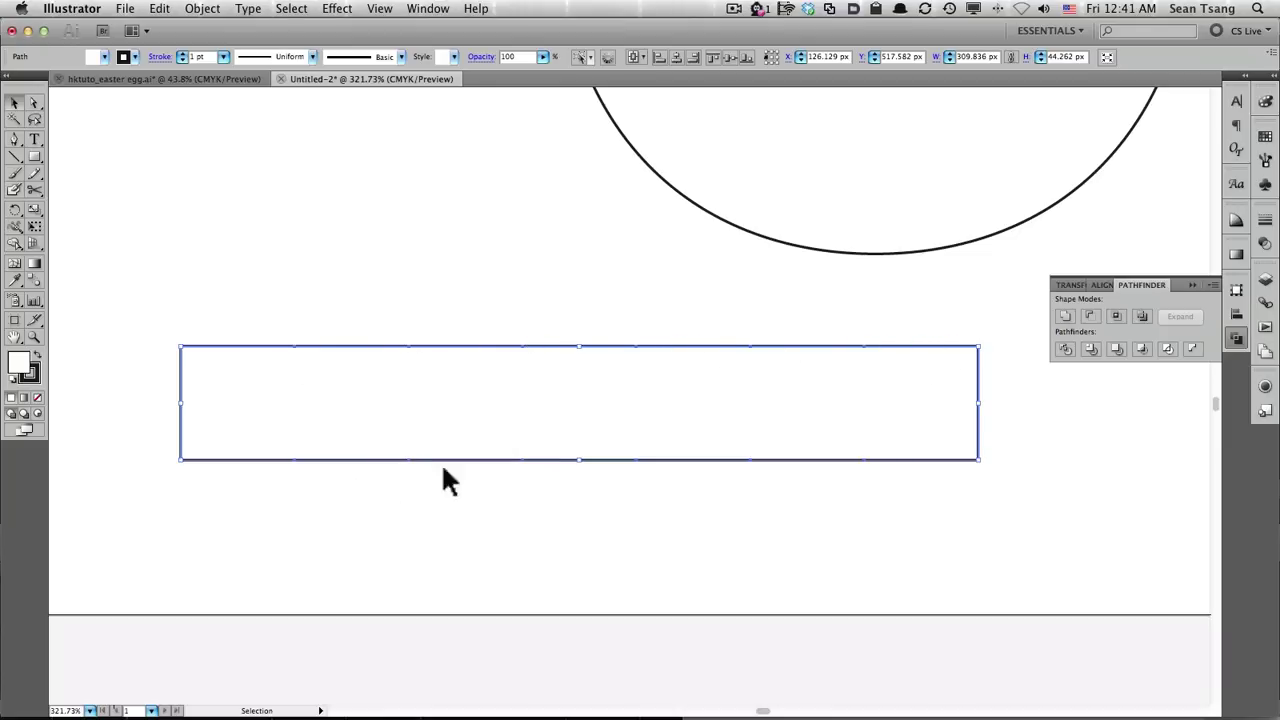
key(space)
drag(557, 457, 550, 401)
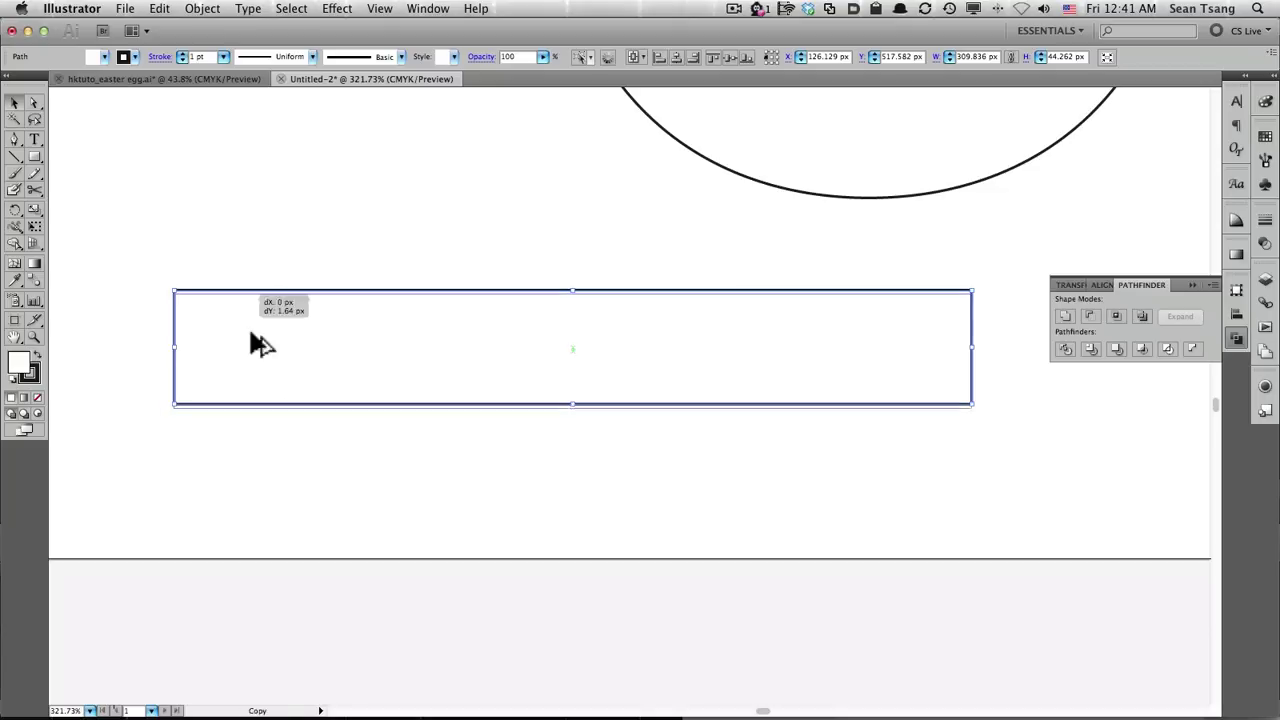
drag(257, 300, 247, 412)
key(space)
Repeat the copy twice for four stacked strips at 150% zoom, then select all.
alt+super+click(554, 437)
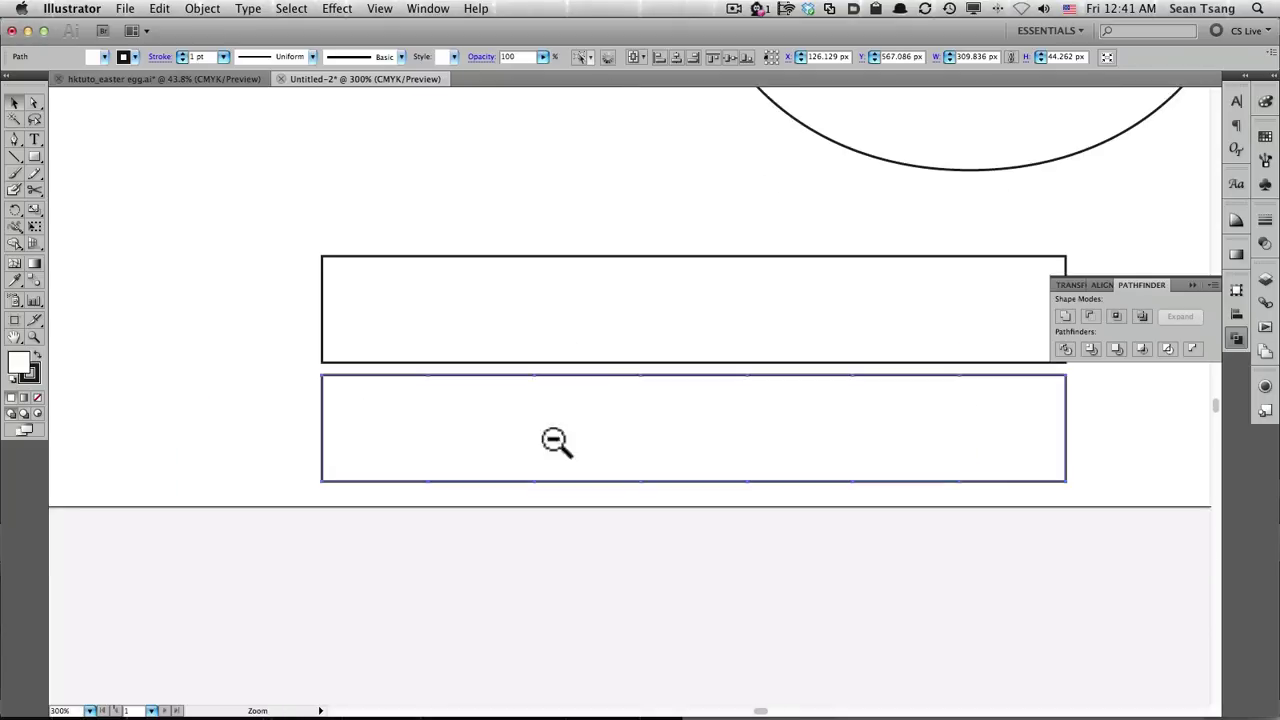
key(super+d)
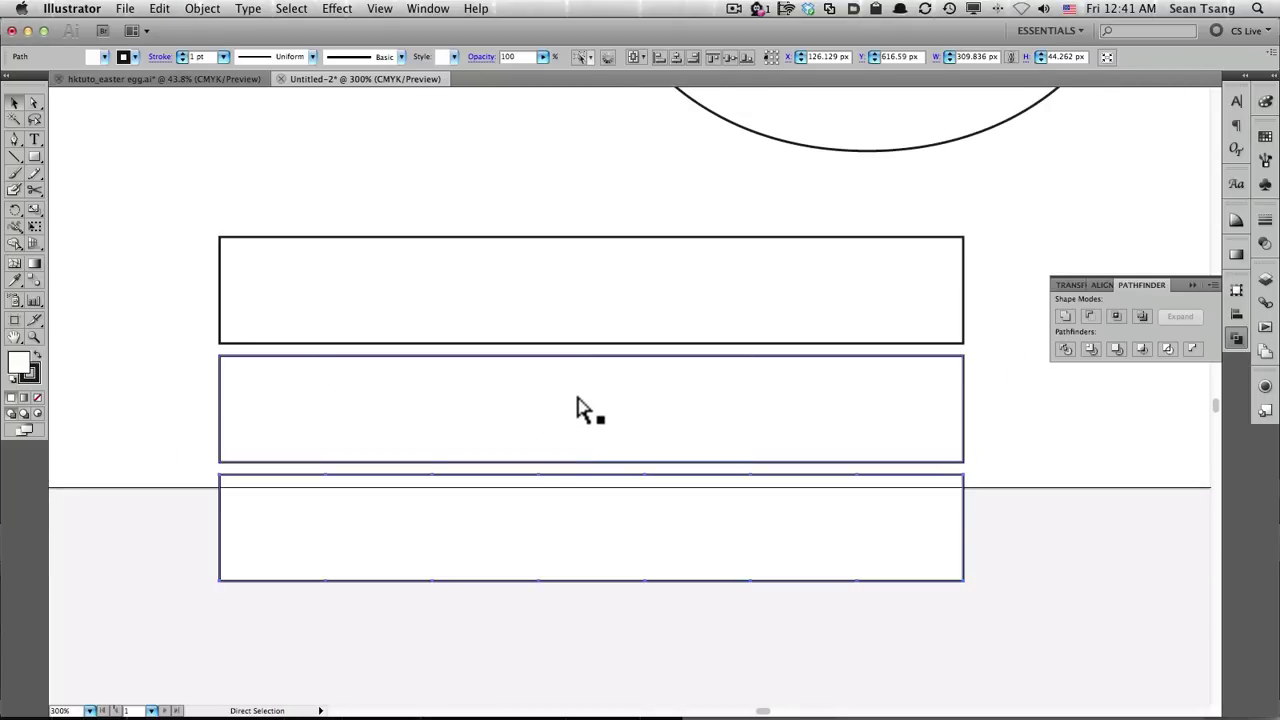
key(super+d)
drag(566, 412, 558, 402)
alt+super+click(594, 417)
alt+super+click(709, 400)
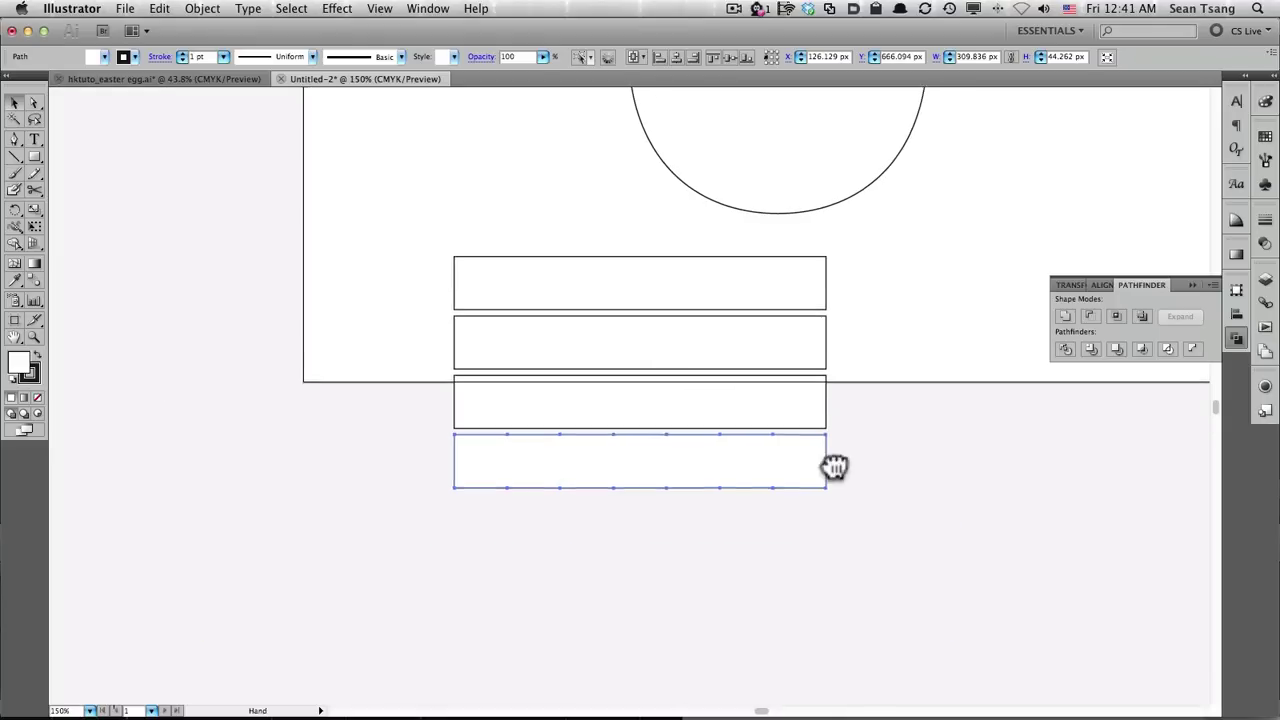
key(super+a)
click(821, 292)
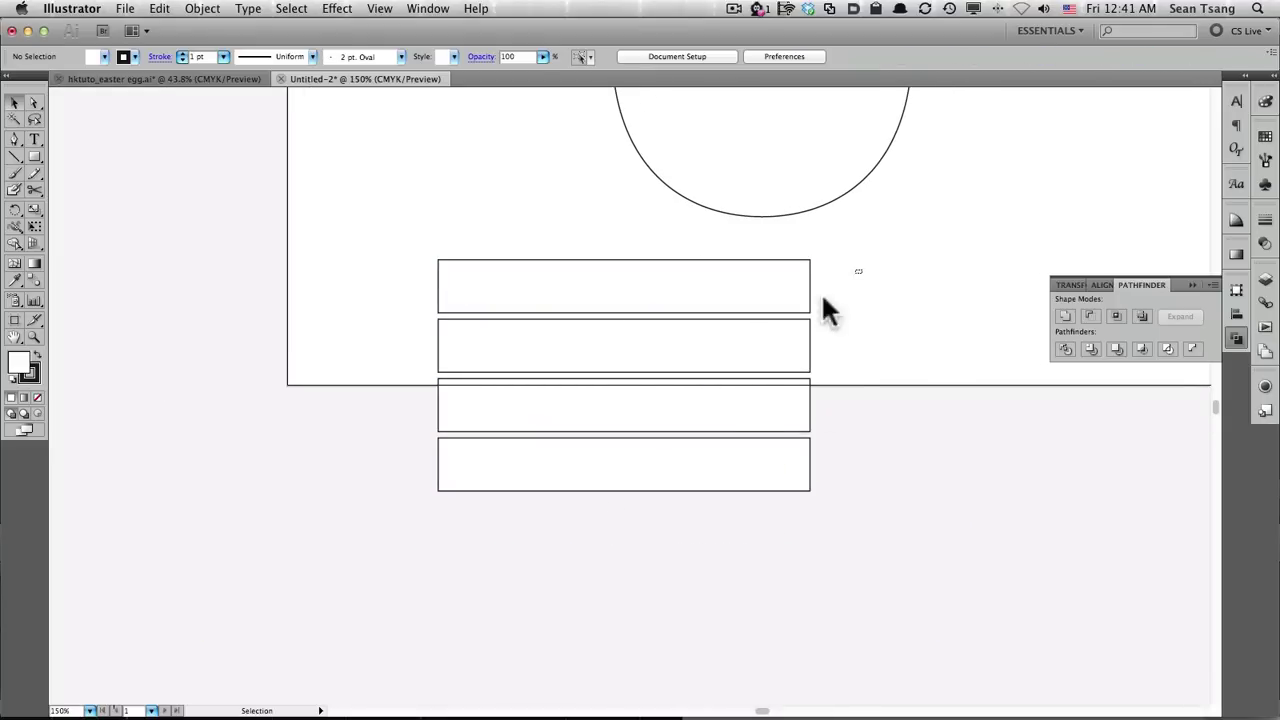
key(super+a)
Set the stroke of all four rectangles to None.
click(1265, 102)
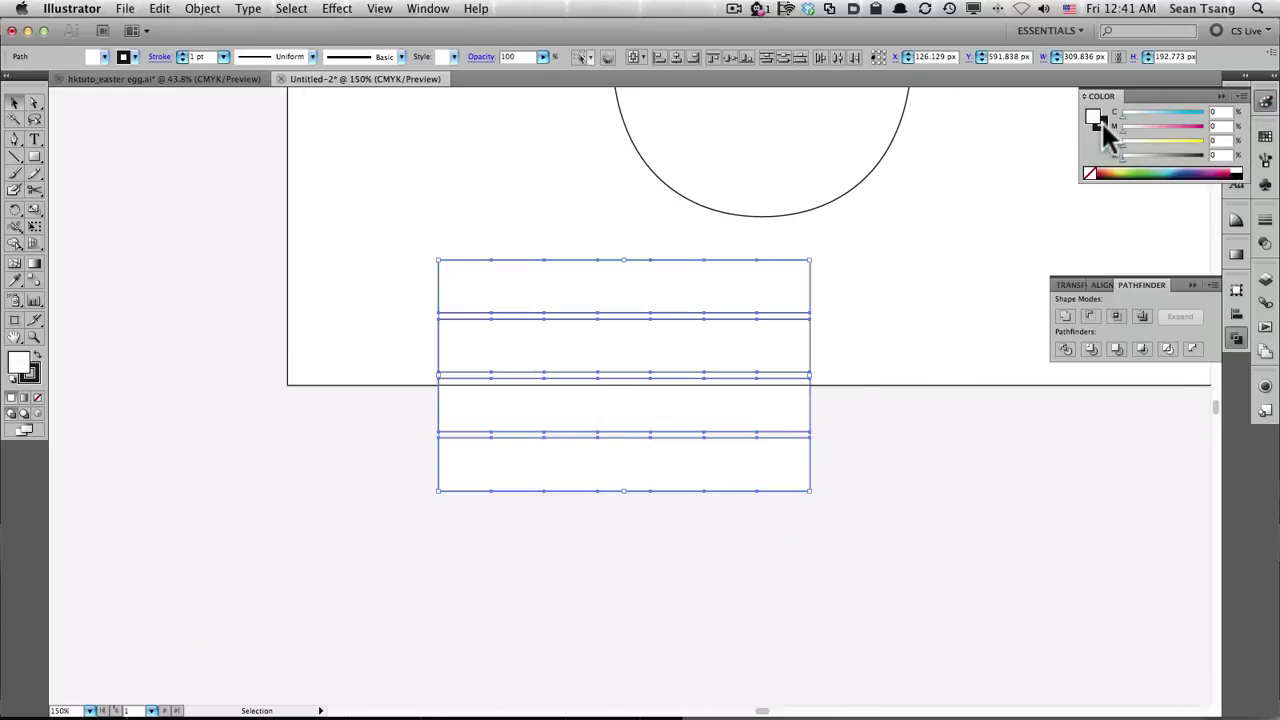
click(1089, 174)
click(819, 290)
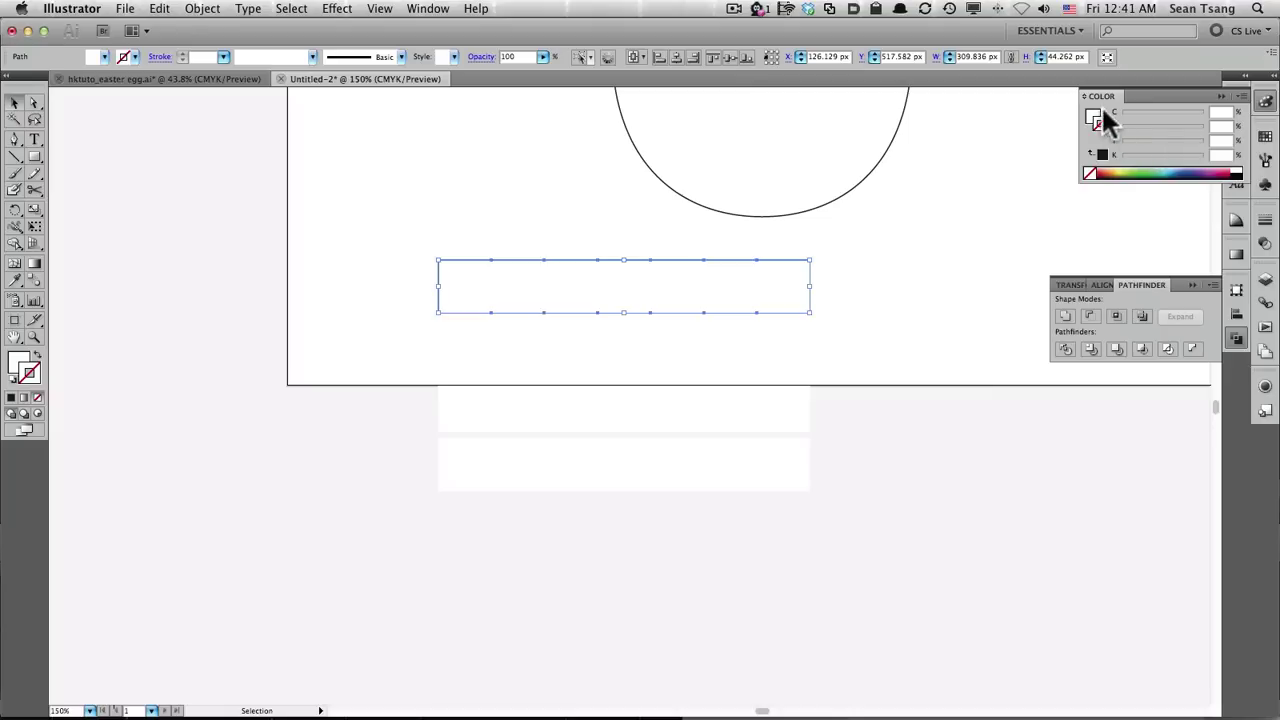
Fill the strips cyan, lime green, orange and crimson from top to bottom.
click(1095, 116)
mouse_move(1127, 112)
mouse_down()
mouse_move(1179, 108)
mouse_move(1130, 124)
mouse_move(1170, 140)
mouse_move(1150, 112)
mouse_move(1202, 140)
mouse_move(1182, 126)
mouse_move(1198, 126)
mouse_up()
key(ctrl+d)
click(790, 410)
click(790, 465)
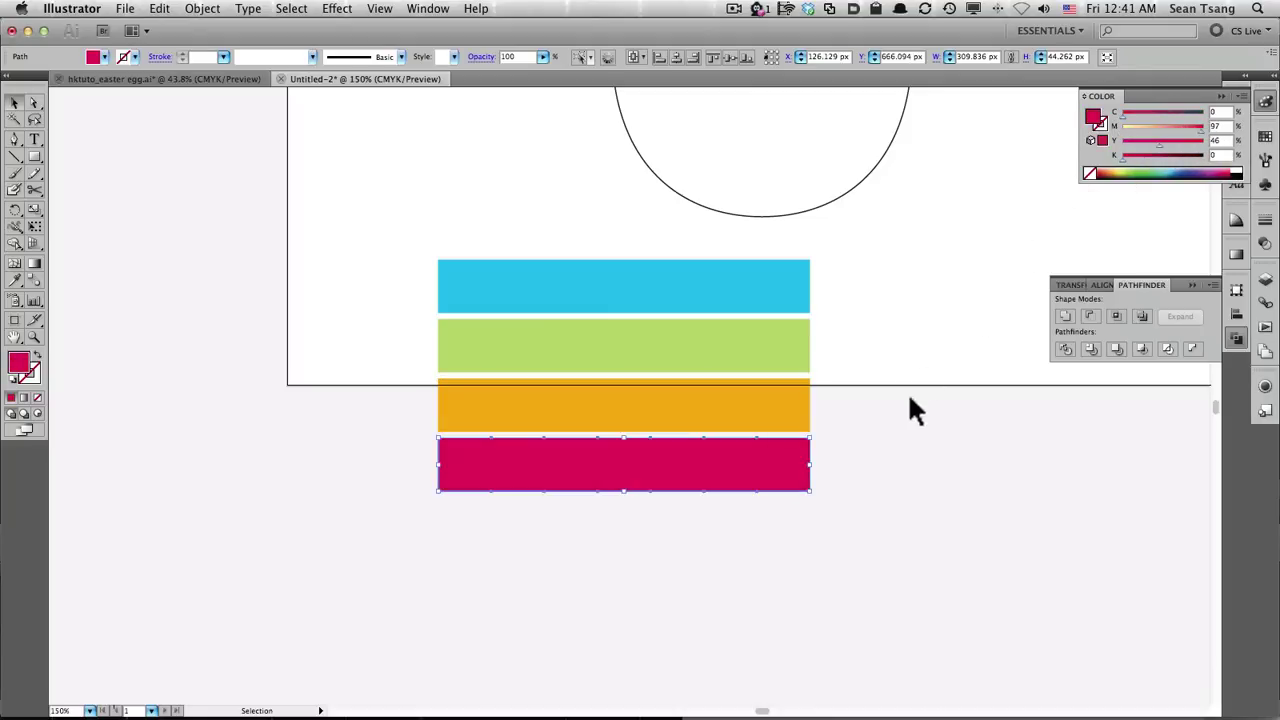
click(860, 425)
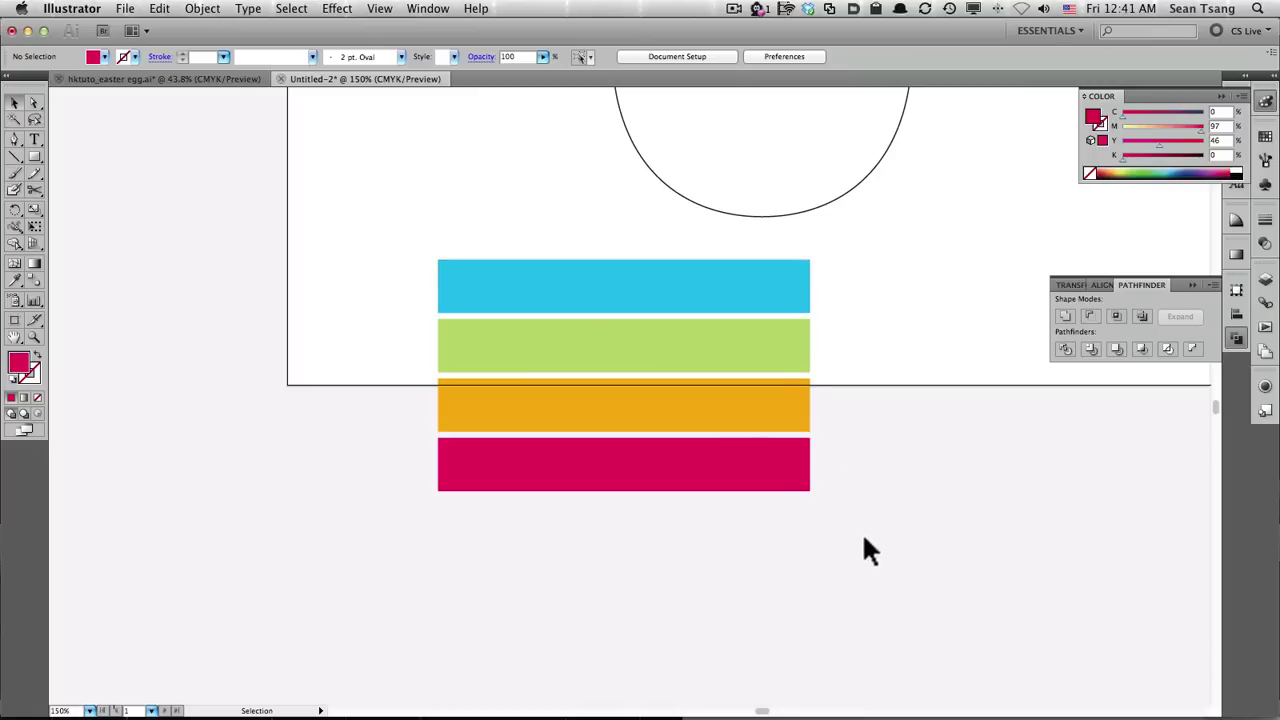
Marquee-select alternate anchor points down all four stripes with Direct Selection.
drag(830, 245, 743, 515)
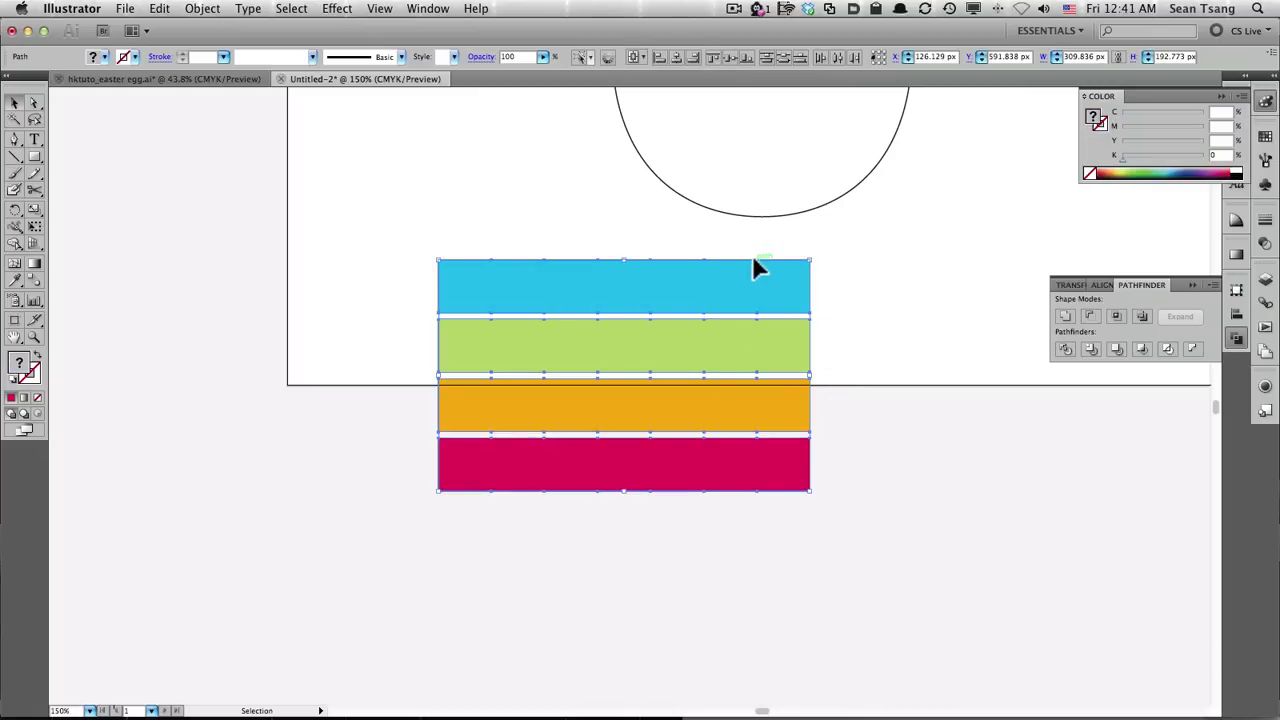
click(886, 366)
key(a)
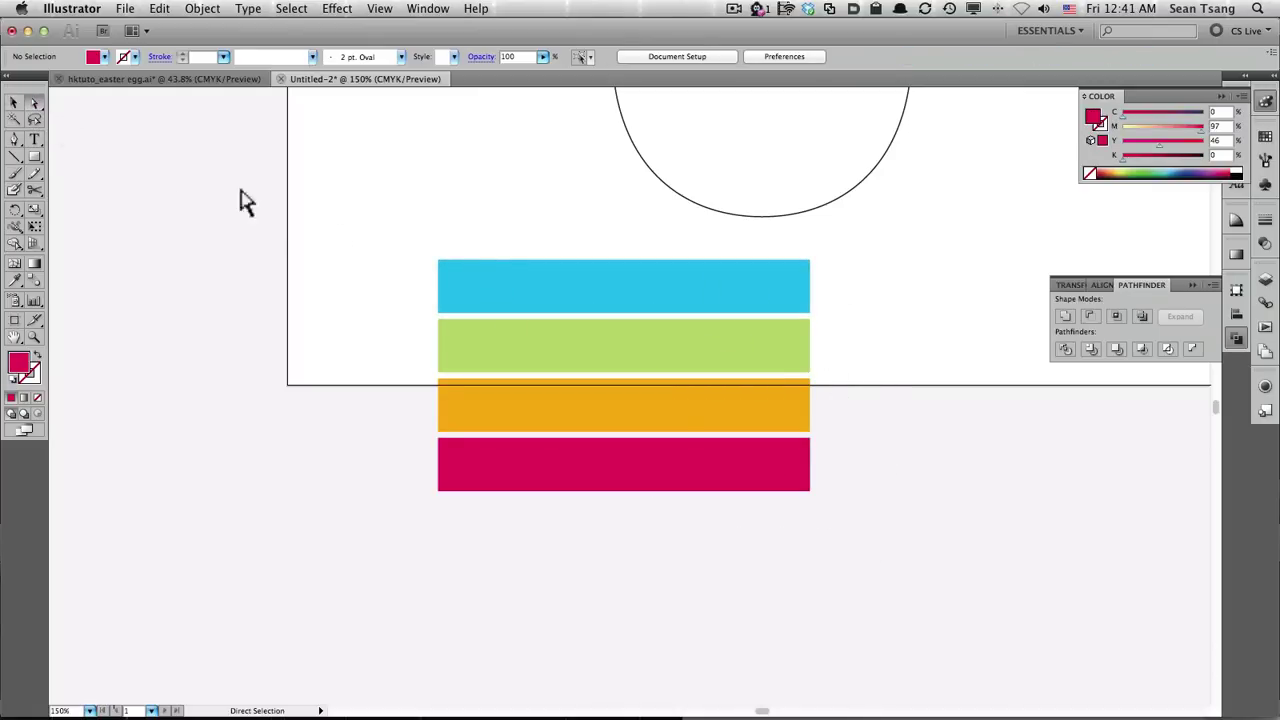
drag(480, 236, 503, 518)
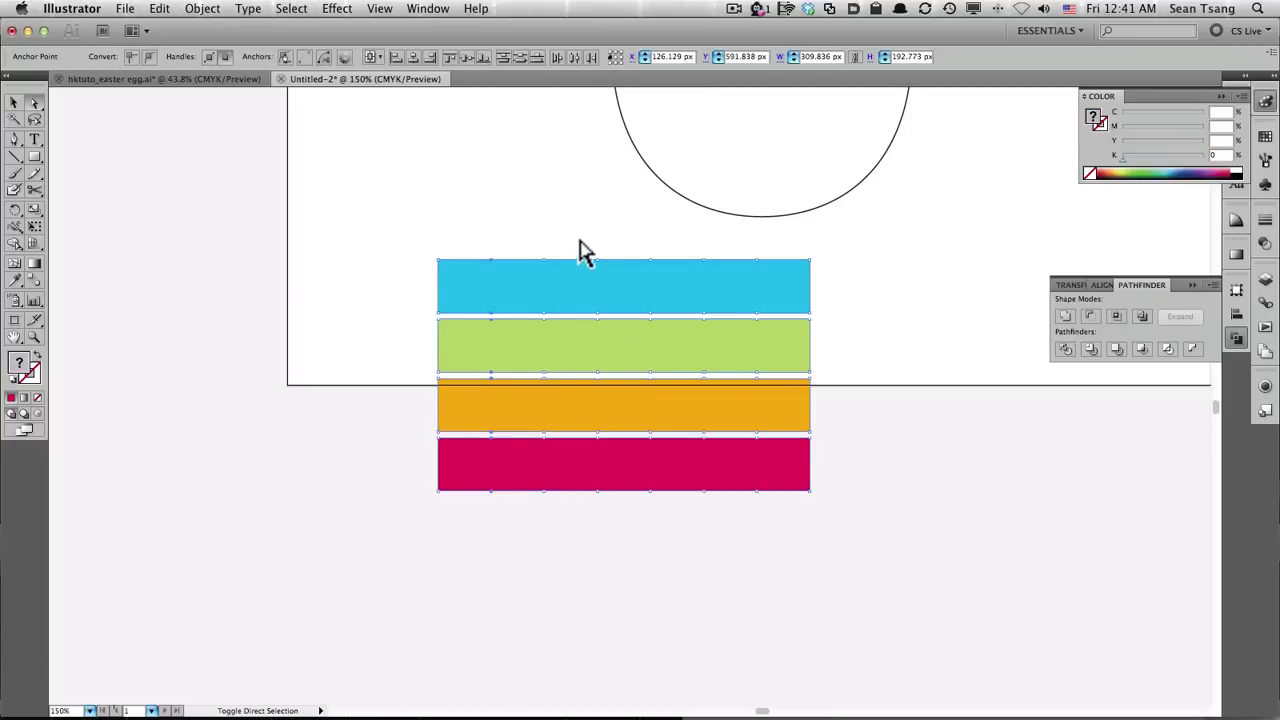
drag(583, 238, 606, 530)
drag(692, 242, 720, 512)
drag(803, 245, 849, 516)
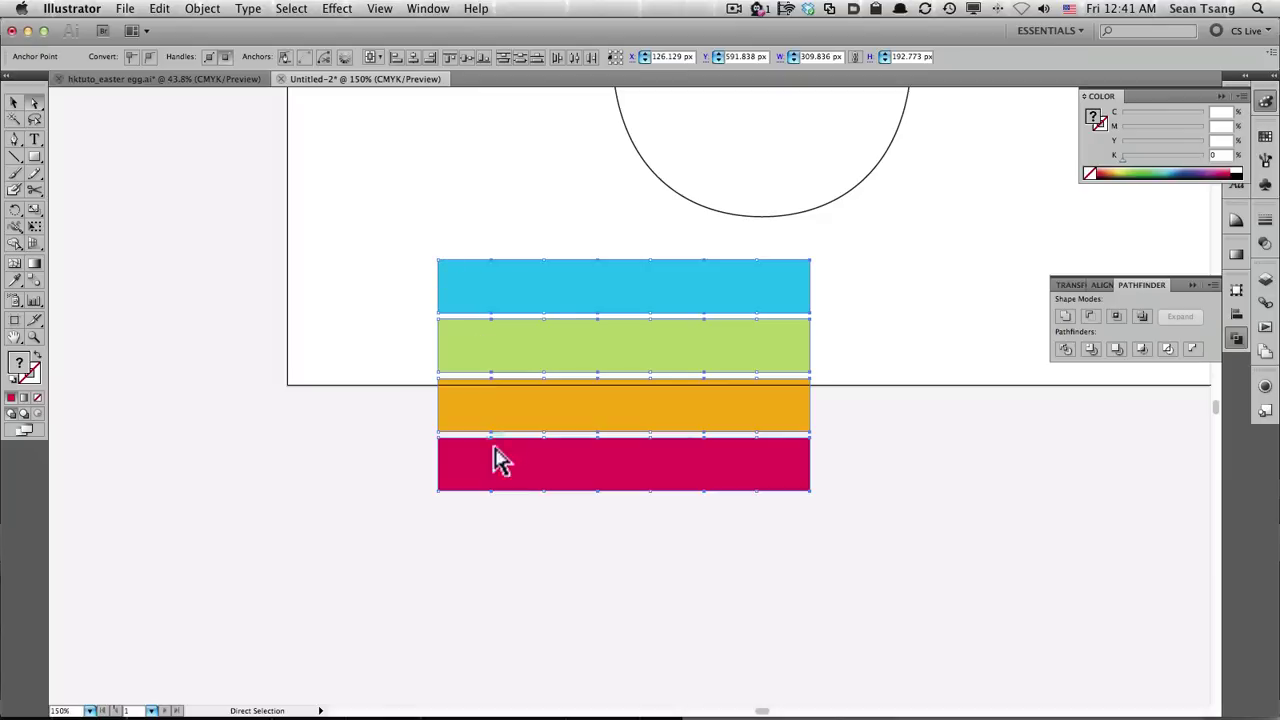
Drag the selected anchors about 10.88 px down into zigzags, then deselect.
drag(812, 270, 812, 285)
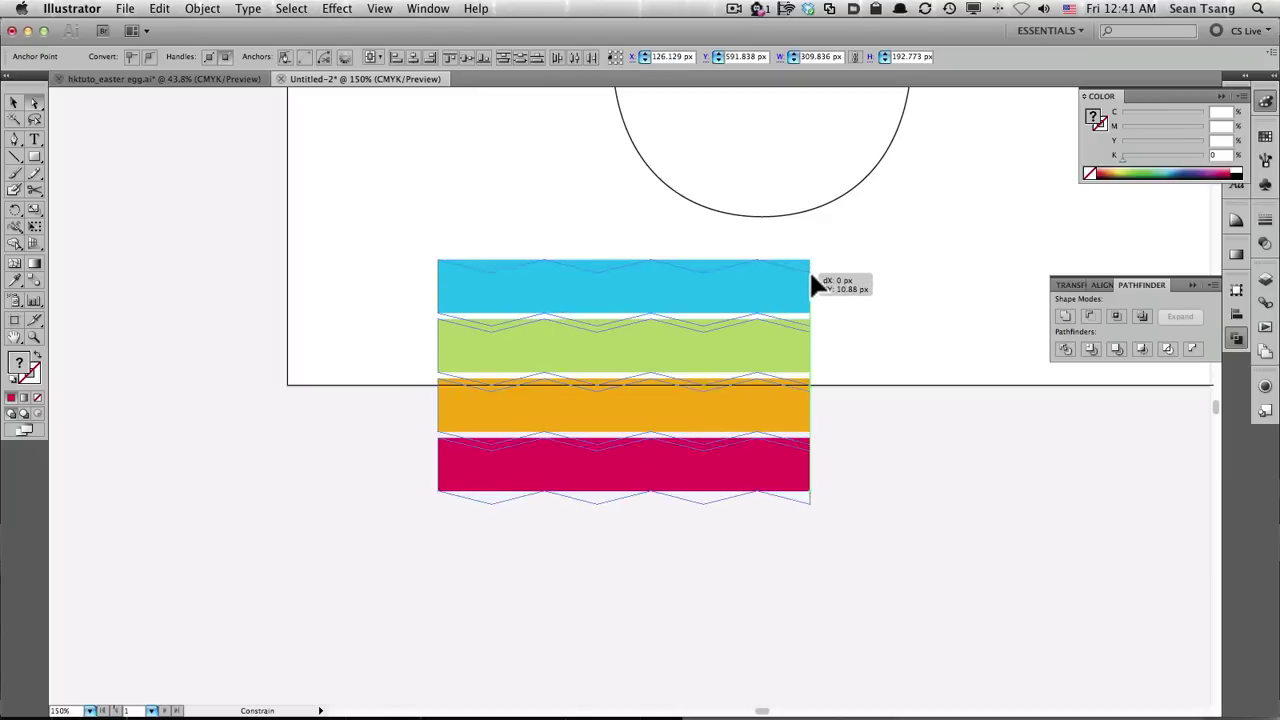
key(super+shift+a)
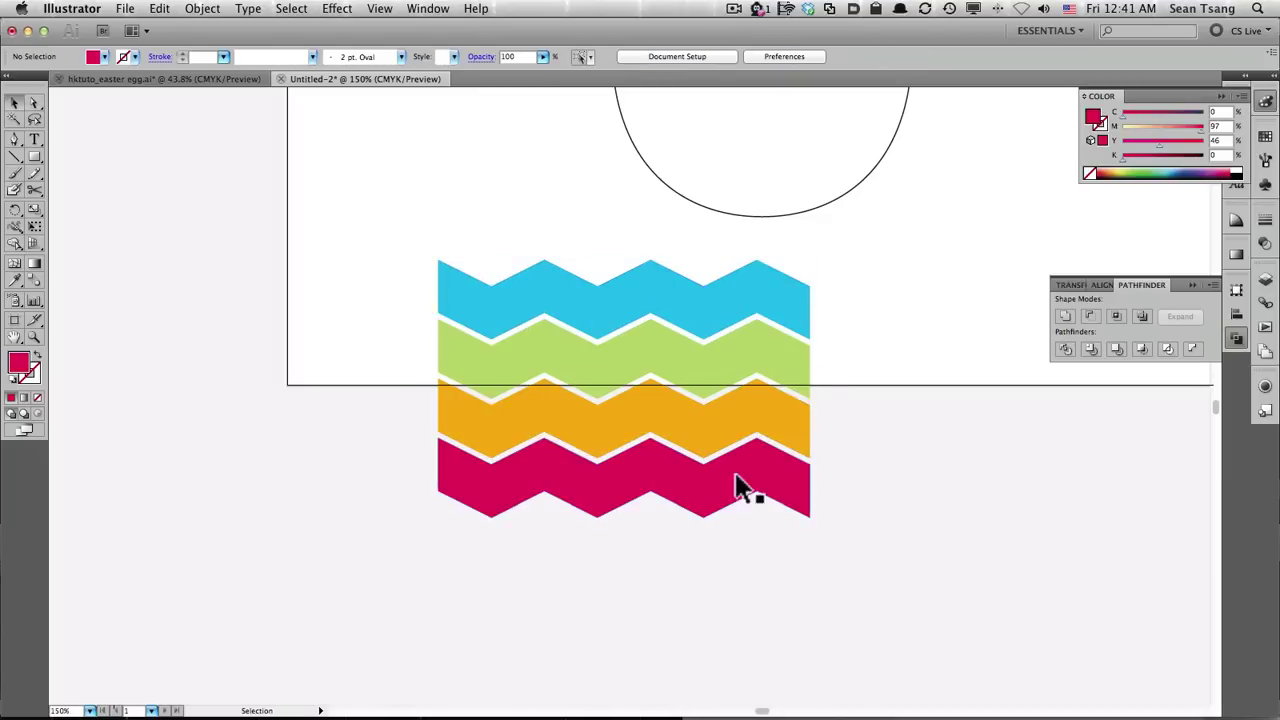
mouse_move(838, 330)
mouse_down()
mouse_move(826, 437)
mouse_move(410, 614)
mouse_up()
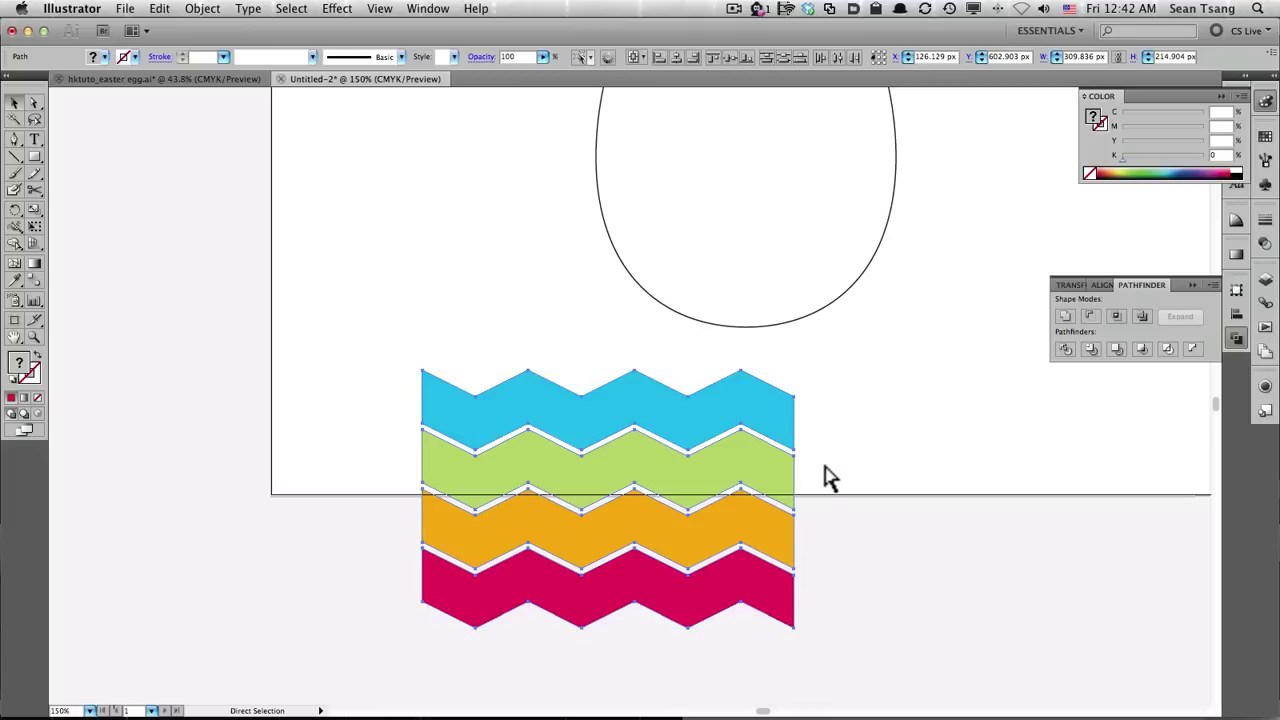
Group the four zigzag stripes and centre the group across the middle of the egg.
key(ctrl+g)
mouse_move(792, 425)
mouse_down()
mouse_move(705, 547)
mouse_move(837, 204)
mouse_up()
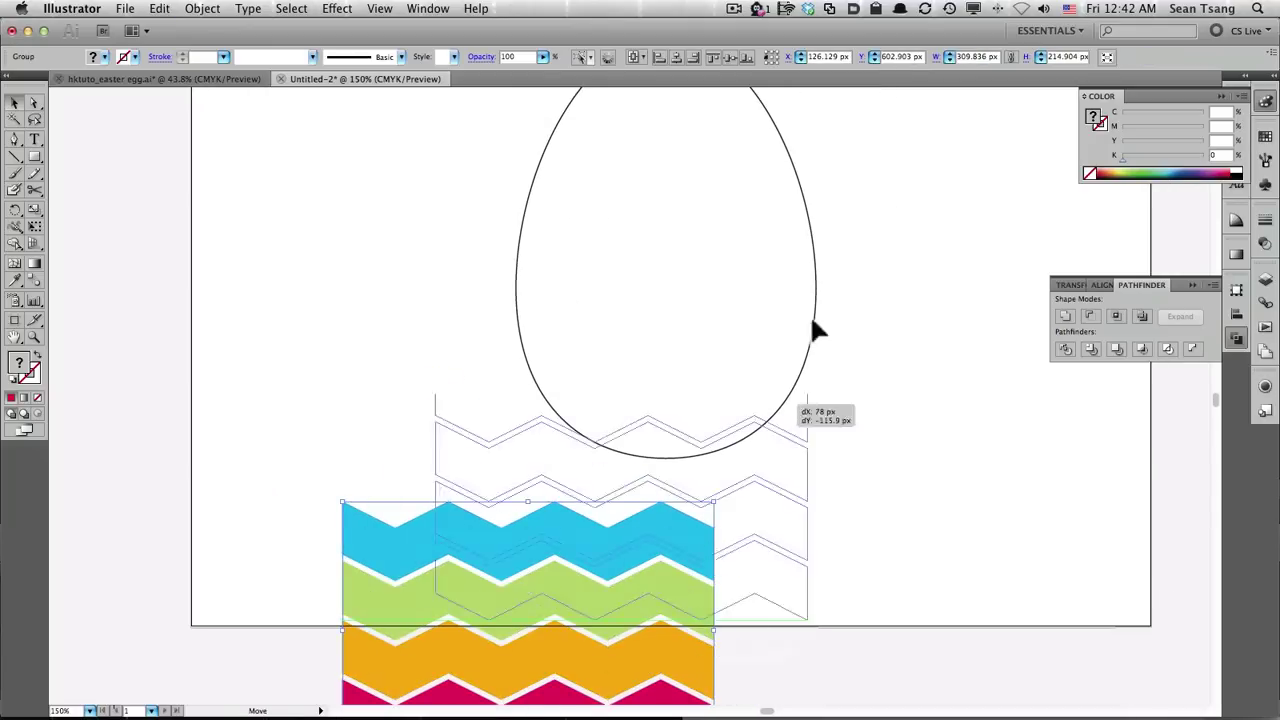
mouse_move(836, 265)
mouse_down()
mouse_move(780, 363)
mouse_move(806, 371)
mouse_move(840, 350)
mouse_up()
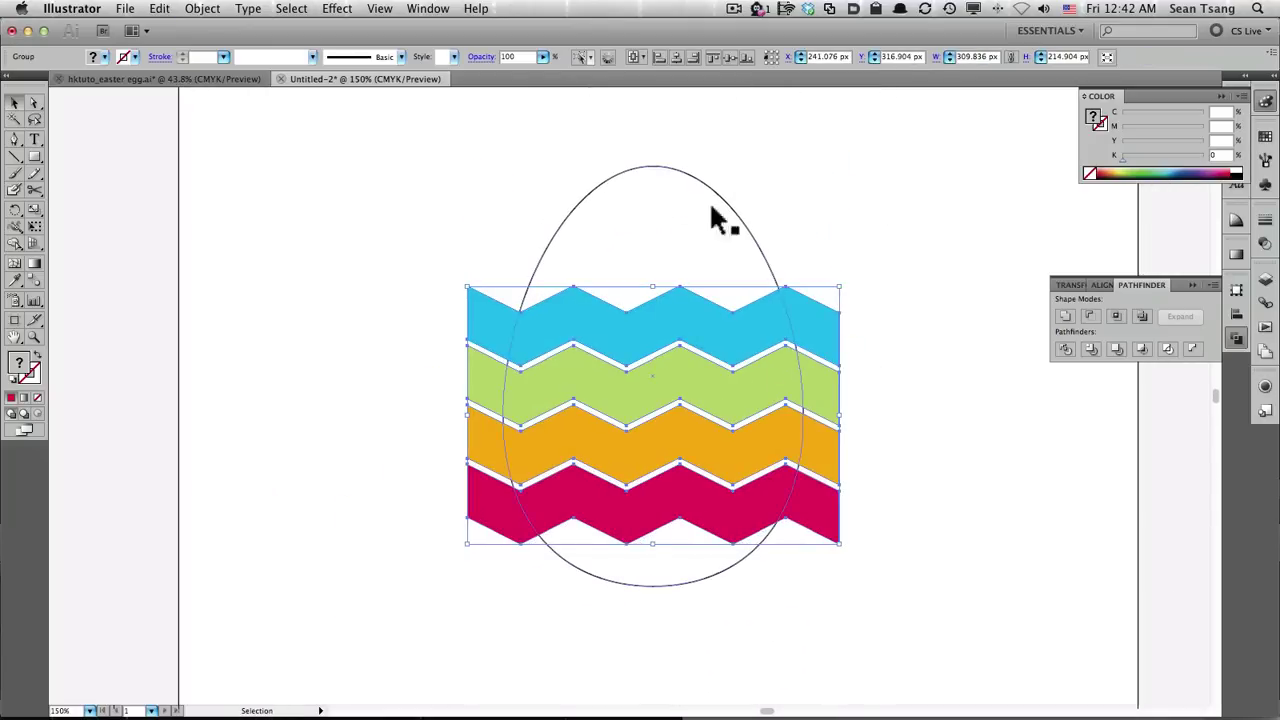
click(203, 10)
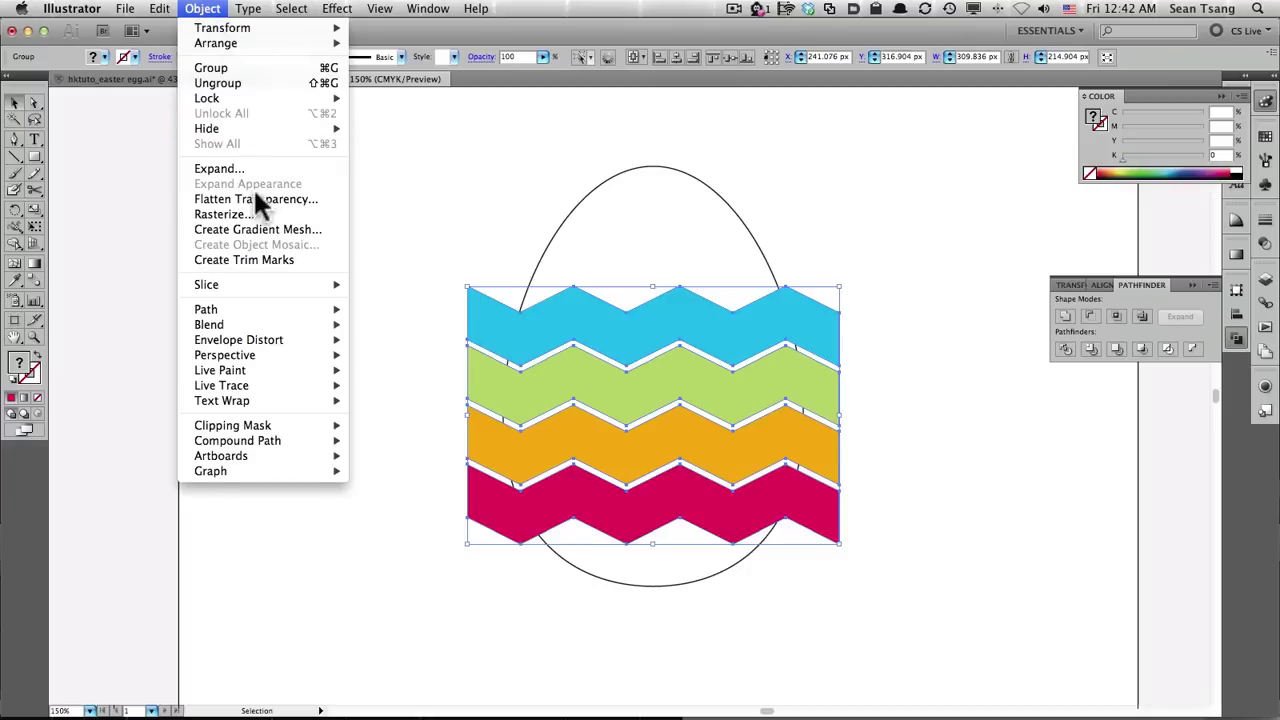
mouse_move(238, 340)
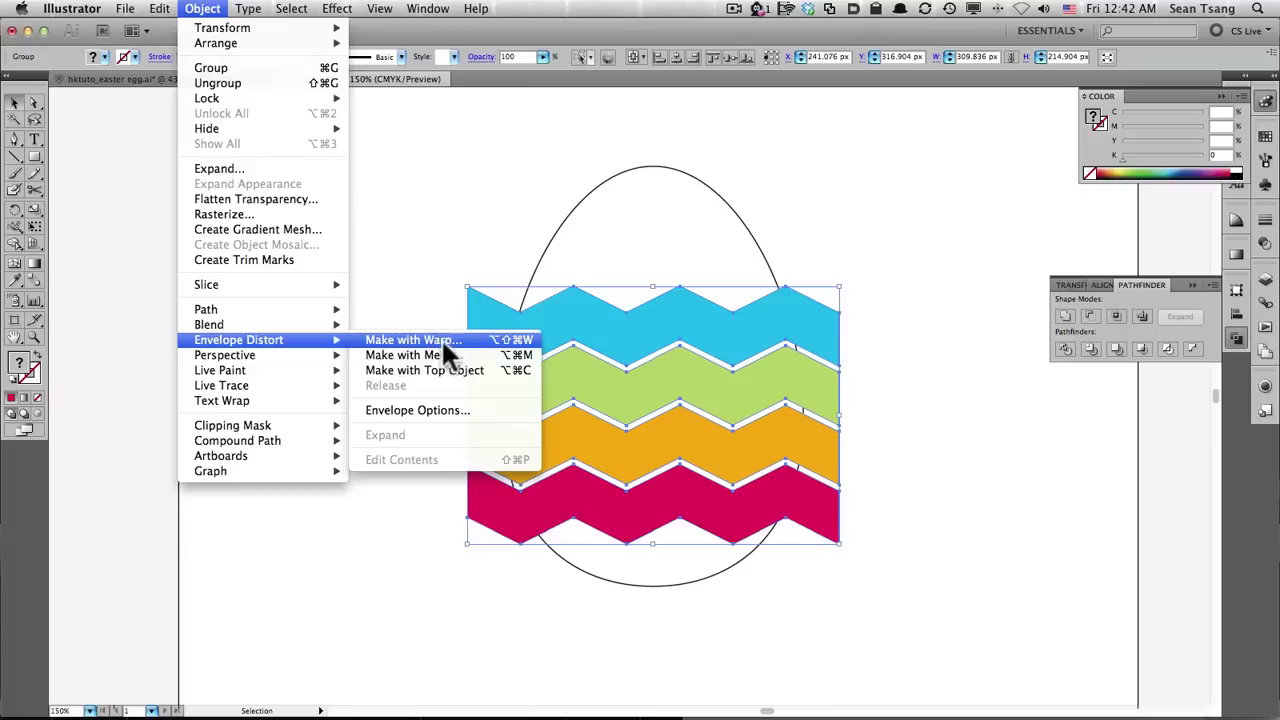
Apply an Inflate envelope warp with a 39% bend to the zigzag stripes.
click(470, 343)
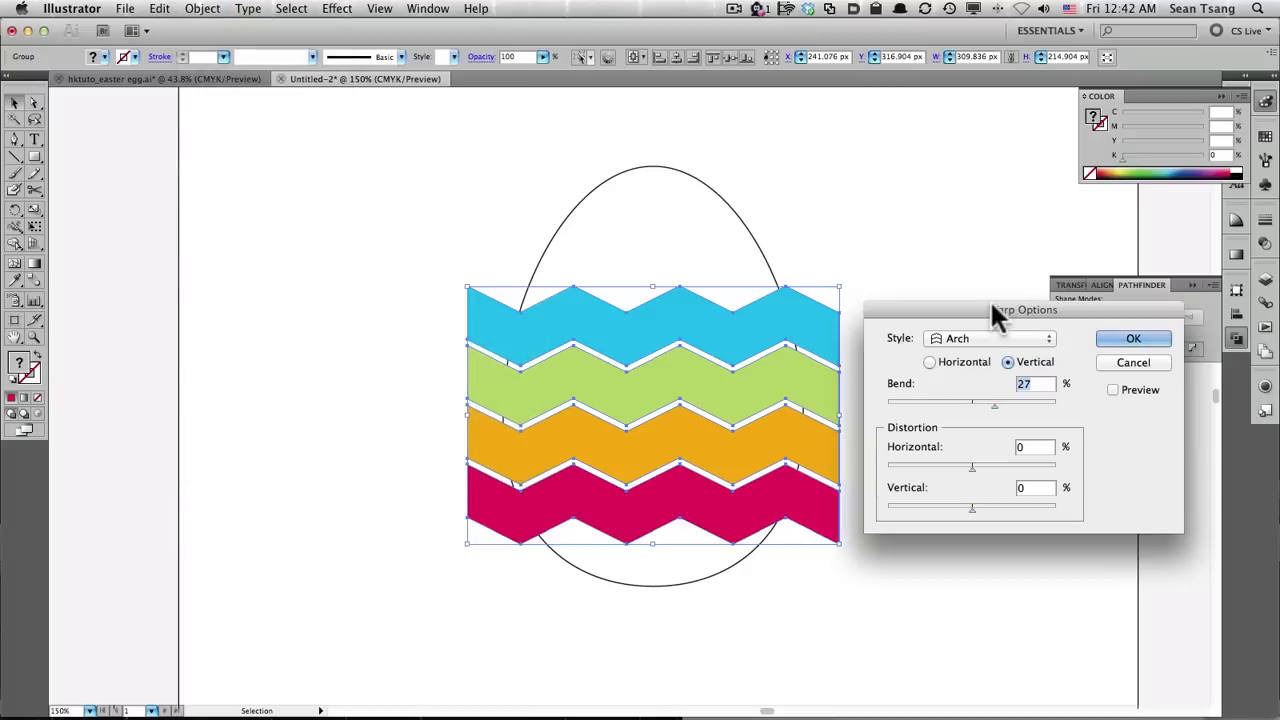
drag(988, 283, 975, 172)
click(976, 200)
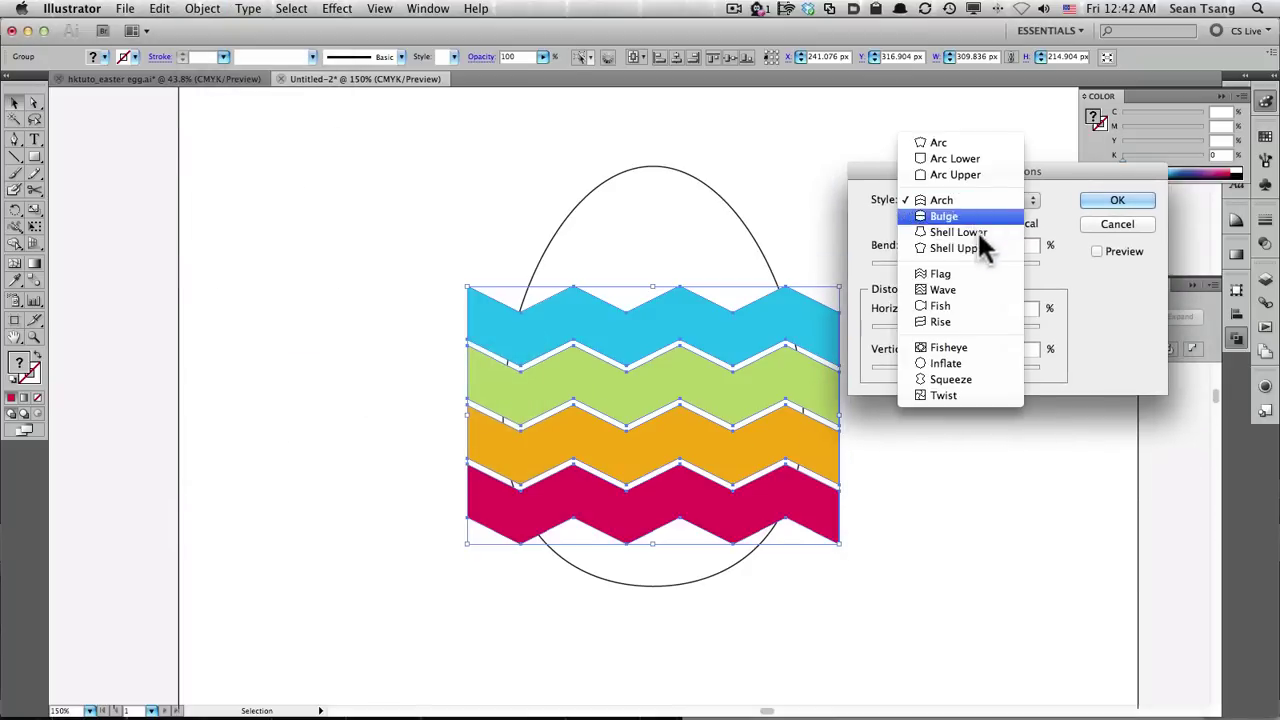
click(971, 345)
click(1100, 251)
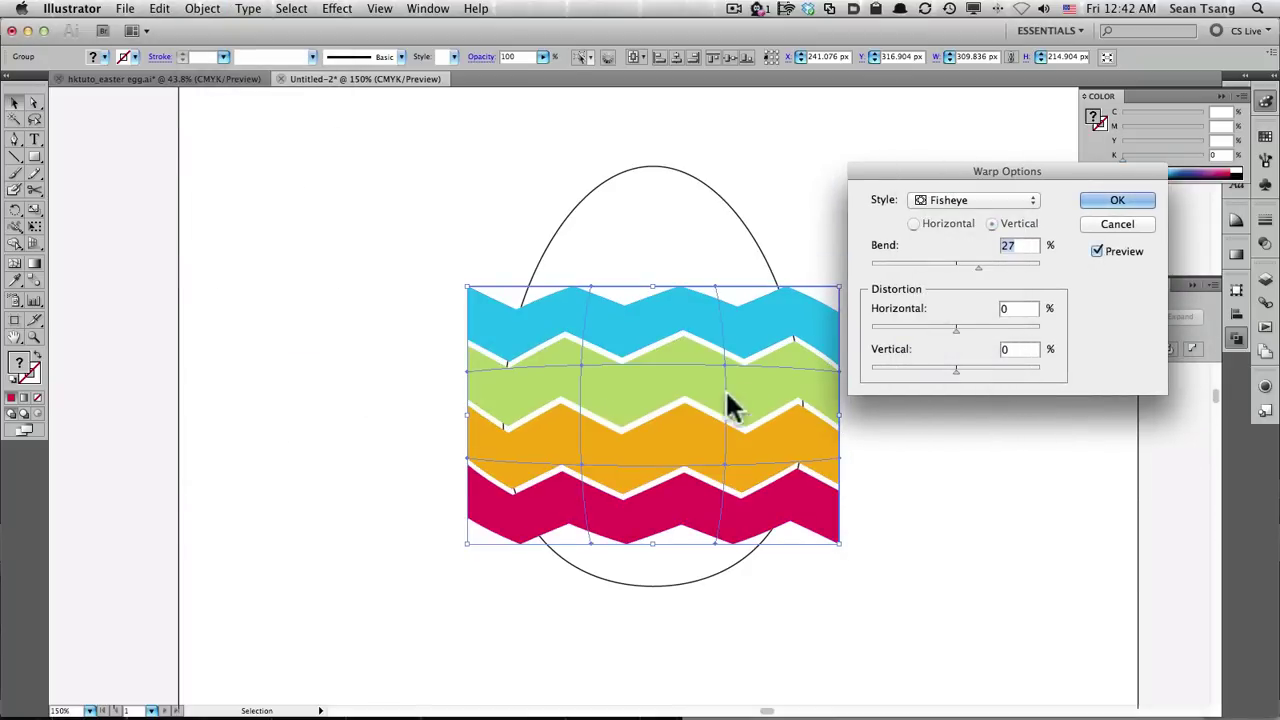
click(972, 194)
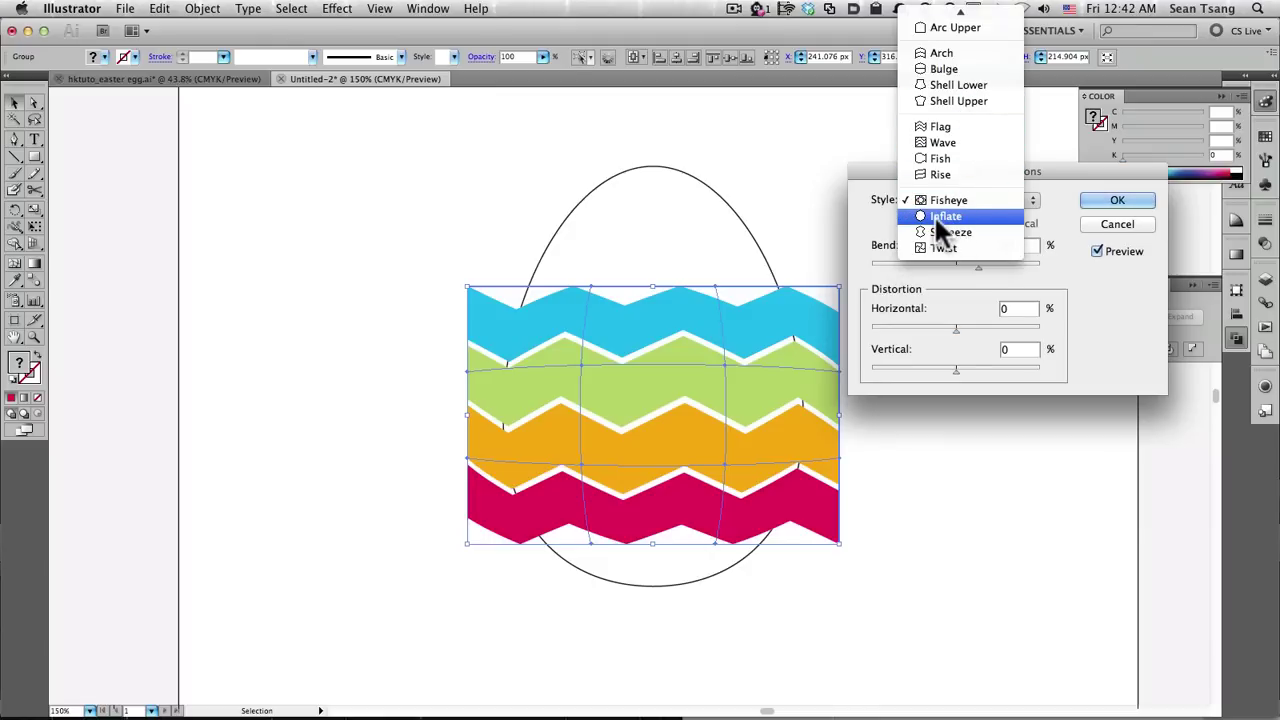
click(954, 216)
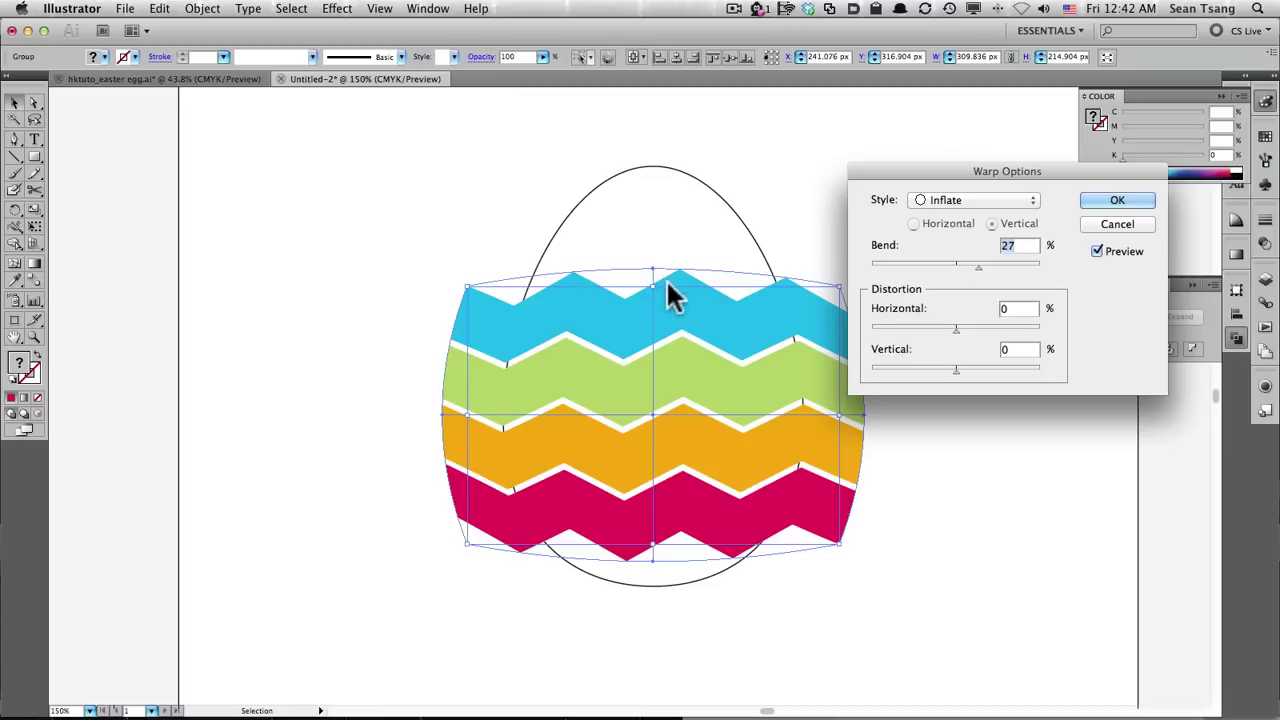
text(34)
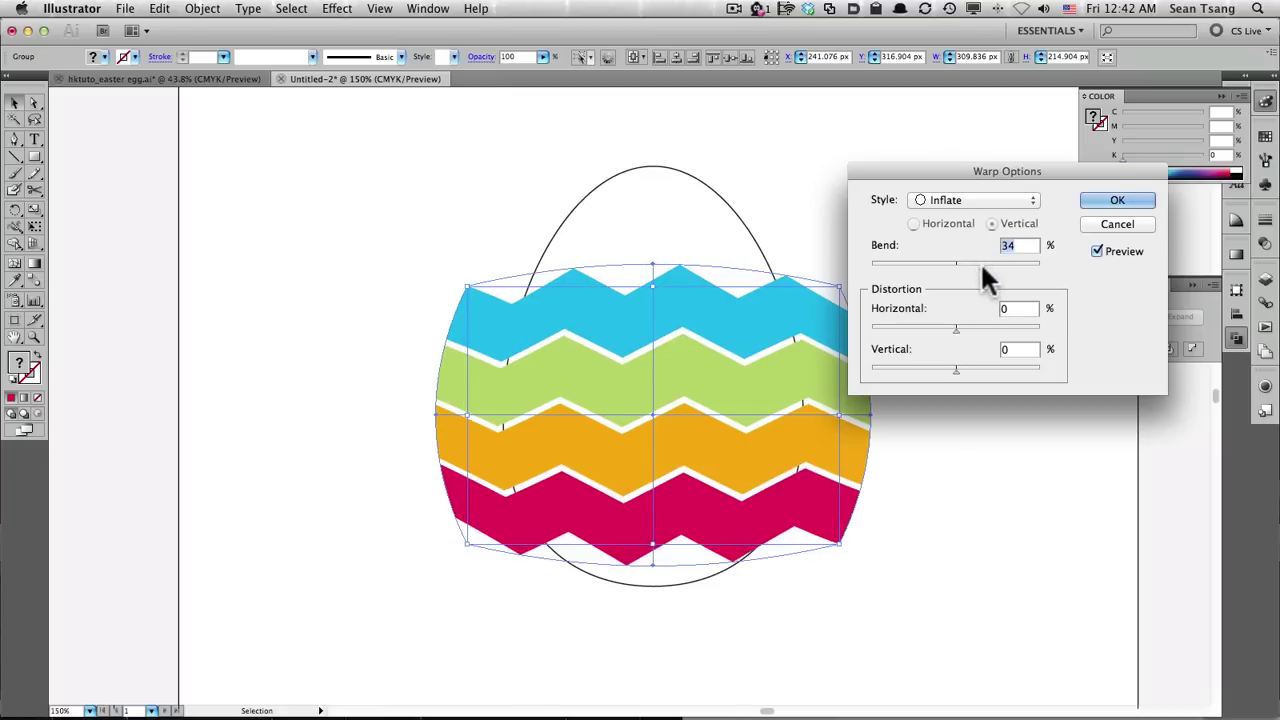
key(Up)
key(Up)
key(Up)
key(Up)
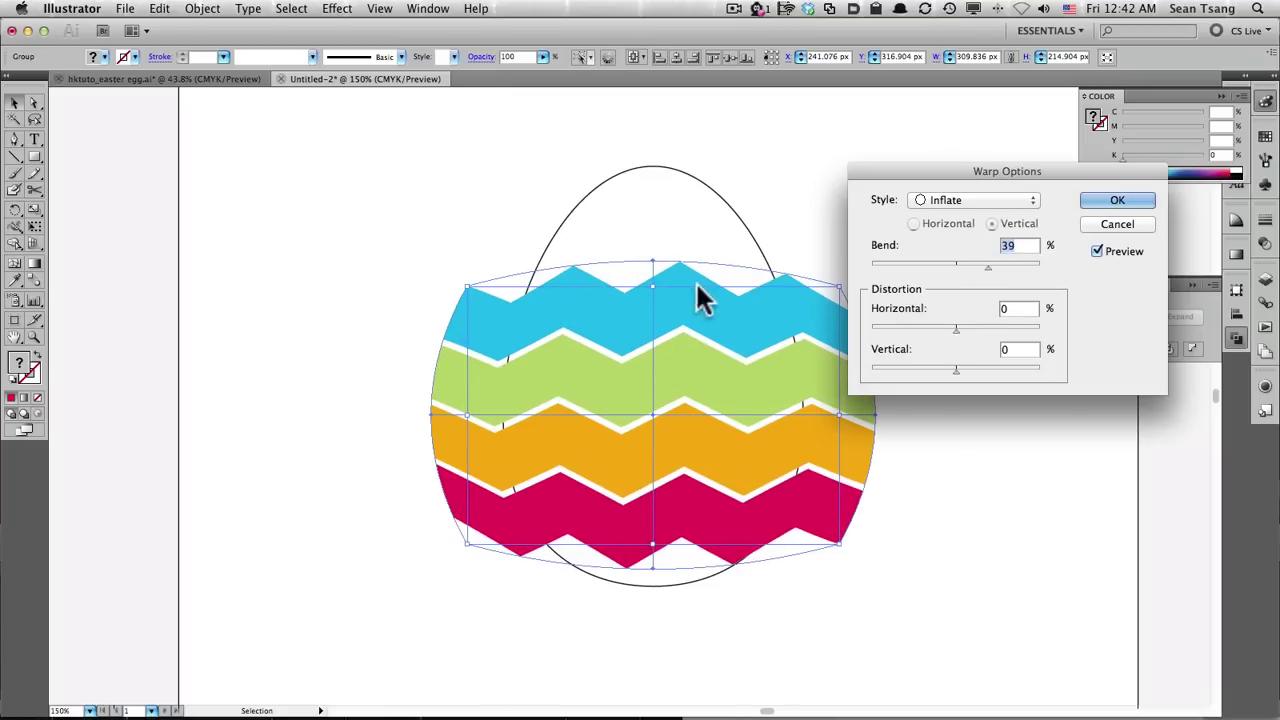
click(1118, 200)
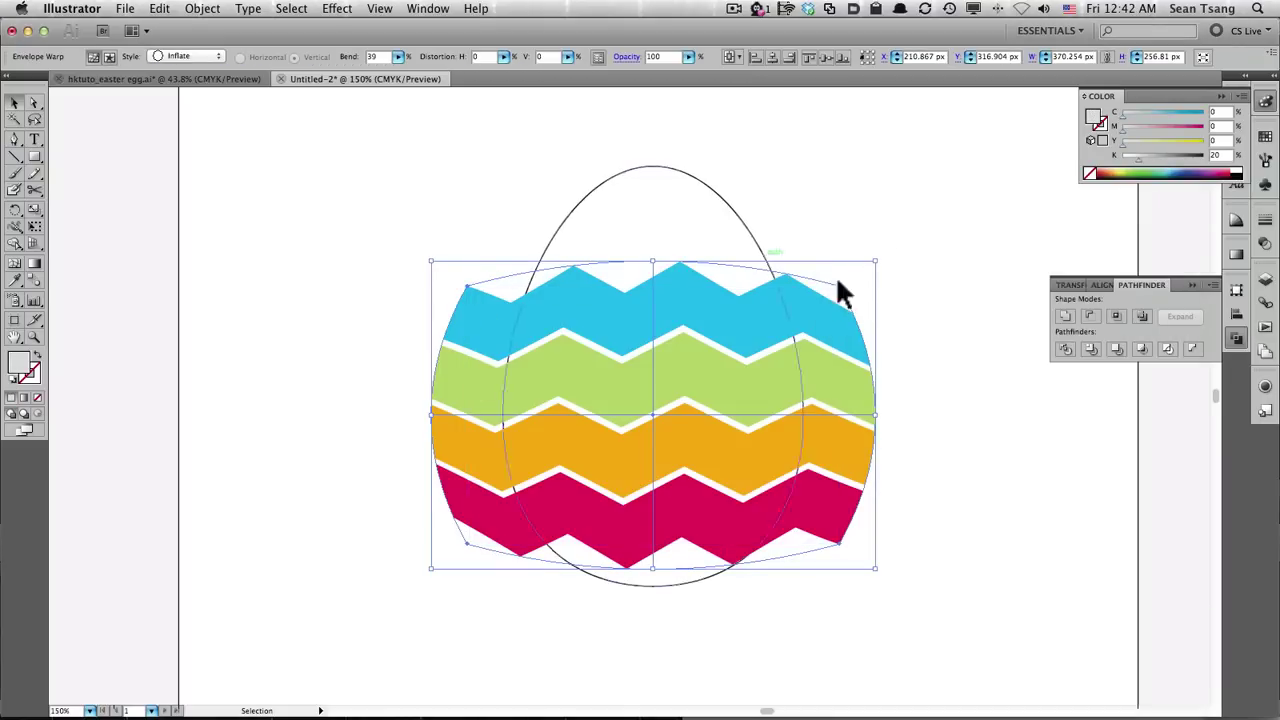
Scale the warped stripes to about 296 × 228 px across the egg's middle, then select the egg.
drag(877, 262, 835, 296)
click(743, 286)
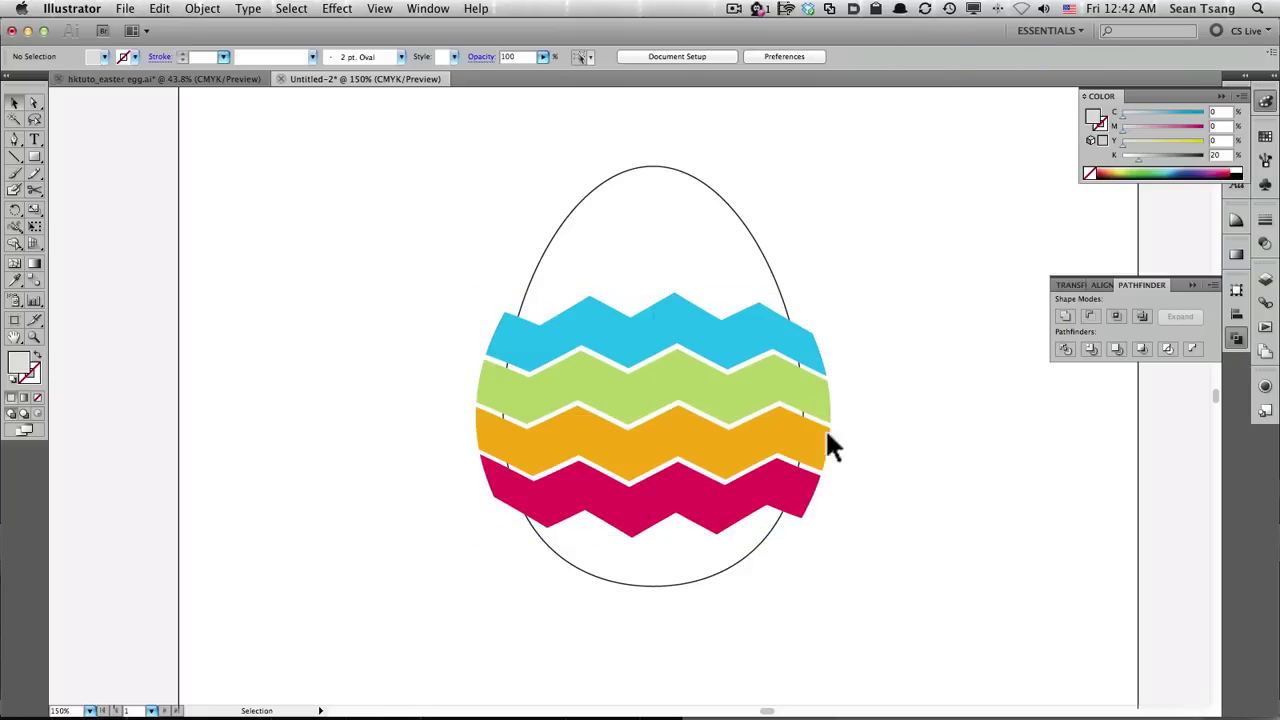
drag(845, 362, 755, 425)
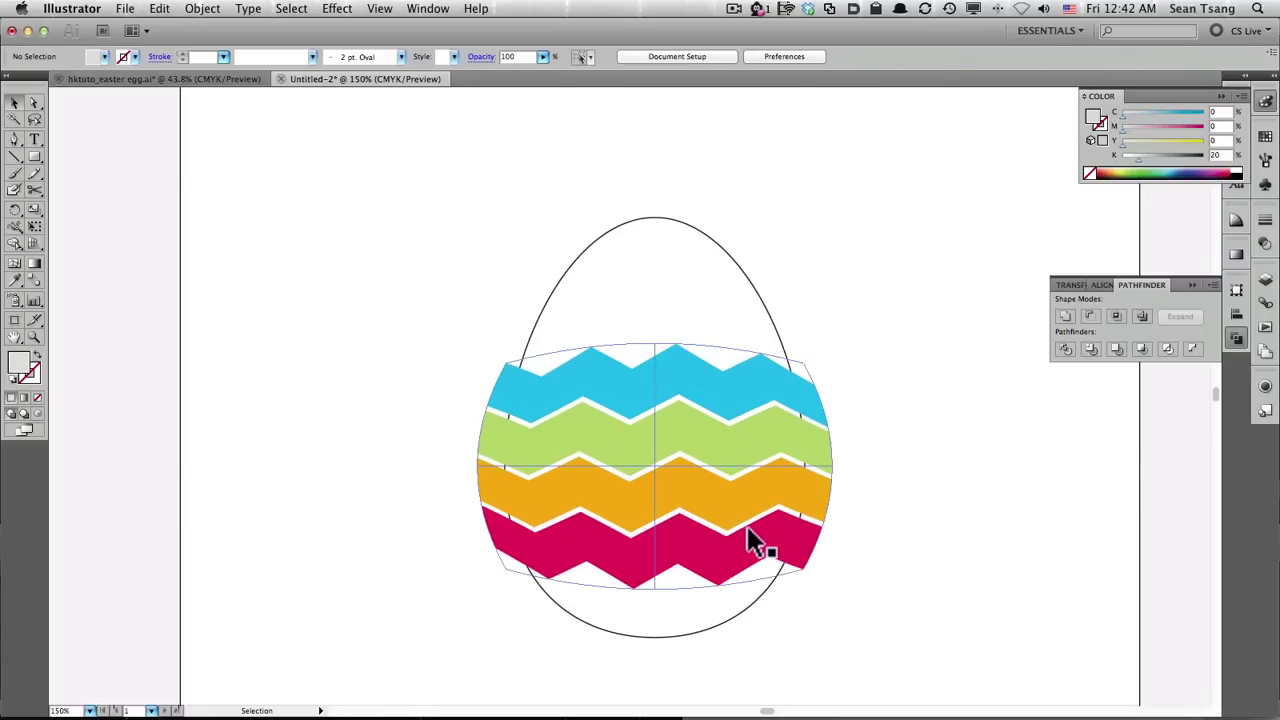
click(672, 367)
drag(654, 343, 654, 317)
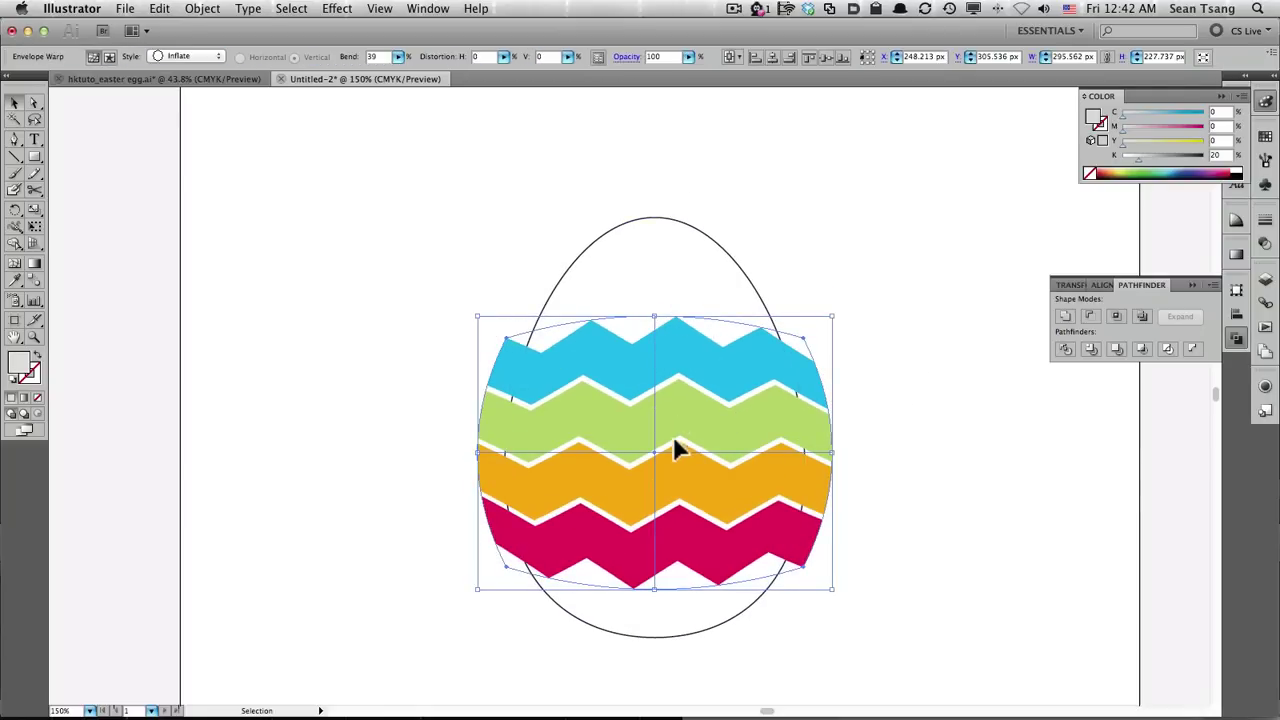
click(766, 285)
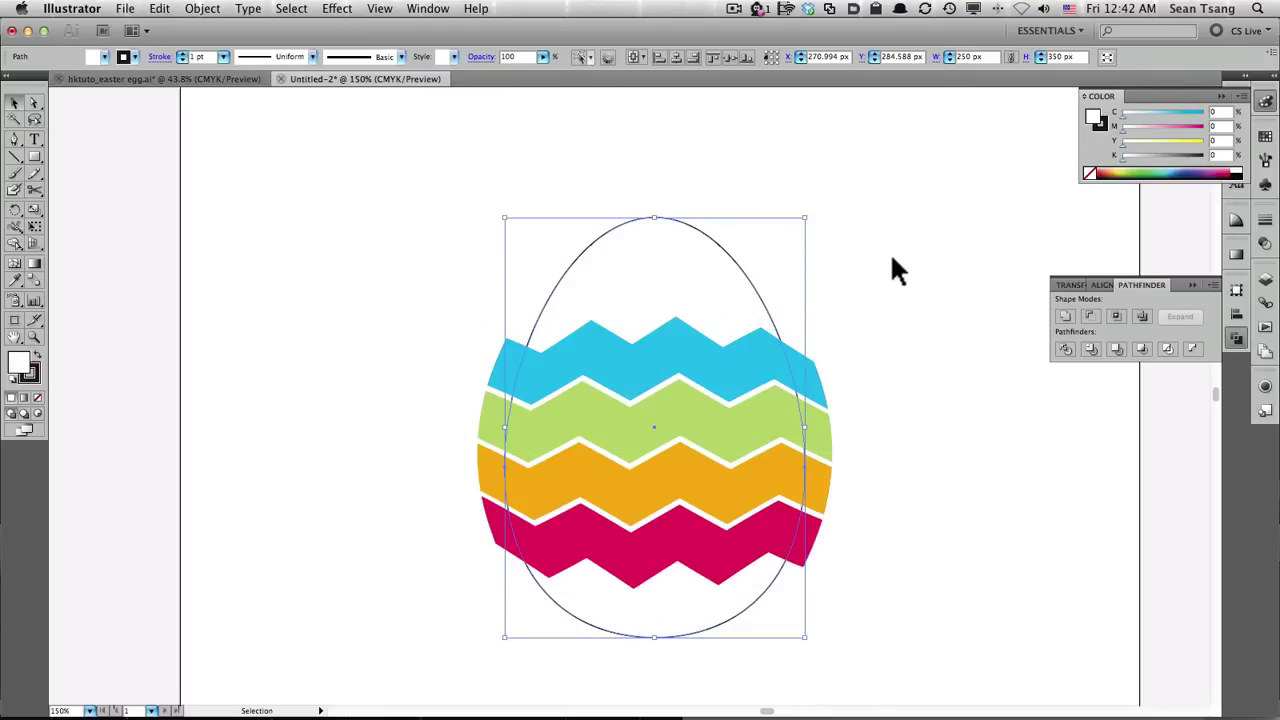
Bring the egg outline in front of the zigzag stripes.
key(a)
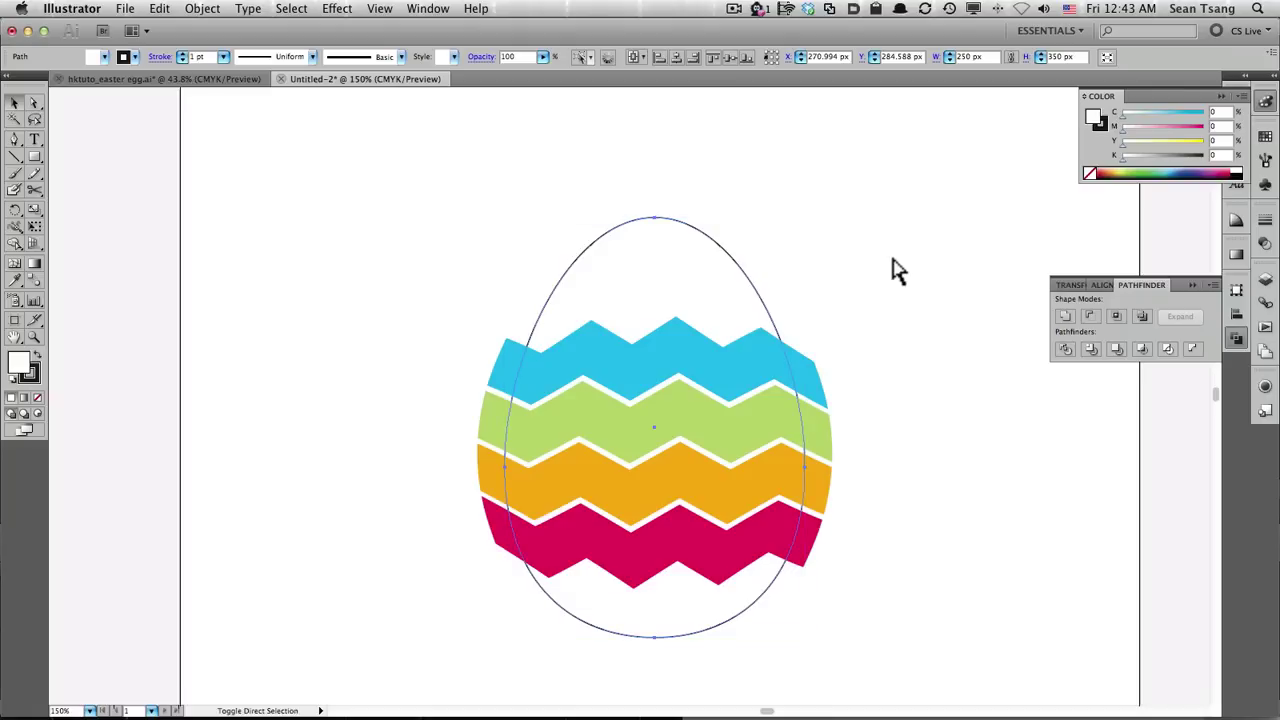
key(ctrl+shift+bracketright)
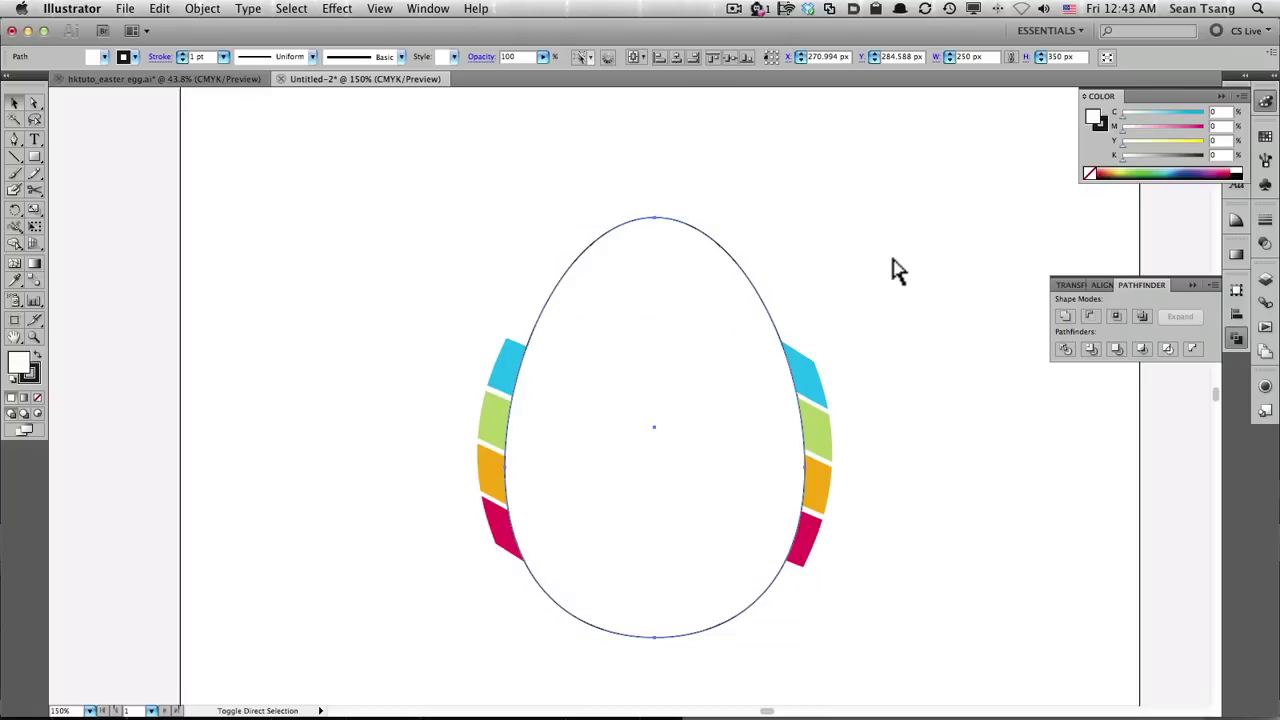
key(v)
Select the egg and stripes together and make a clipping mask with Ctrl+7.
drag(908, 314, 688, 422)
key(a)
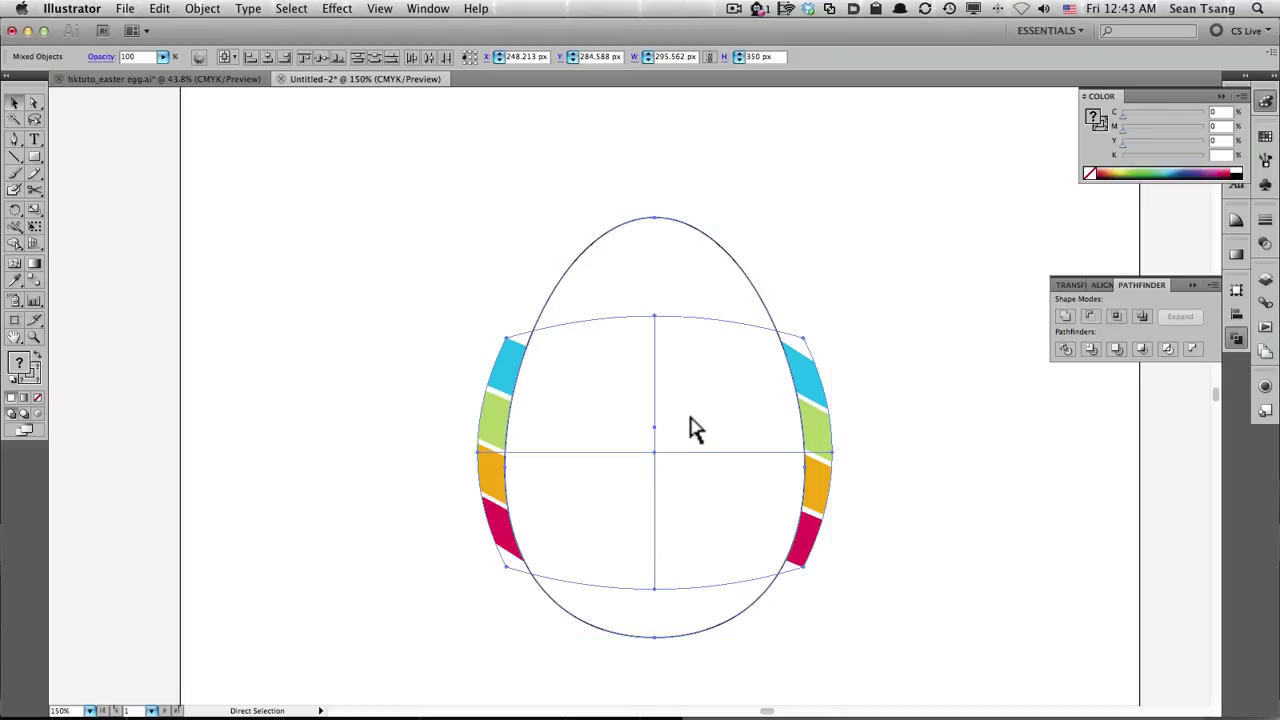
key(ctrl+7)
key(ctrl+shift+a)
key(v)
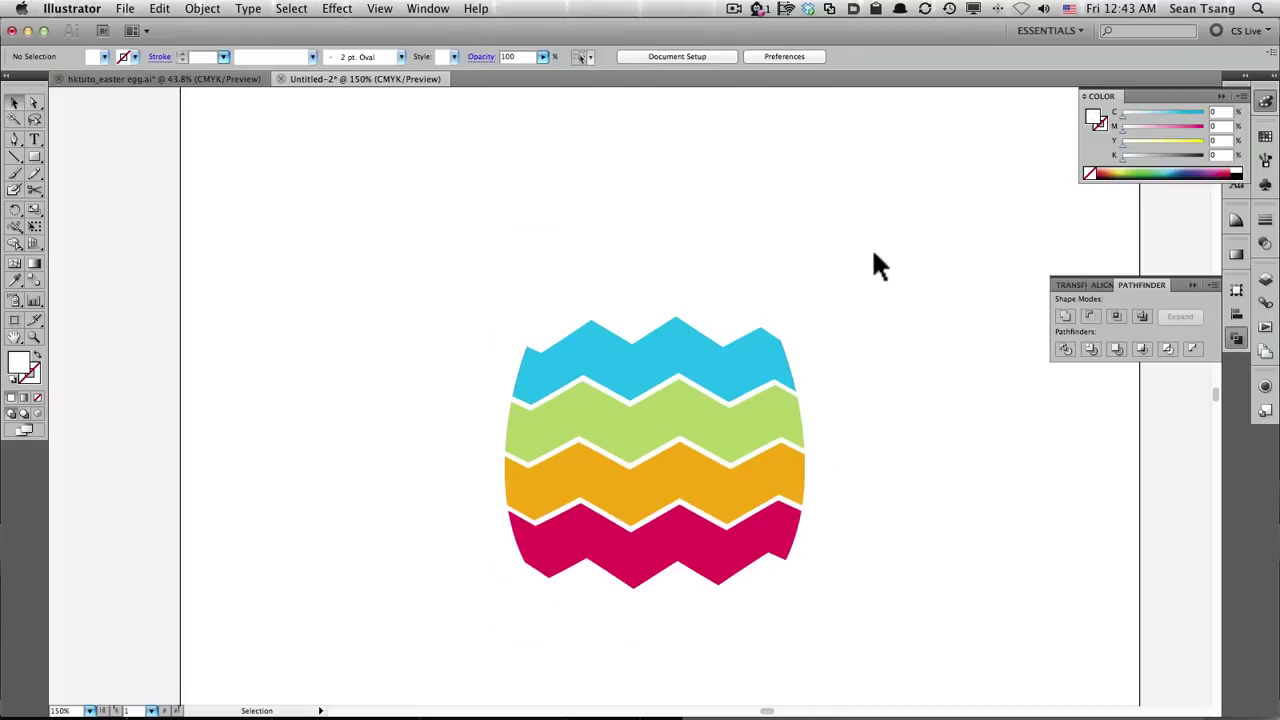
drag(737, 457, 718, 439)
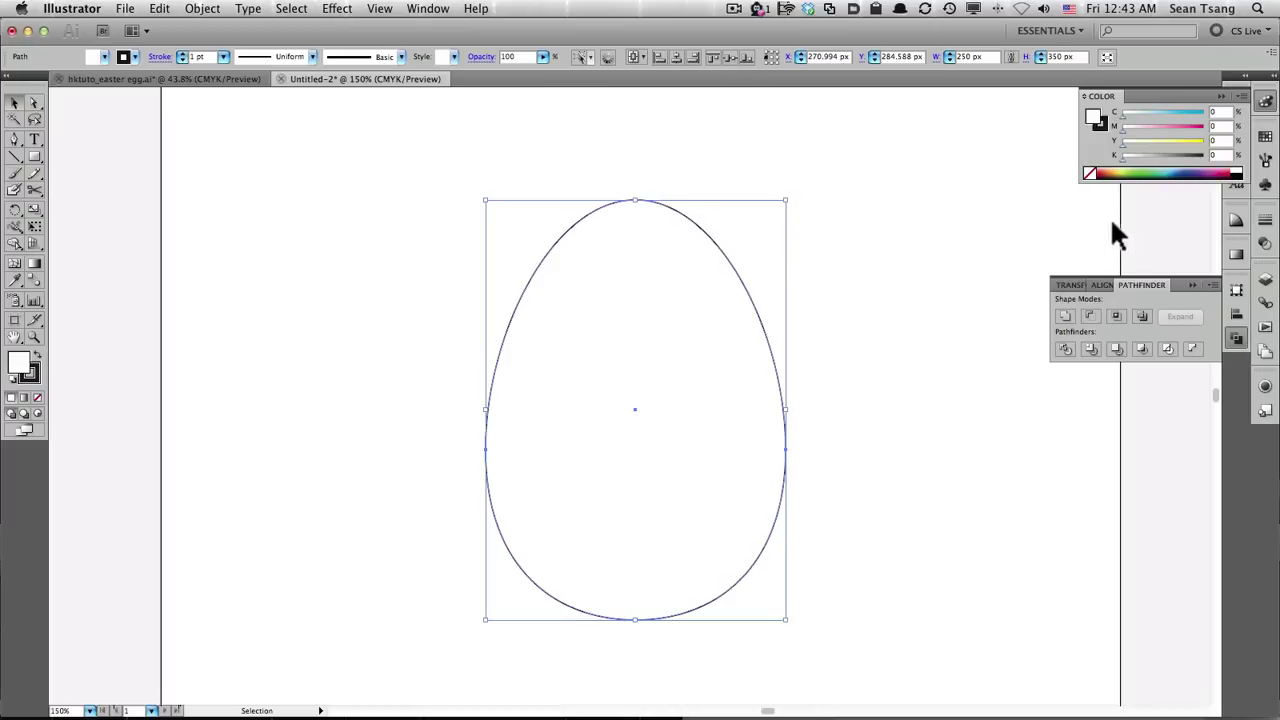
Remove the egg's outline stroke in the Appearance panel.
click(1264, 386)
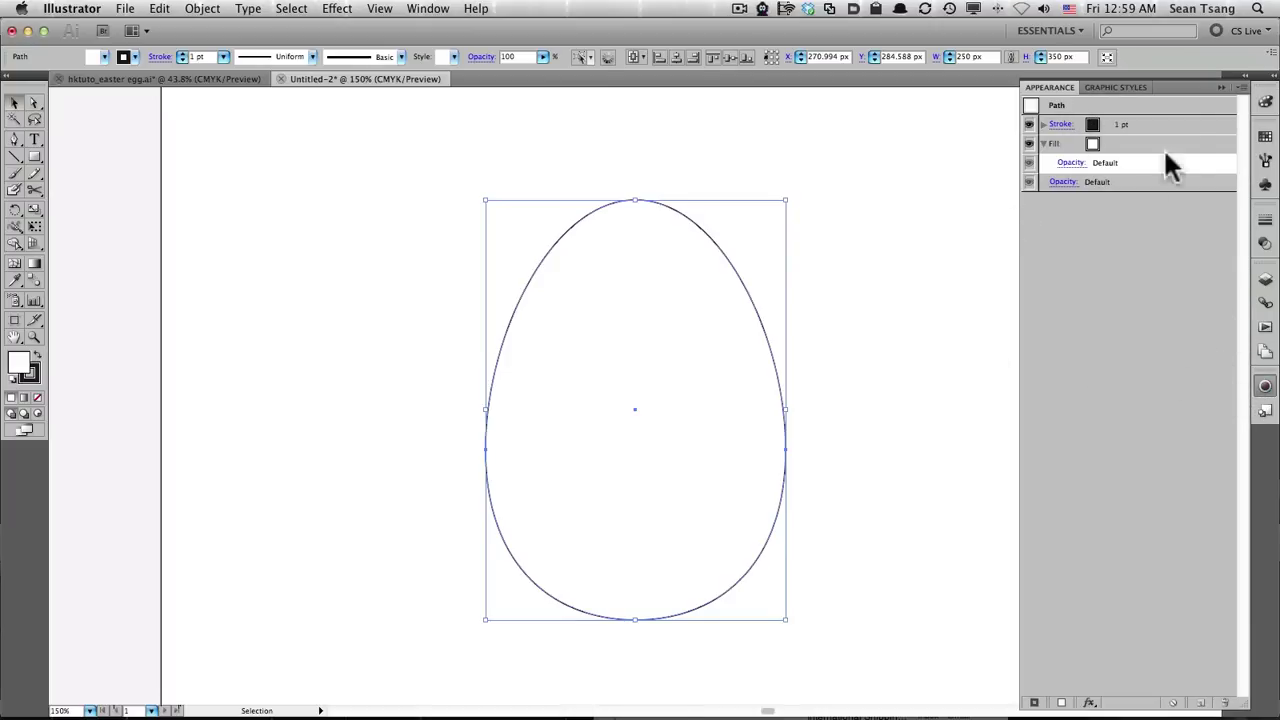
click(1160, 120)
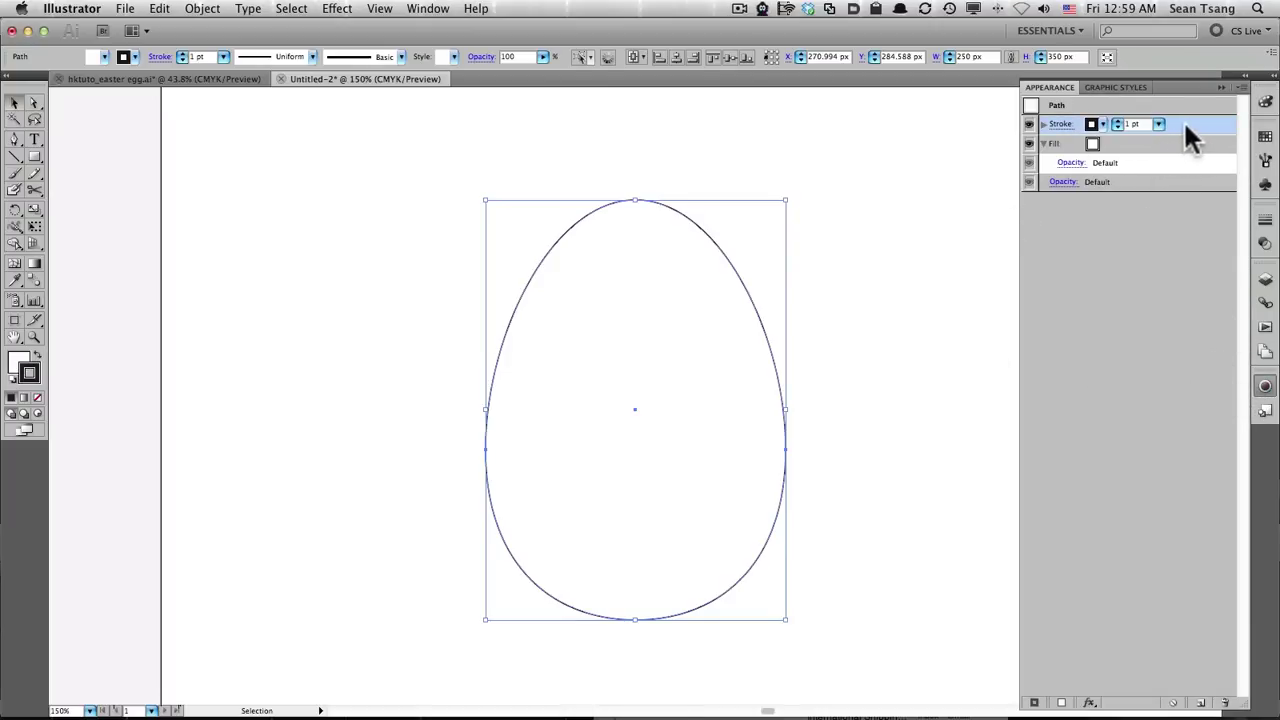
mouse_move(1186, 130)
mouse_down()
mouse_move(1171, 479)
mouse_move(1226, 703)
mouse_up()
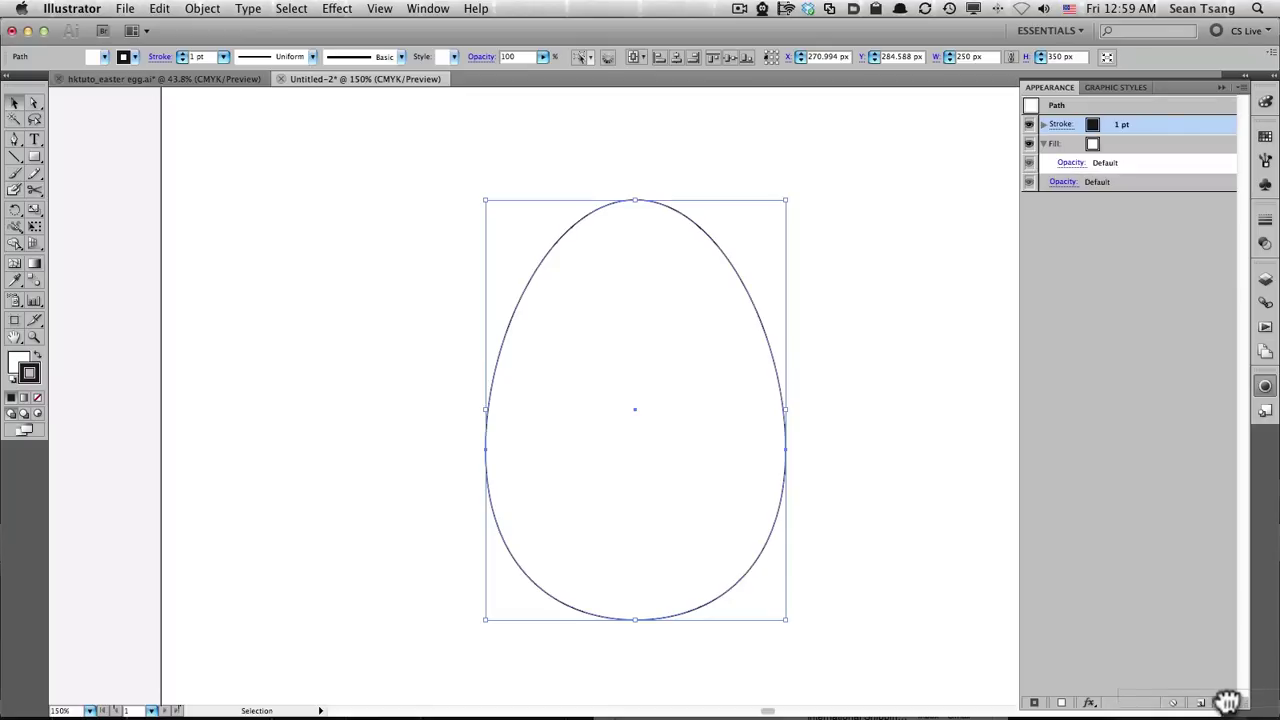
click(1140, 145)
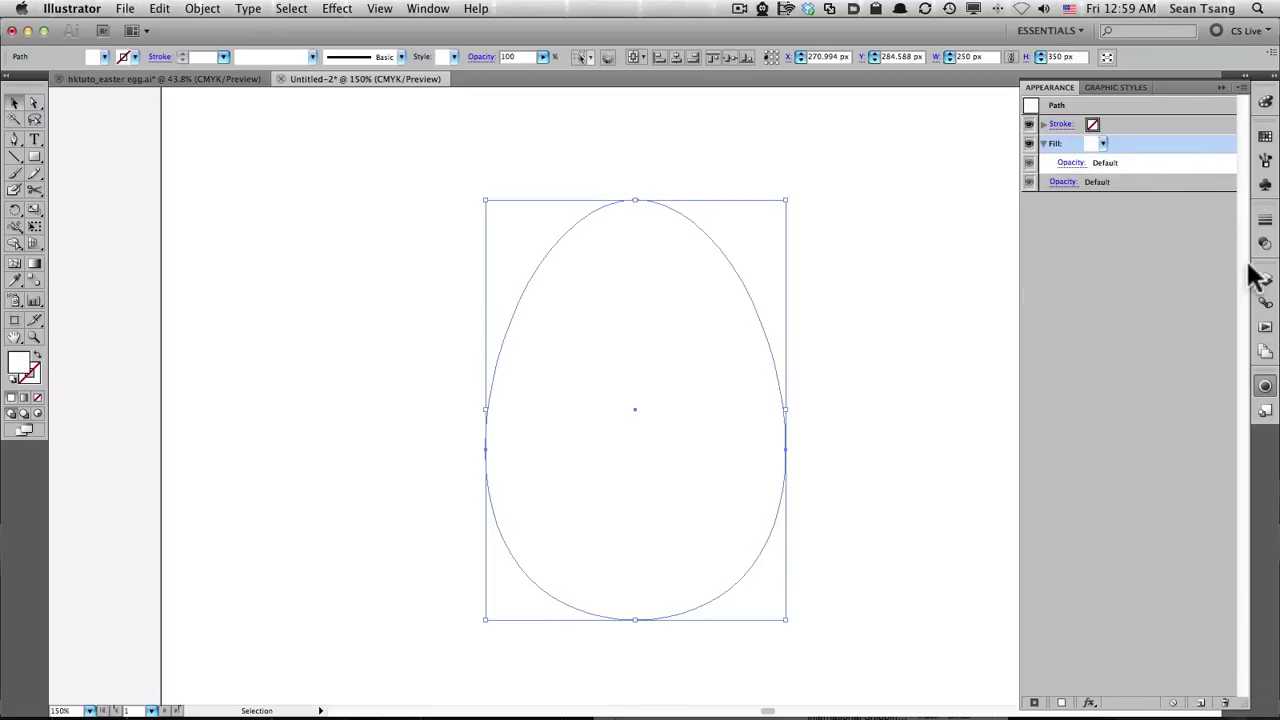
click(1265, 387)
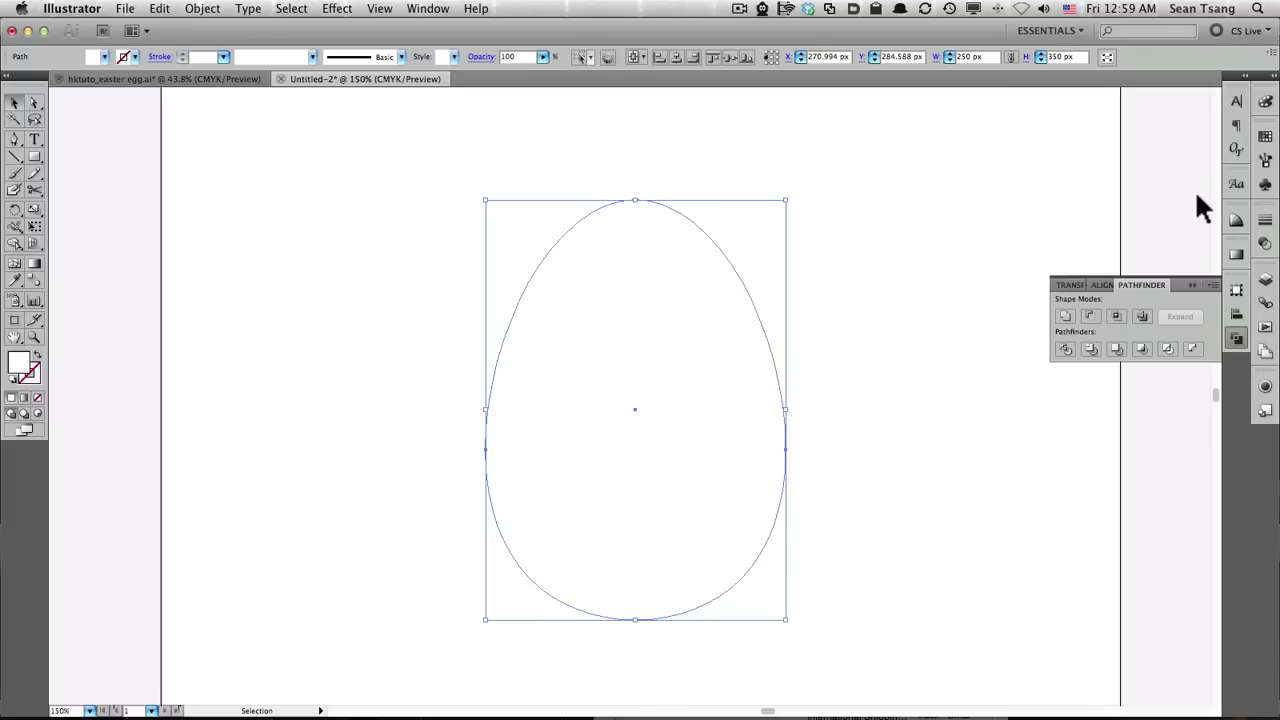
Fill the egg with a radial gradient, light grey outer stop, midpoint pushed outward.
click(1237, 255)
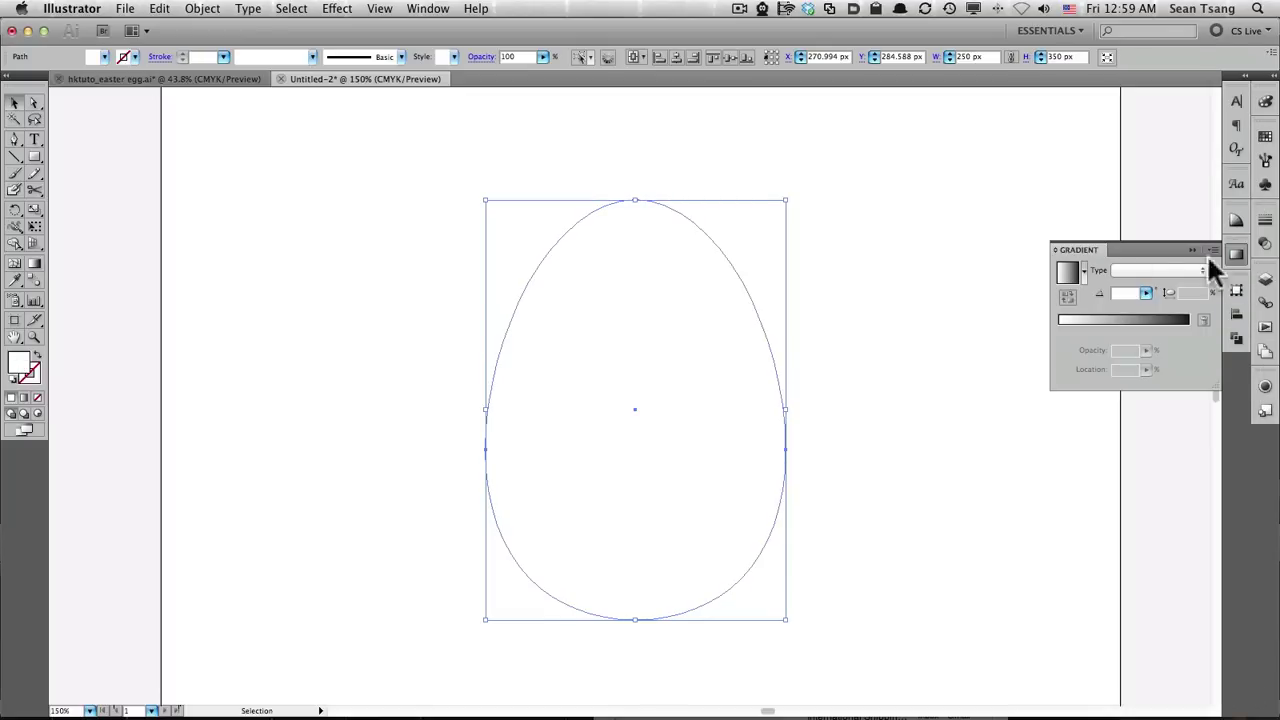
click(1066, 277)
click(1158, 268)
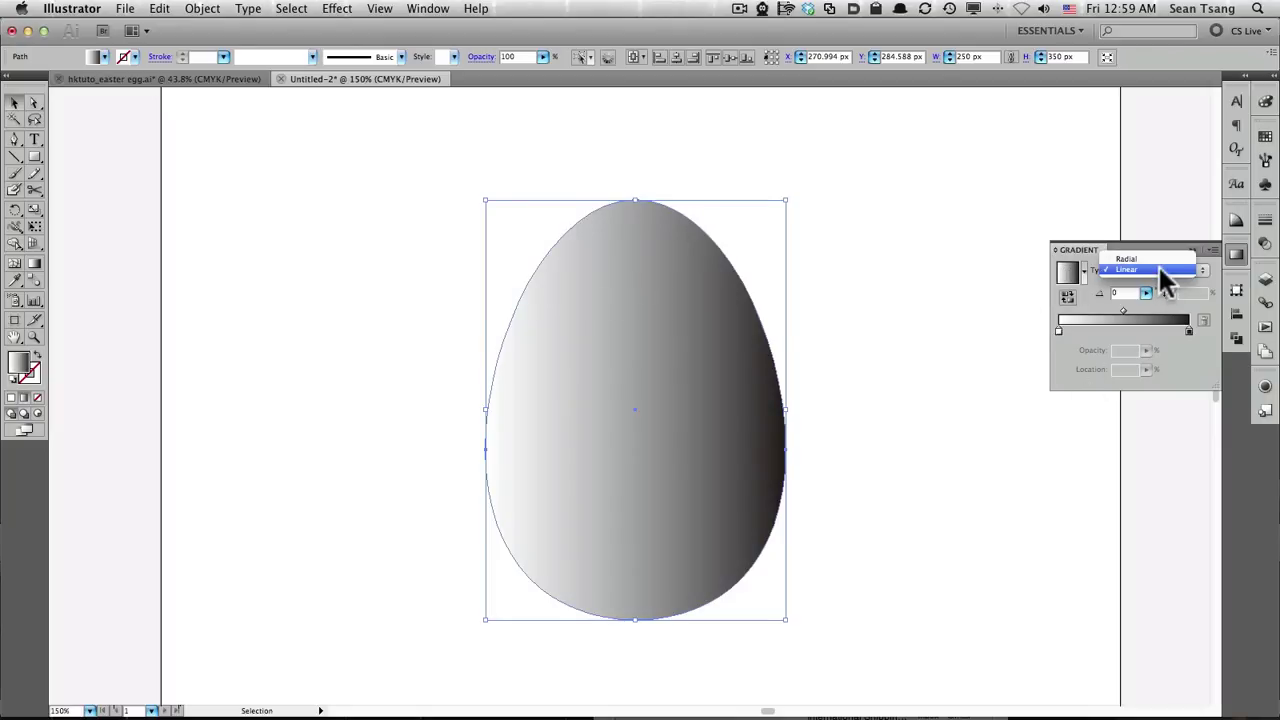
click(1155, 258)
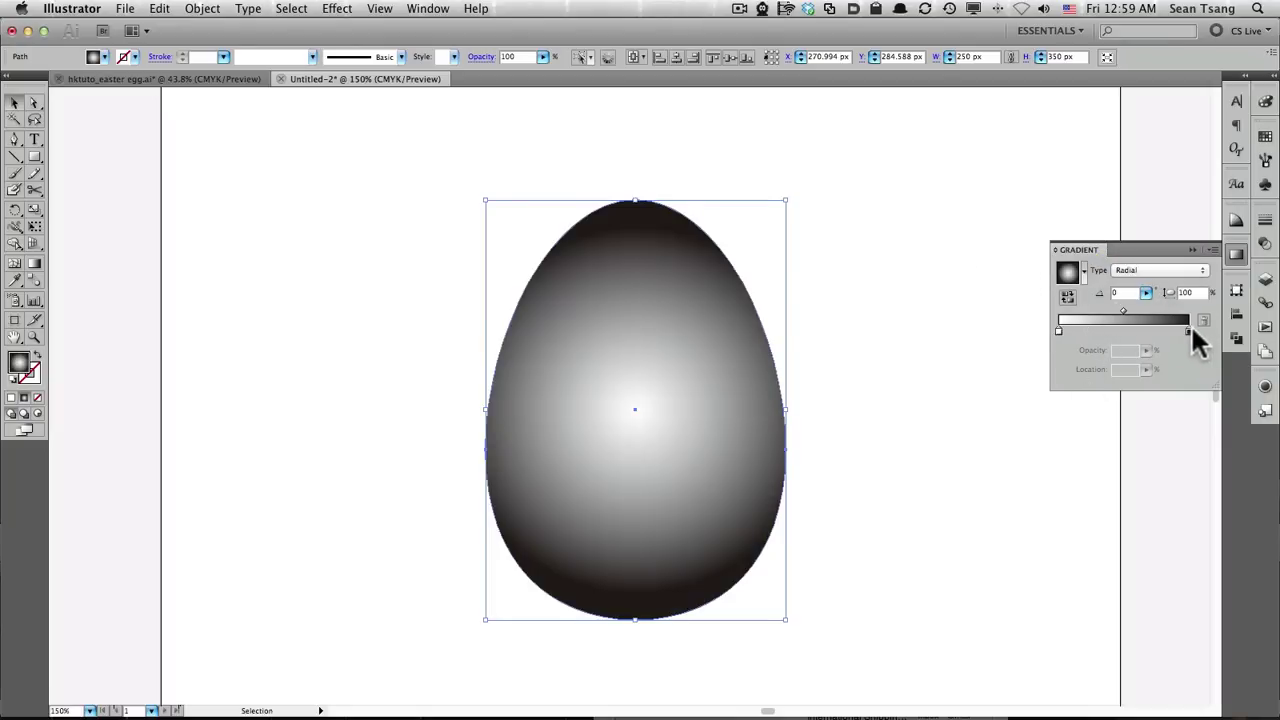
click(1189, 330)
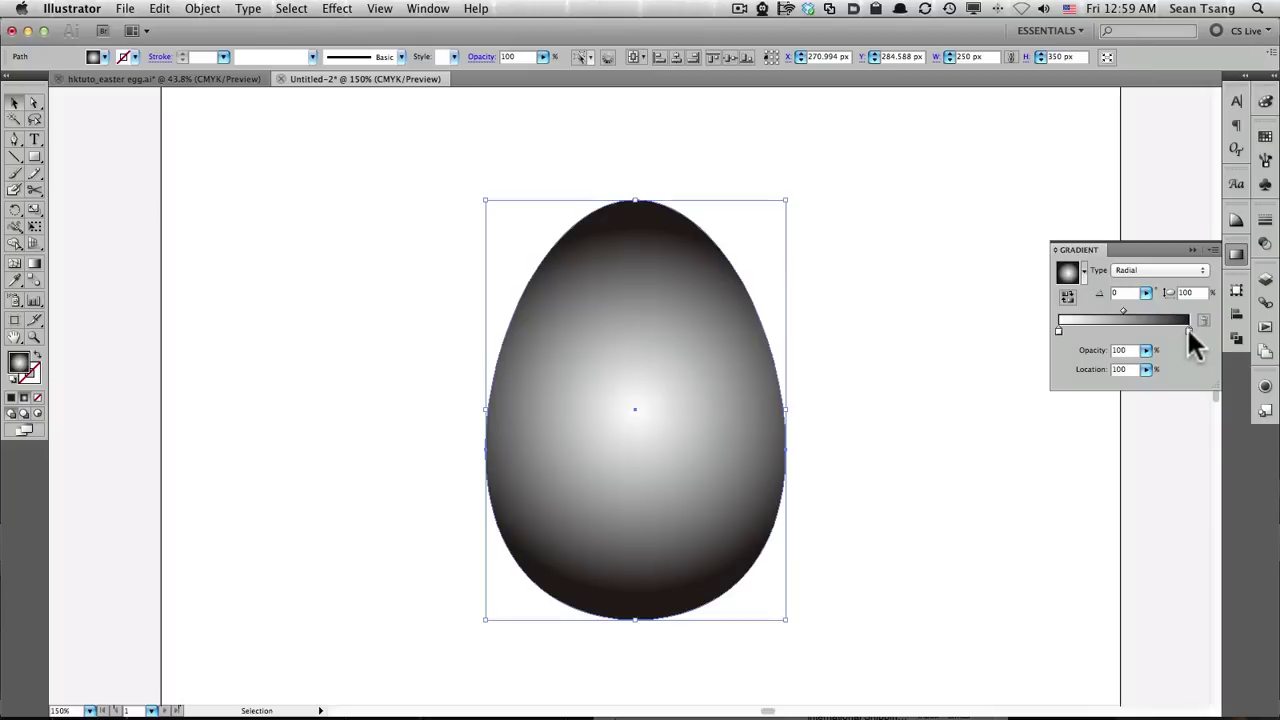
double_click(1187, 327)
drag(1213, 367, 1151, 367)
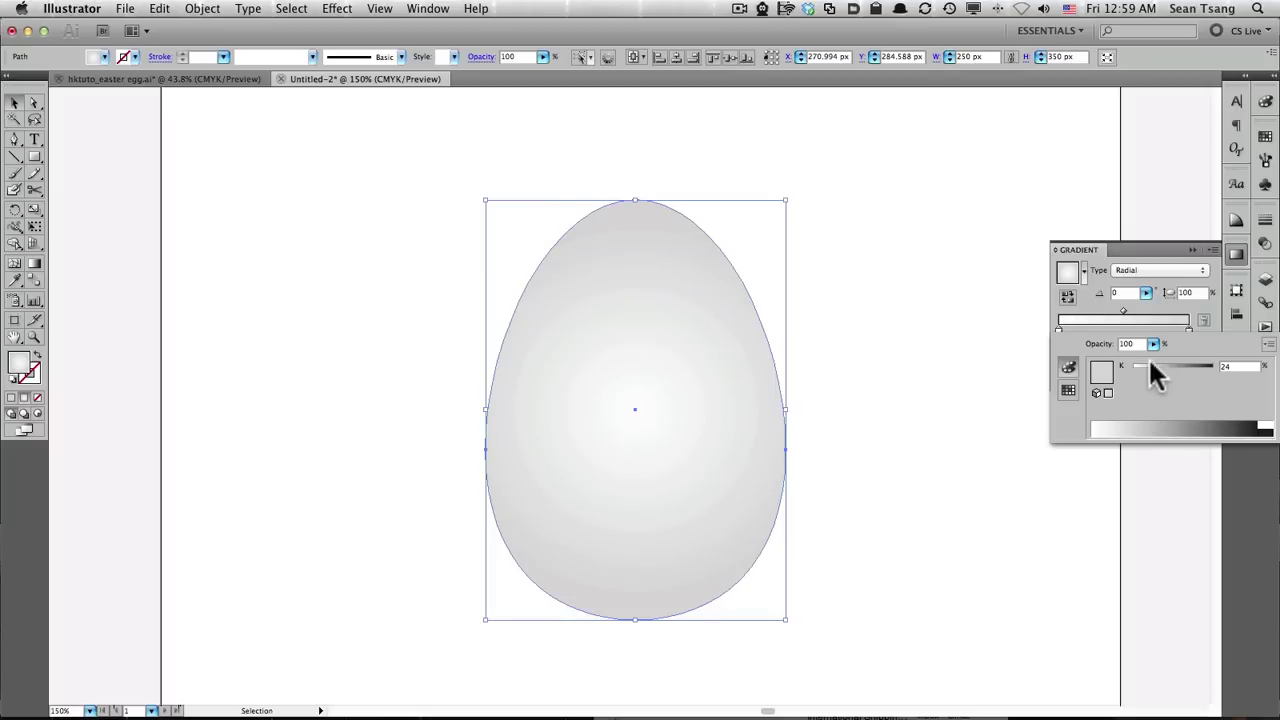
click(1127, 309)
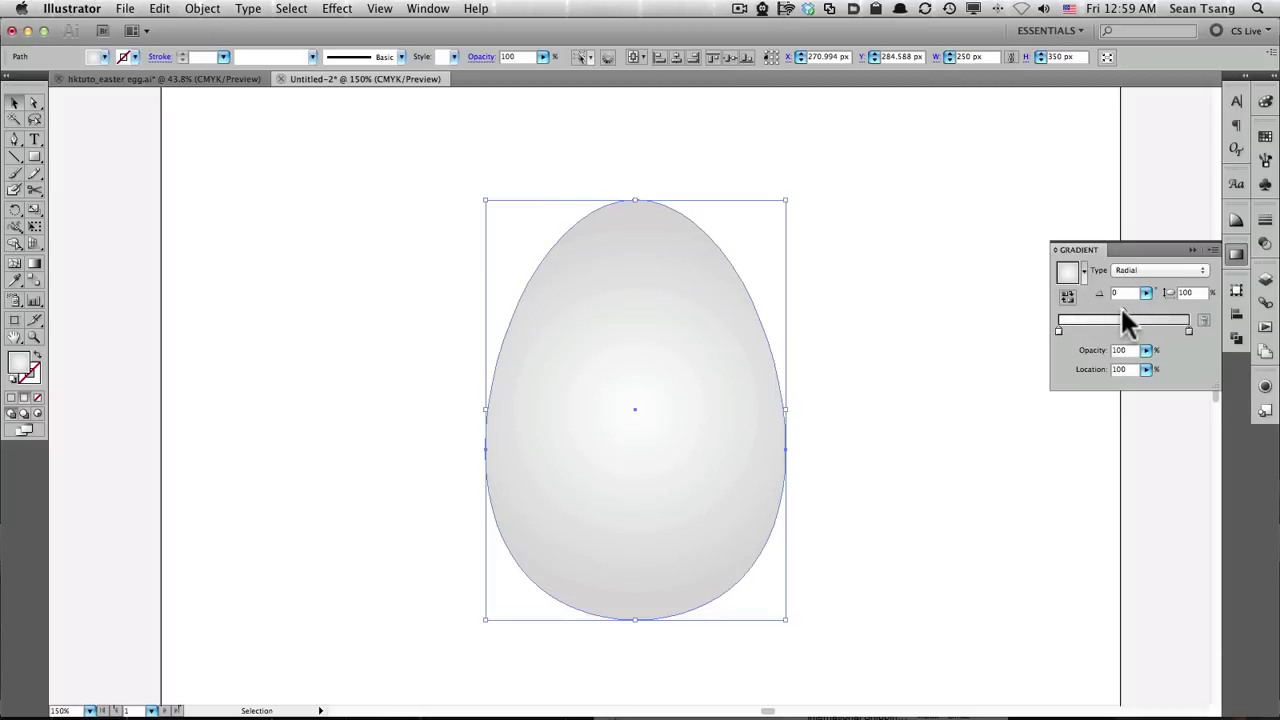
drag(1122, 310, 1154, 310)
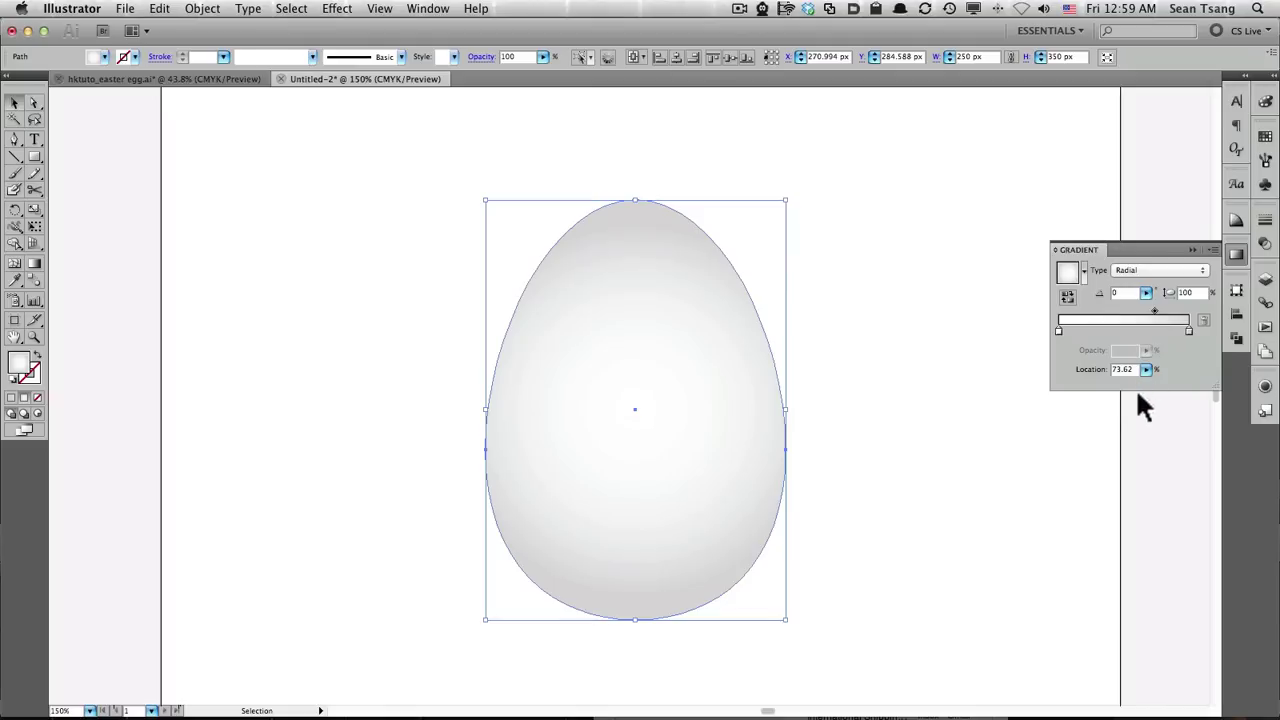
Reshape the radial gradient into a tall ellipse at 90° with about 70.82% aspect ratio.
key(g)
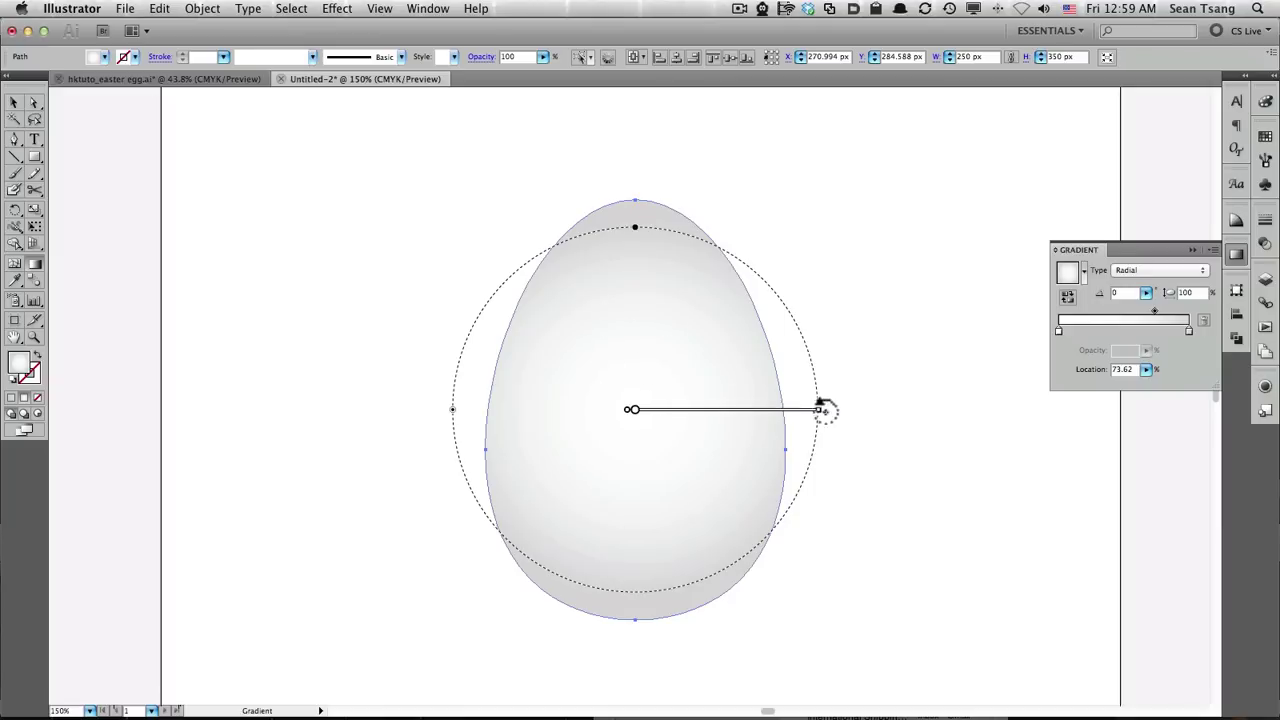
drag(819, 410, 959, 410)
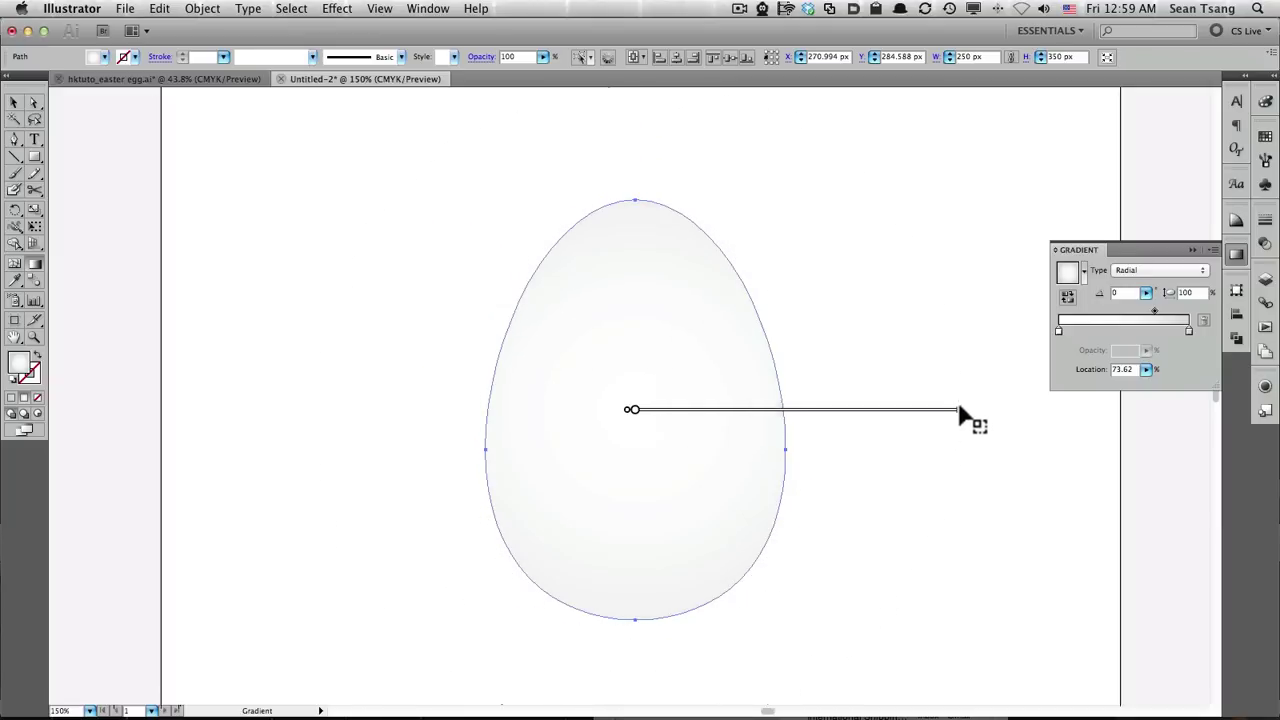
ctrl+alt+click(691, 400)
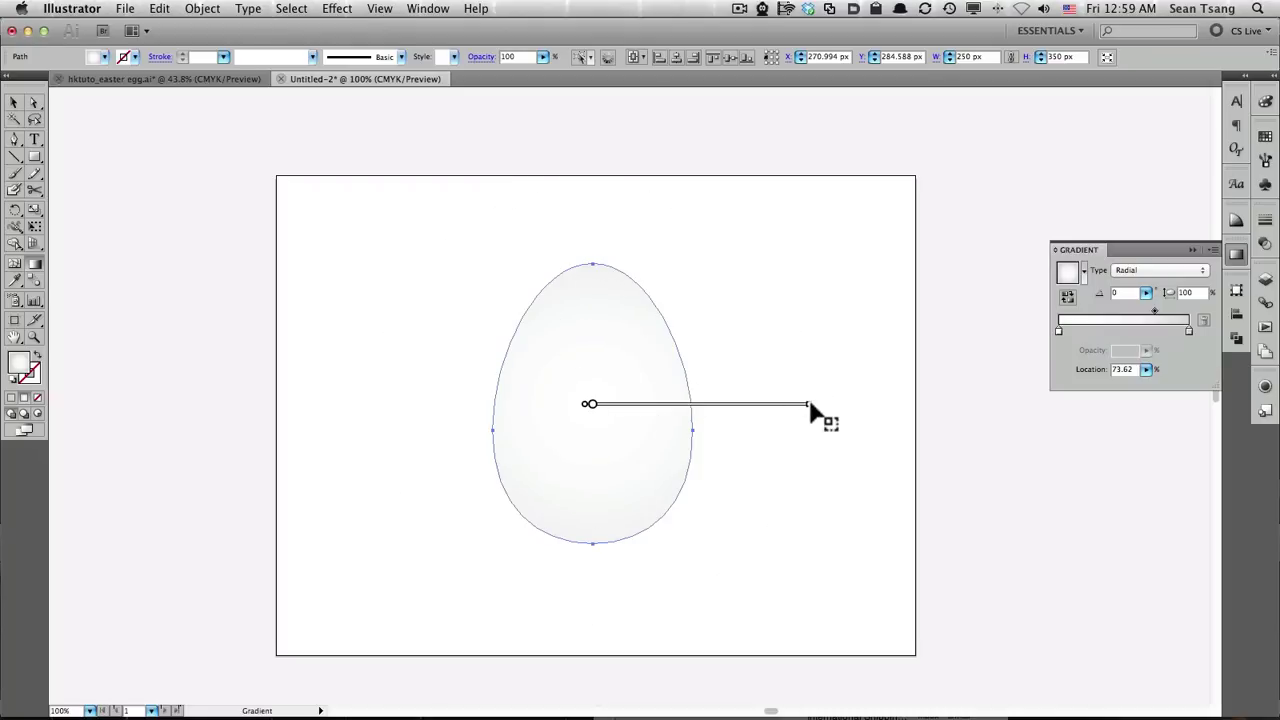
drag(594, 188, 591, 242)
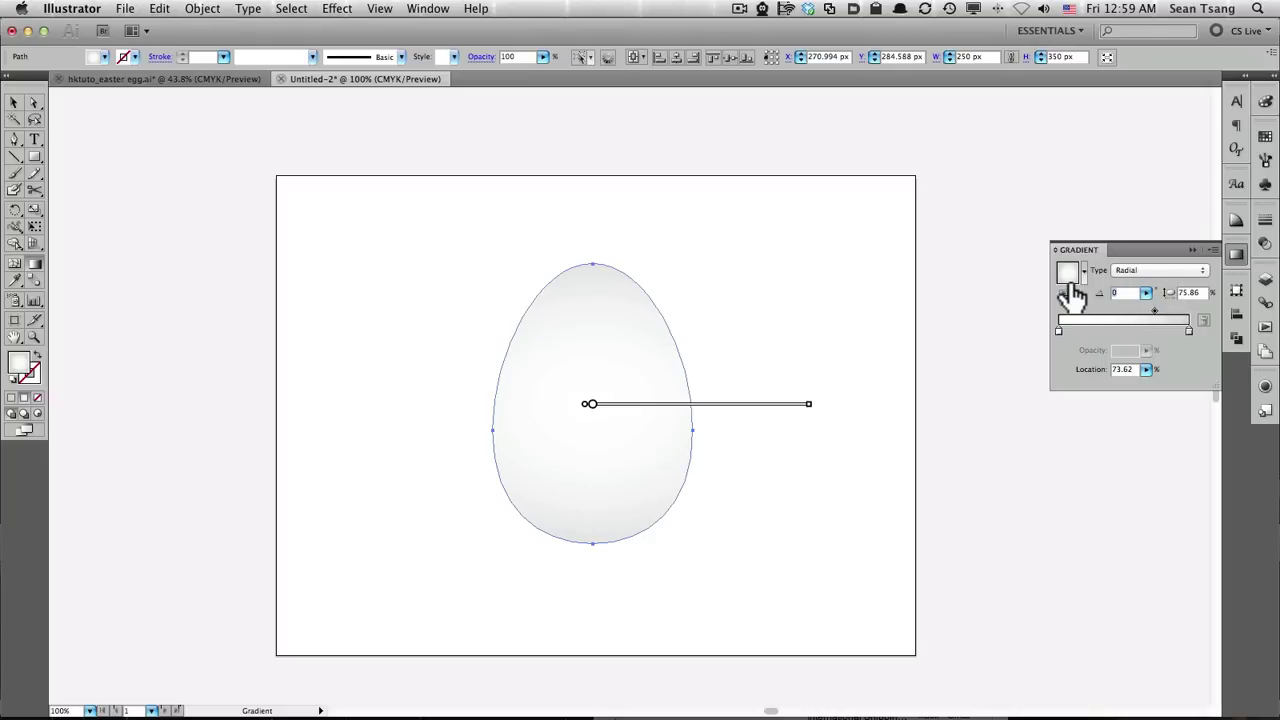
key(Tab)
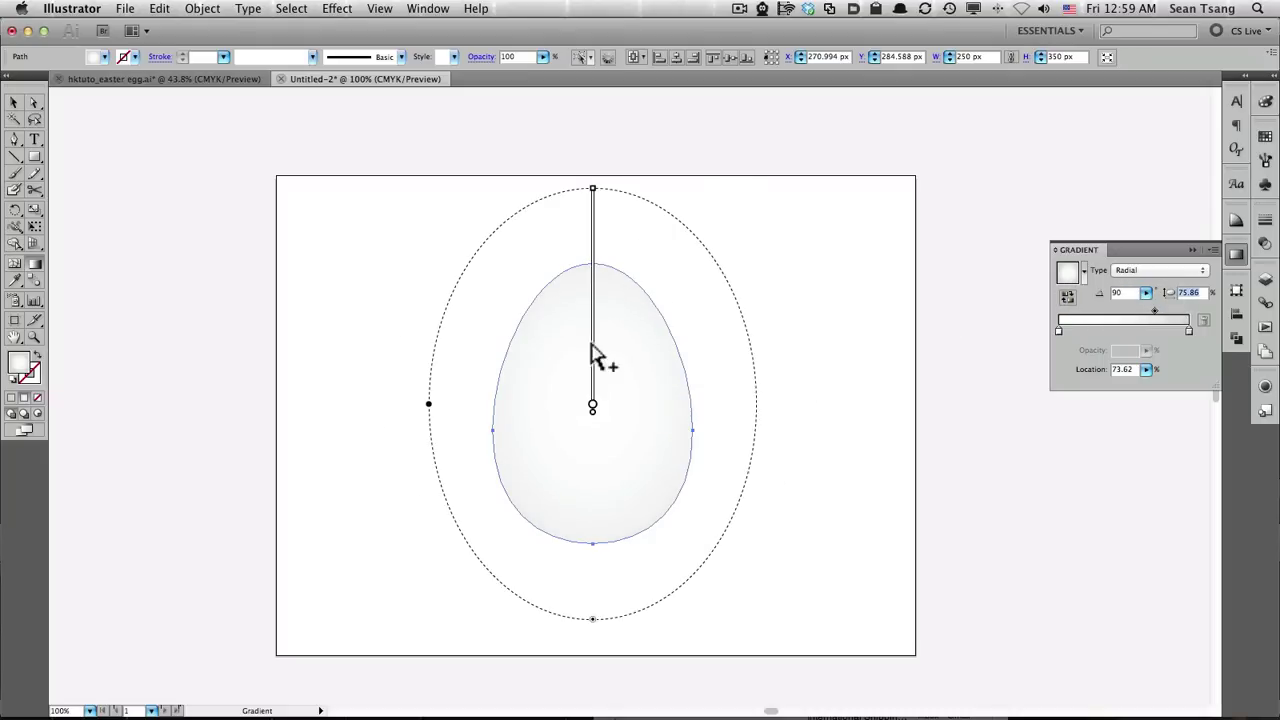
mouse_move(592, 300)
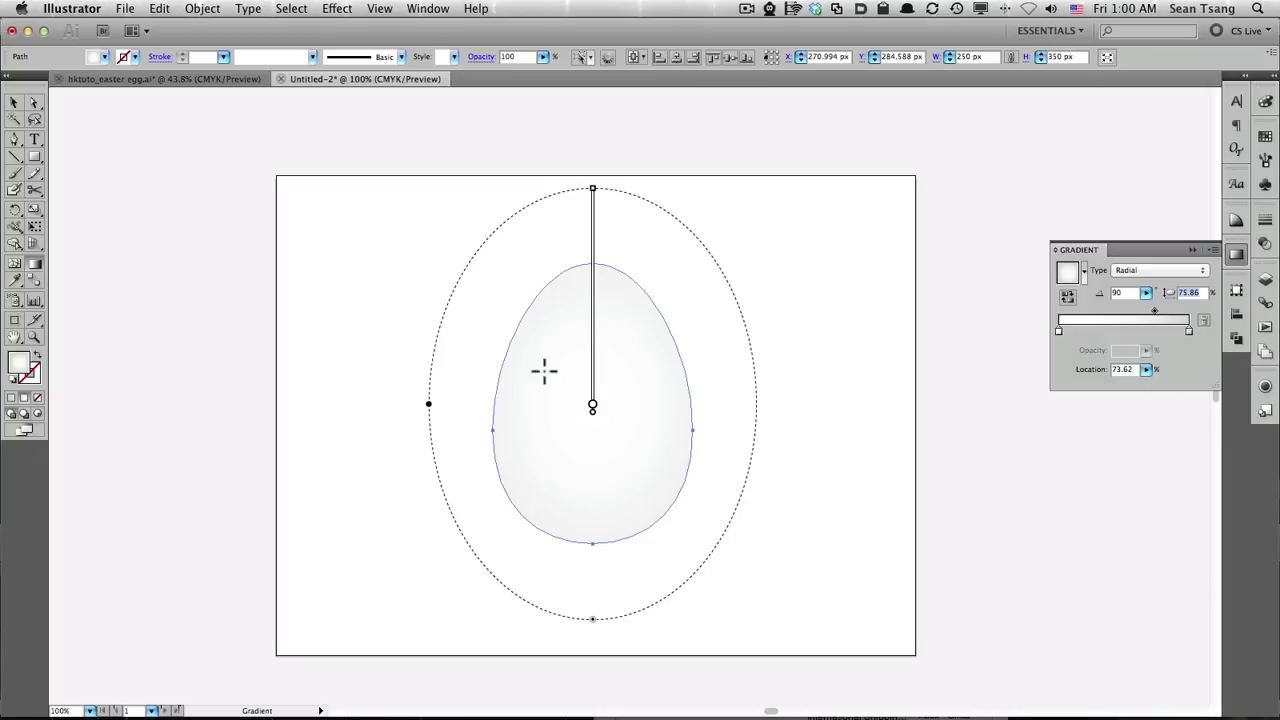
drag(429, 405, 440, 405)
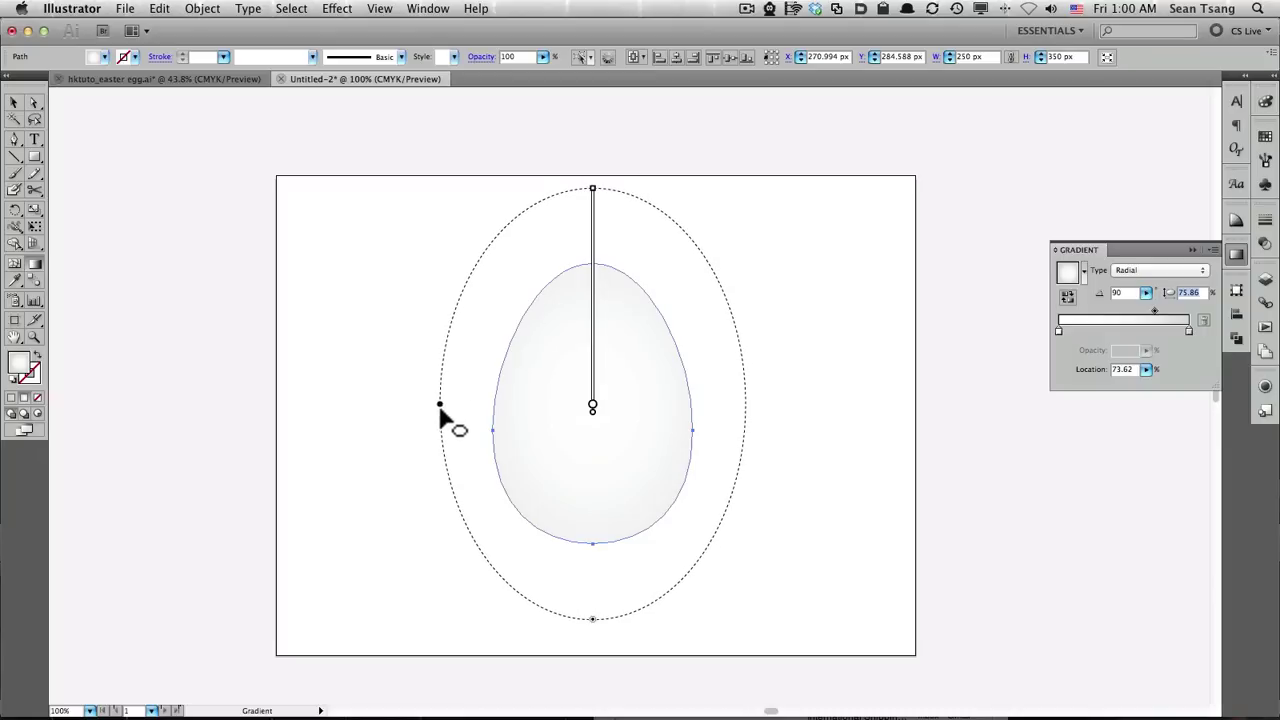
key(v)
click(722, 293)
click(643, 345)
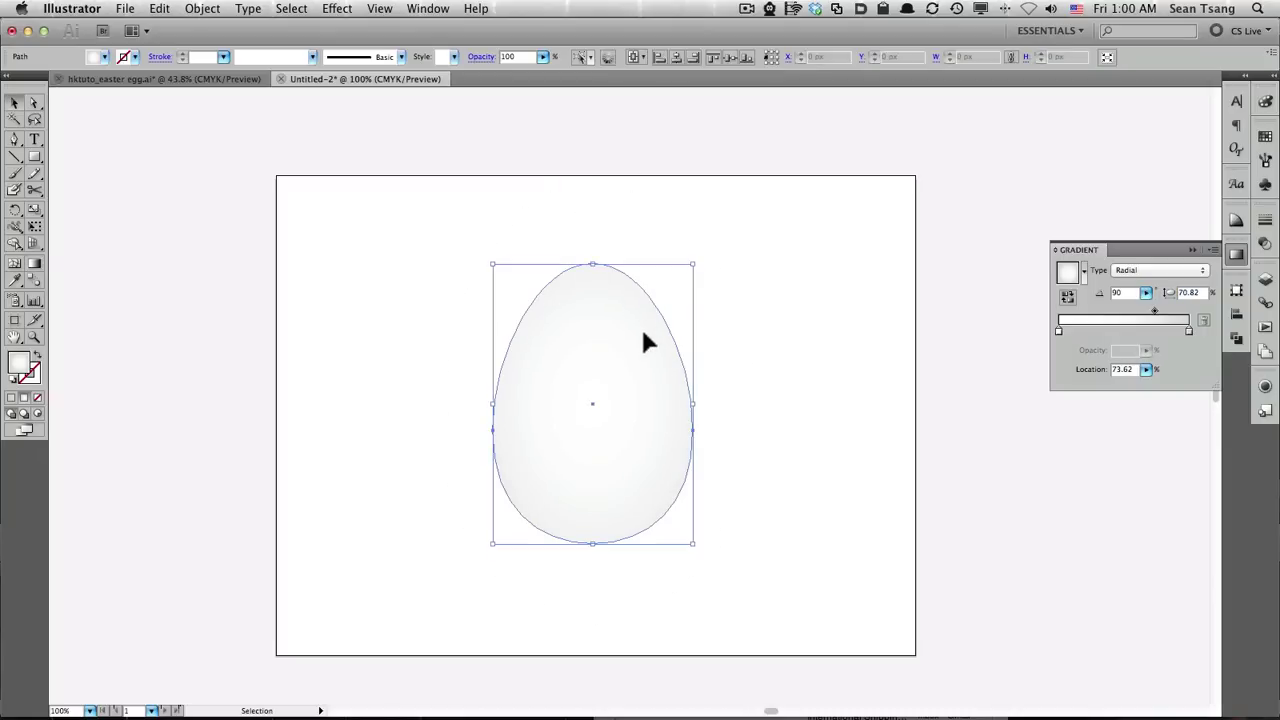
Set the egg fill's blend mode to Multiply.
click(1265, 386)
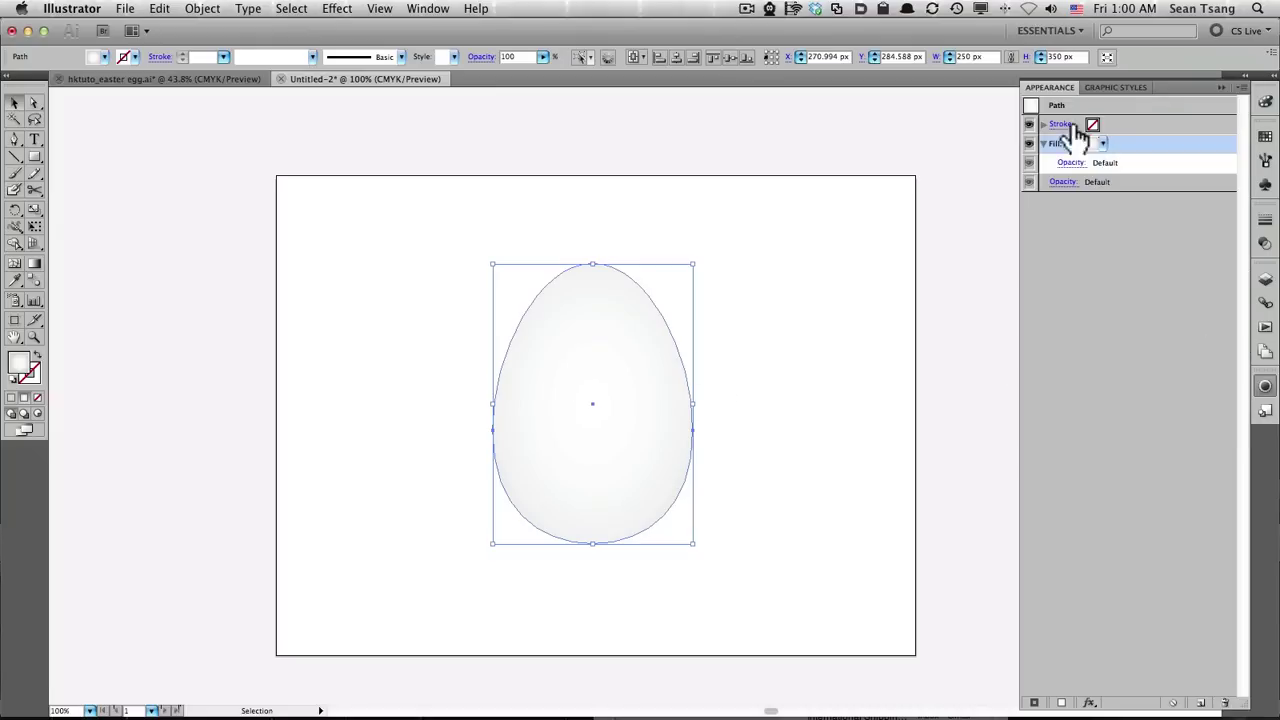
click(1068, 163)
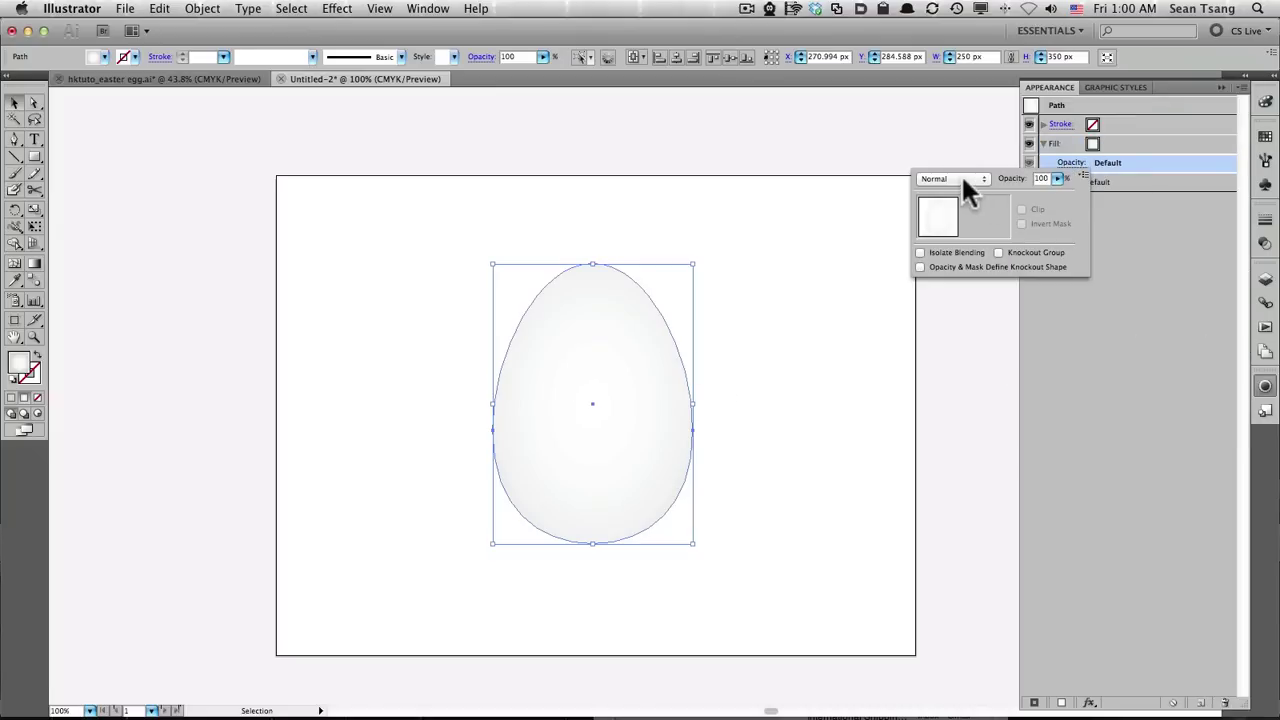
click(960, 178)
click(950, 208)
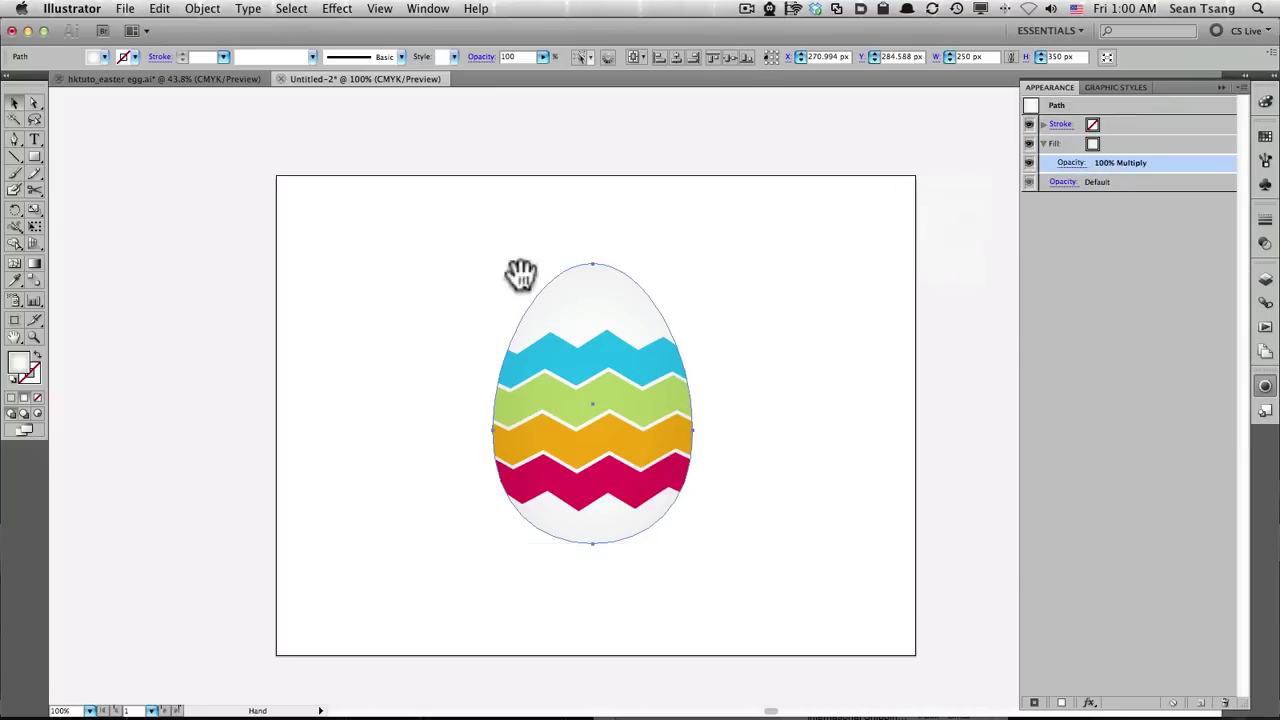
drag(522, 250, 837, 580)
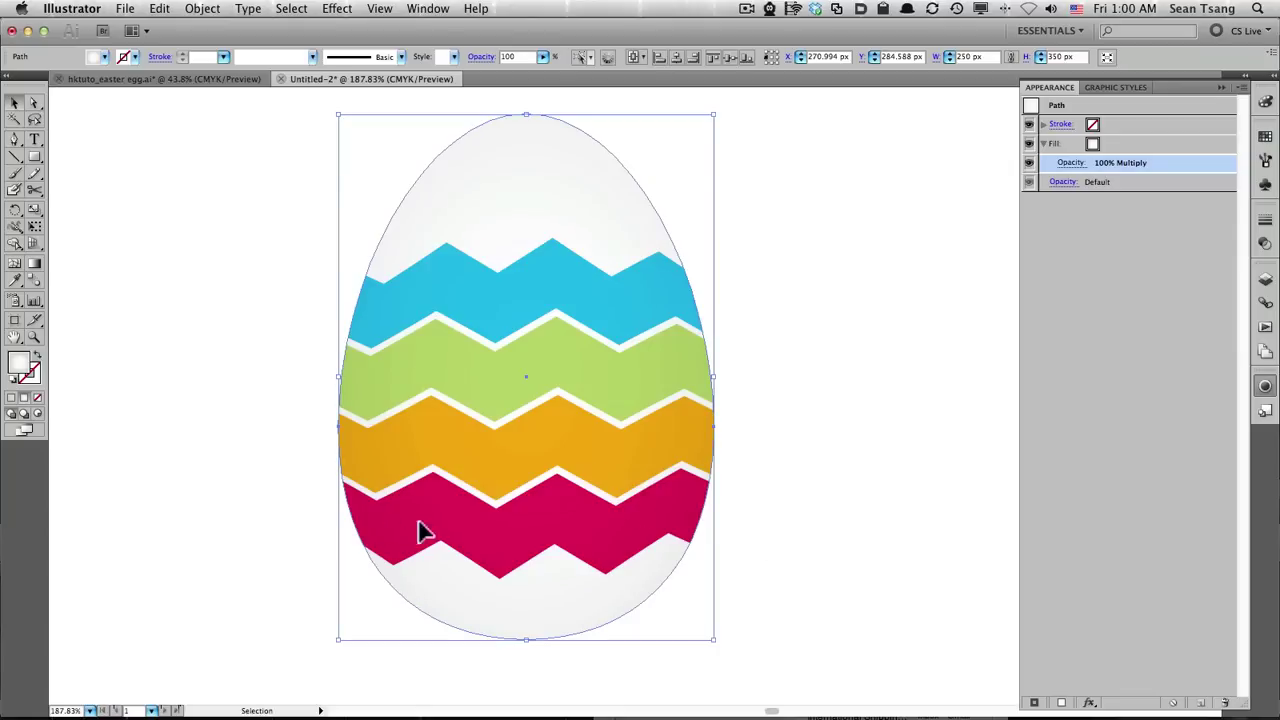
Darken the outer gradient stop to about 42% K and move the midpoint to 82.82%.
click(1263, 388)
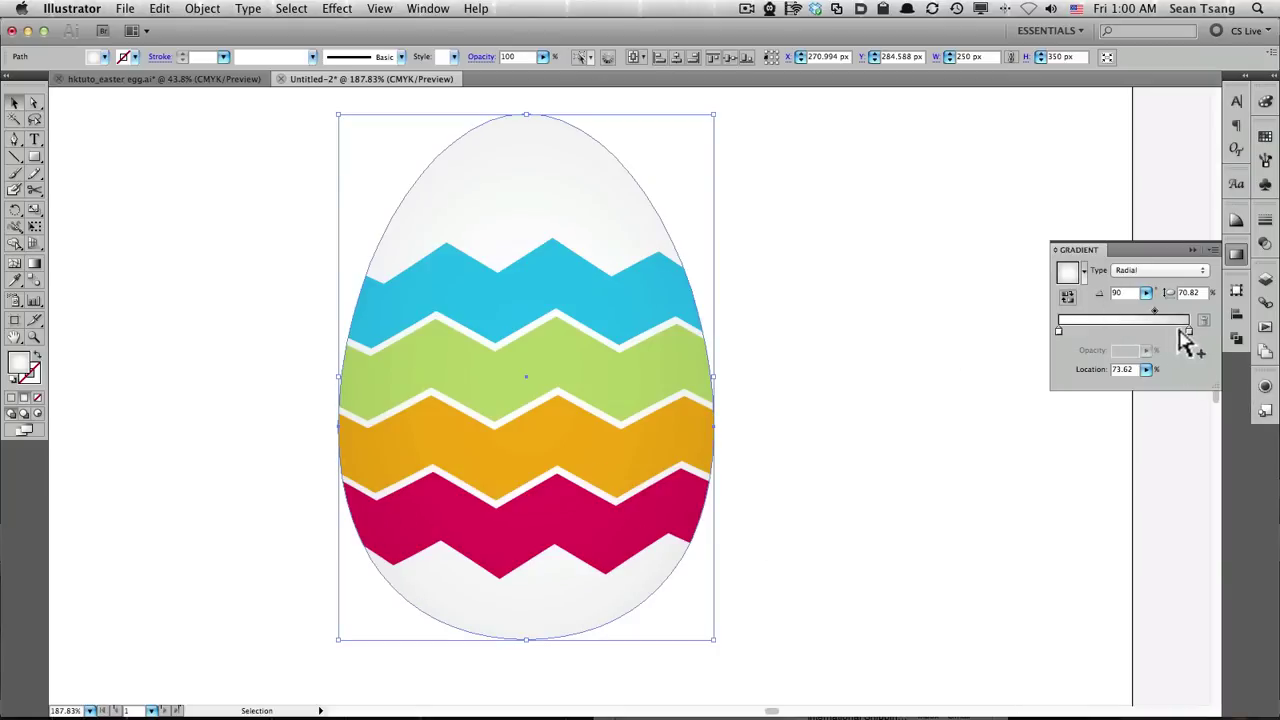
double_click(1187, 329)
drag(1156, 369, 1165, 372)
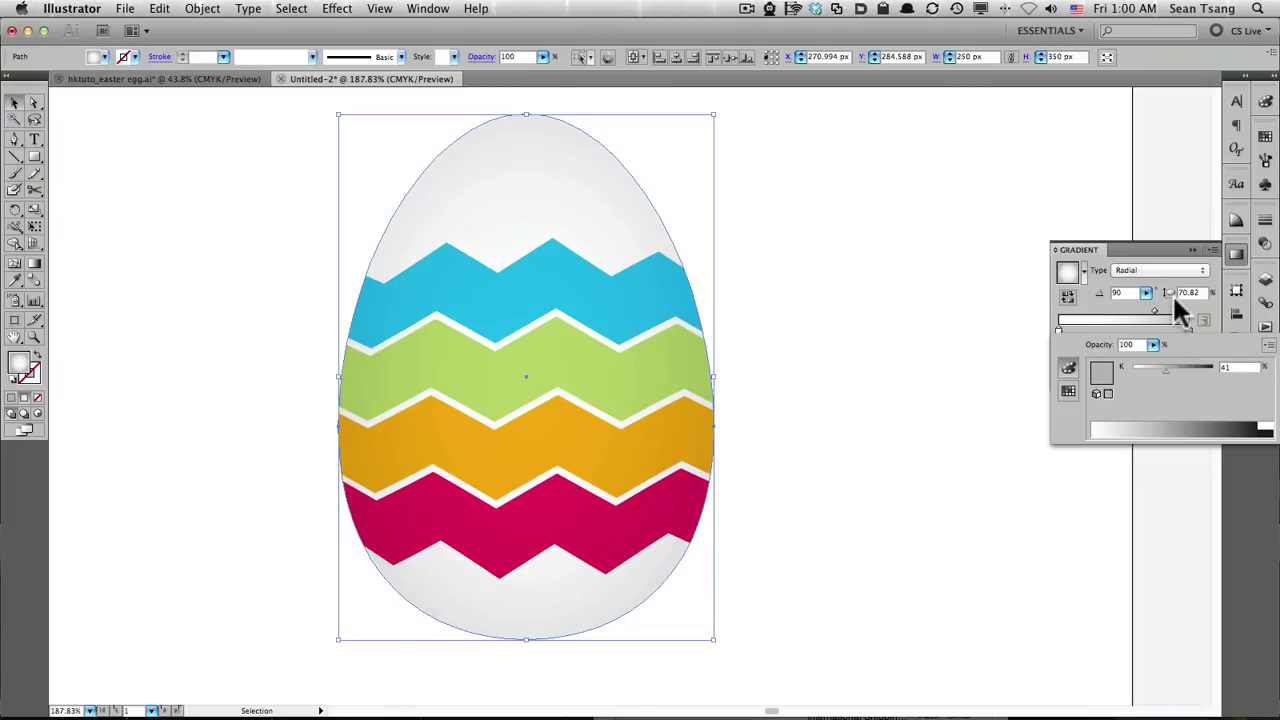
drag(1153, 307, 1162, 307)
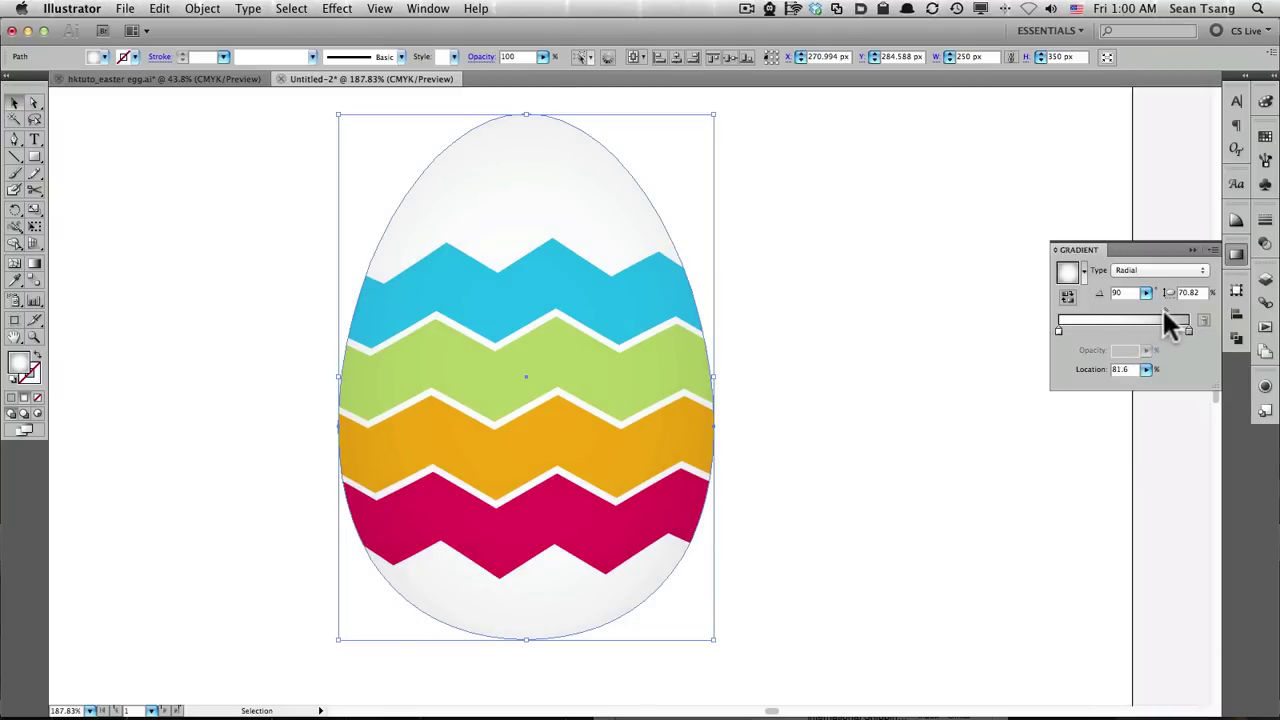
click(1265, 386)
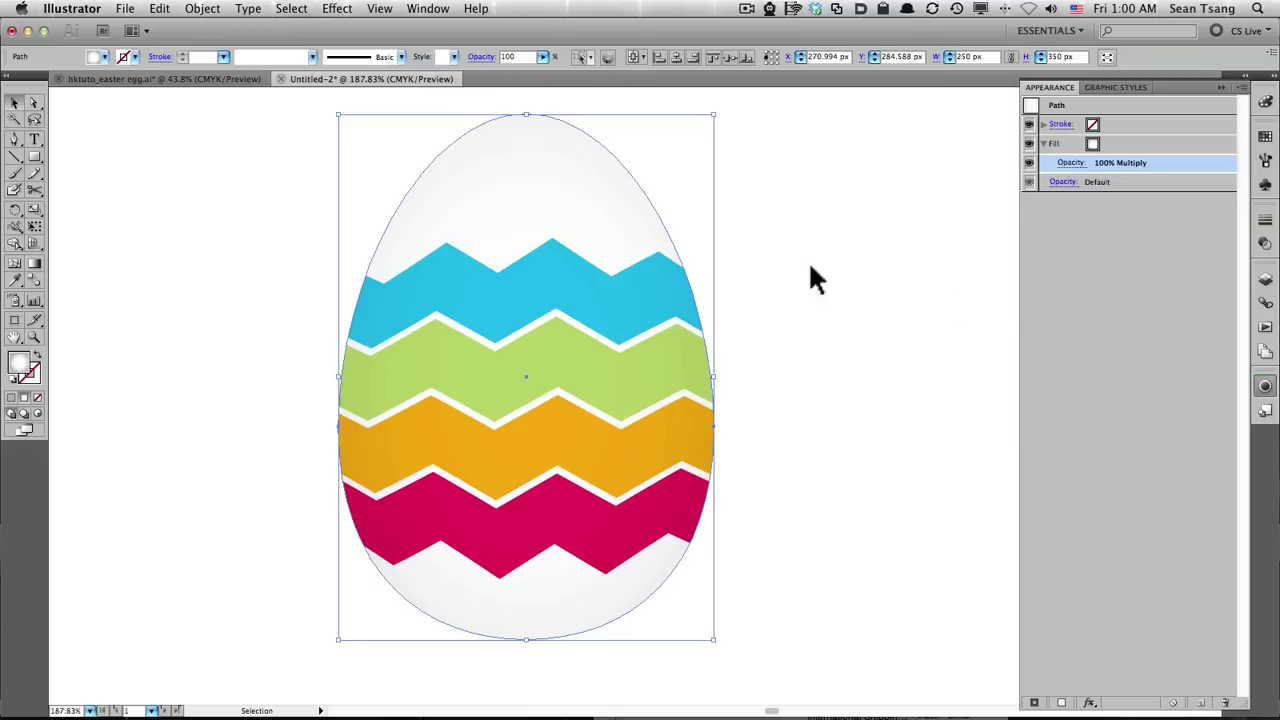
click(1127, 146)
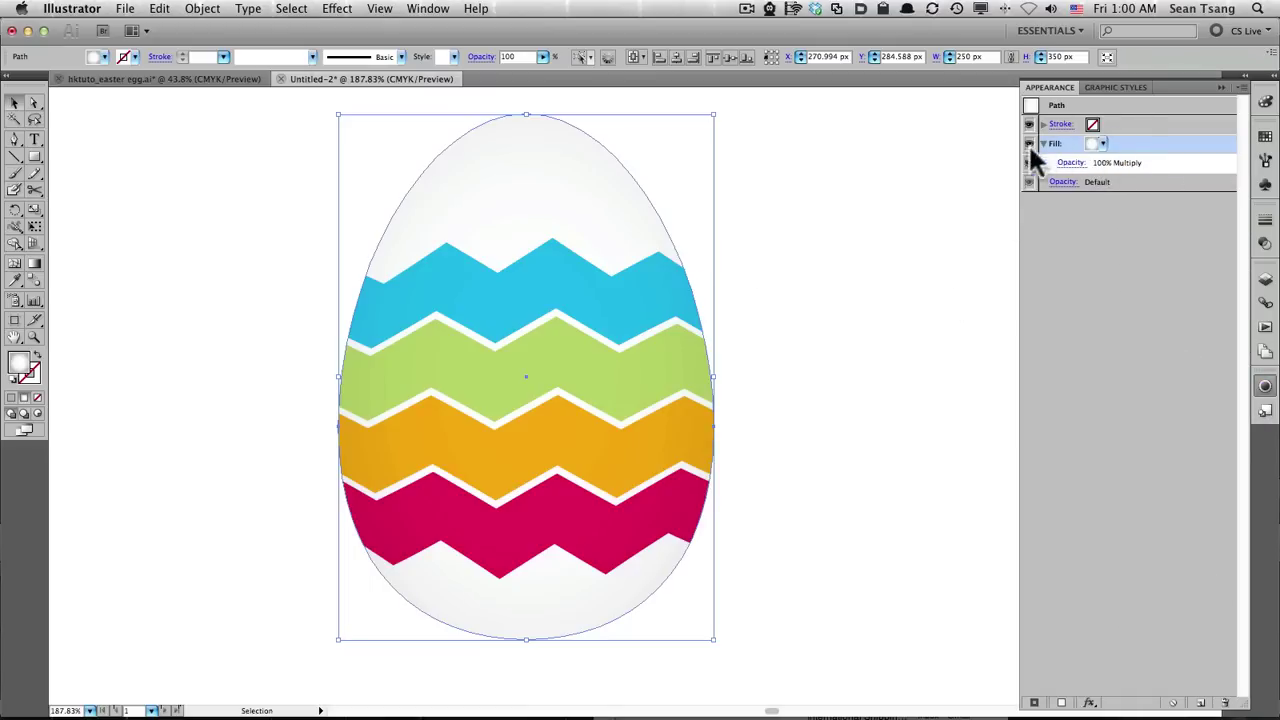
Add a Screen Inner Glow at 75% opacity to the egg's fill, with blur set to 10 px.
click(1088, 703)
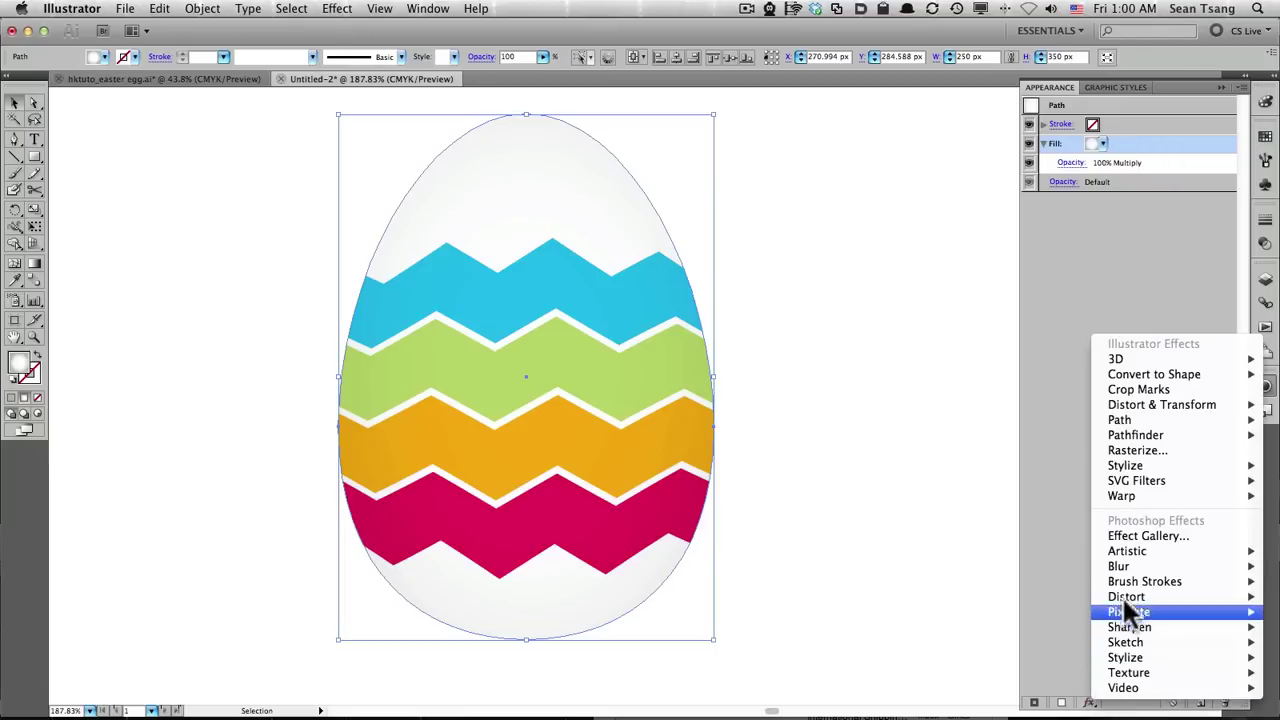
mouse_move(1125, 465)
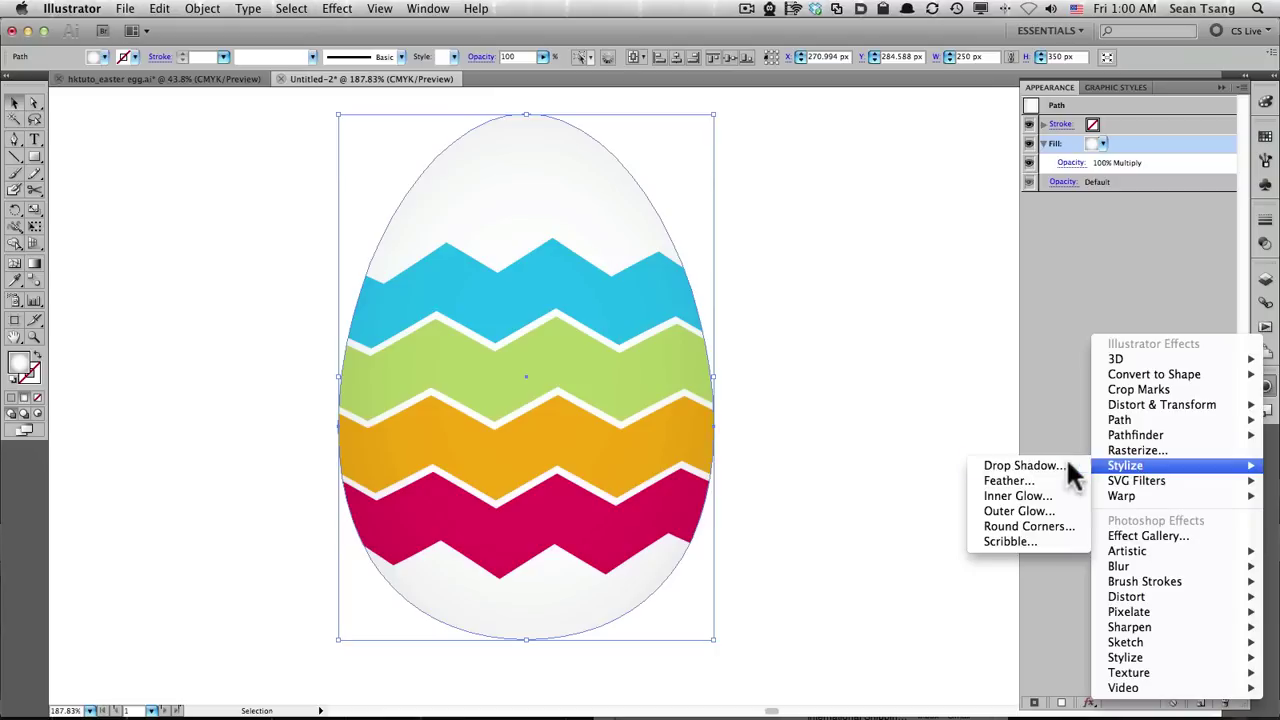
click(1012, 495)
drag(660, 195, 932, 150)
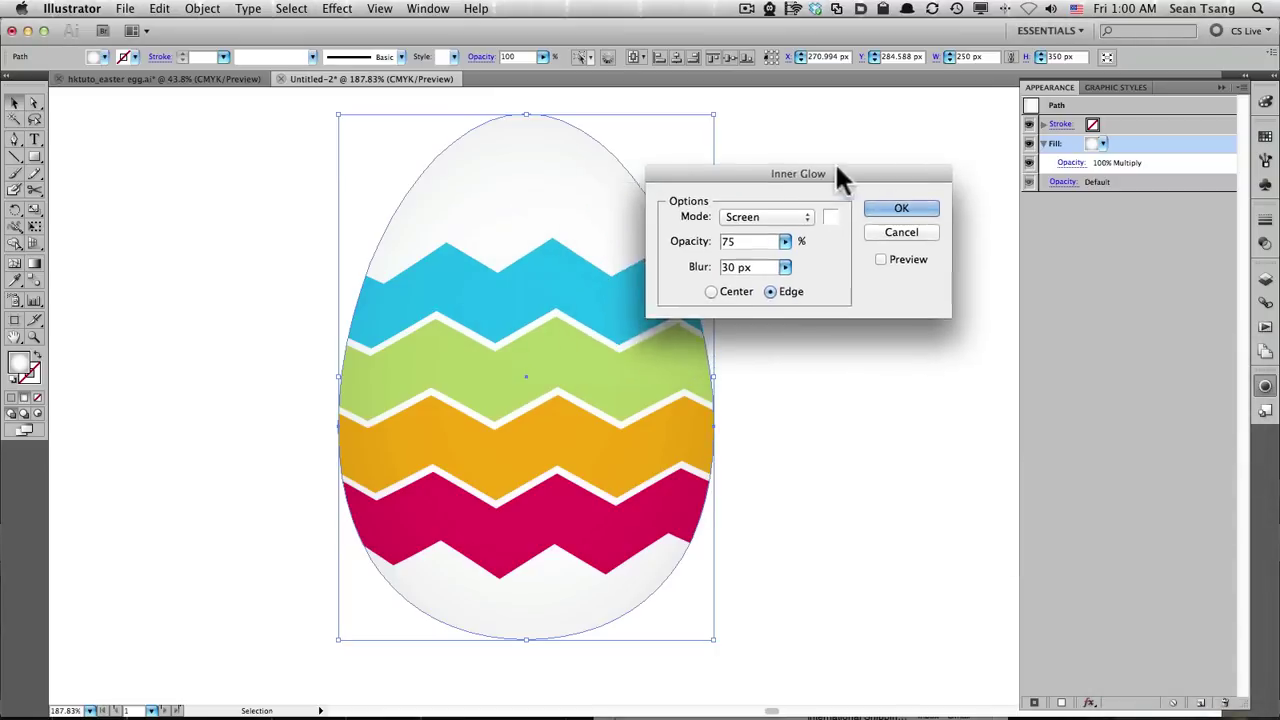
click(989, 226)
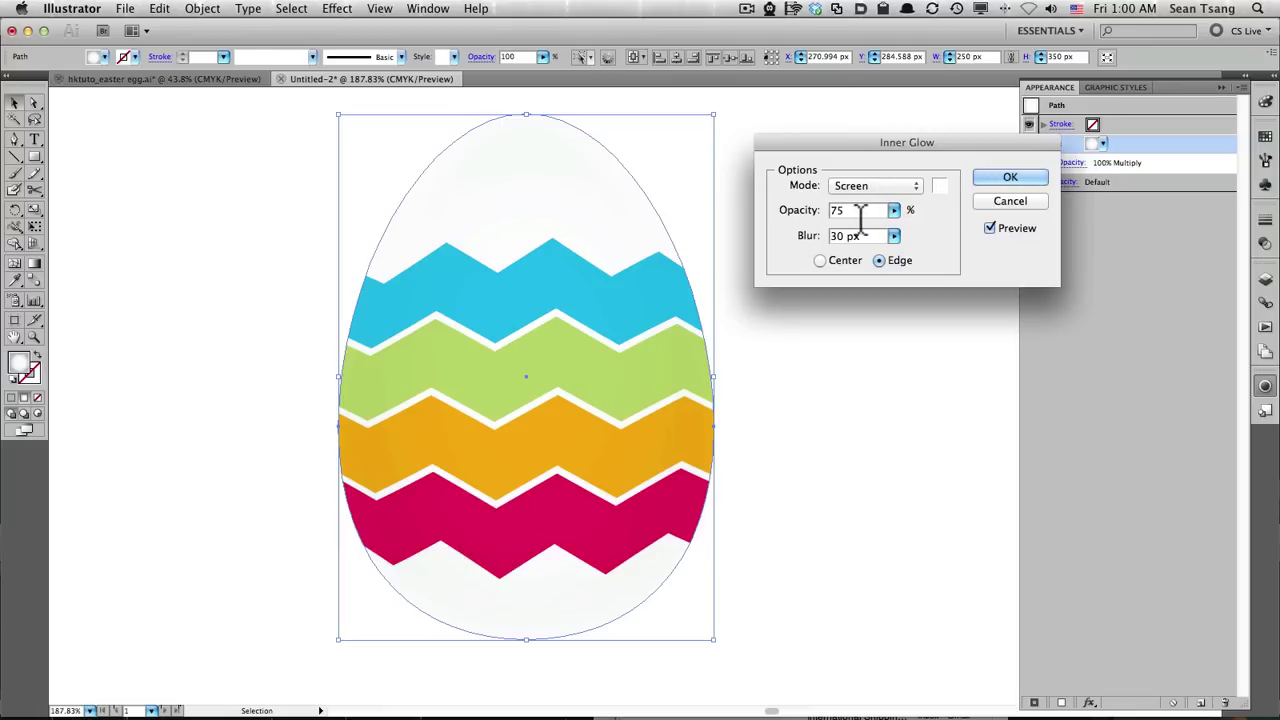
drag(830, 236, 878, 240)
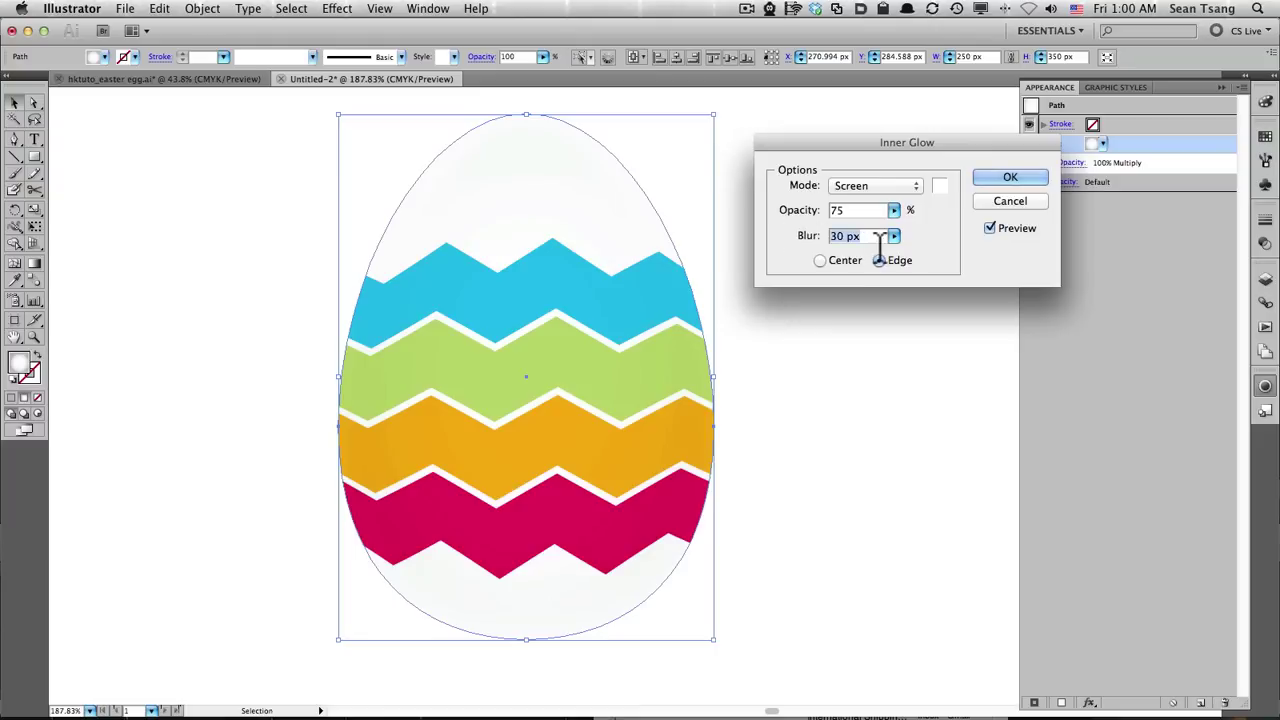
text(10)
key(Return)
click(791, 228)
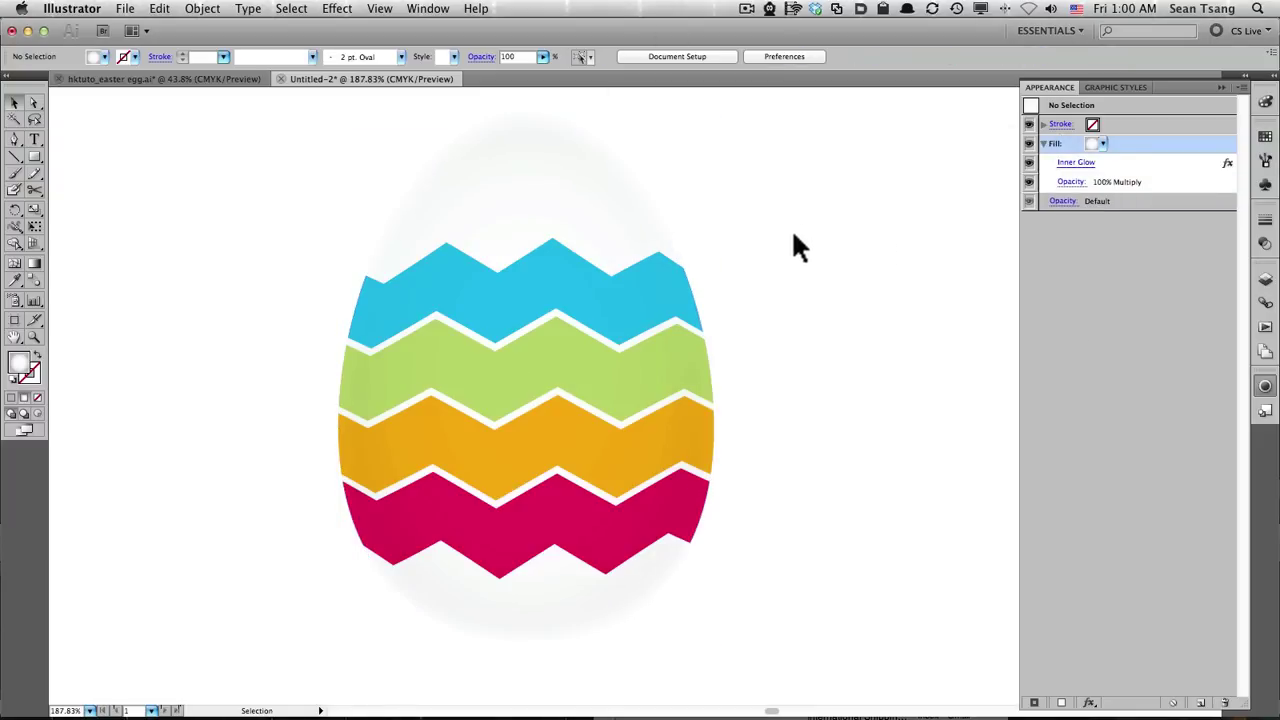
alt+click(600, 438)
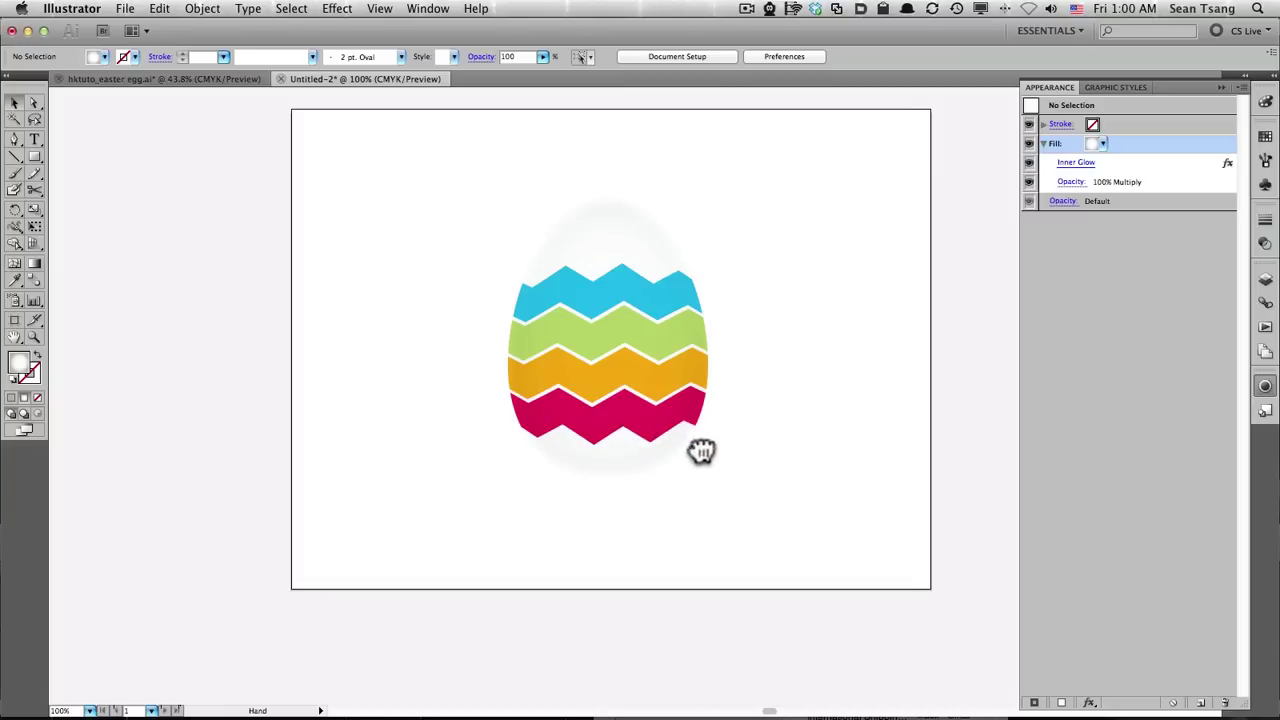
Select the egg and move its gradient midpoint inward to 61.96%.
drag(444, 182, 826, 544)
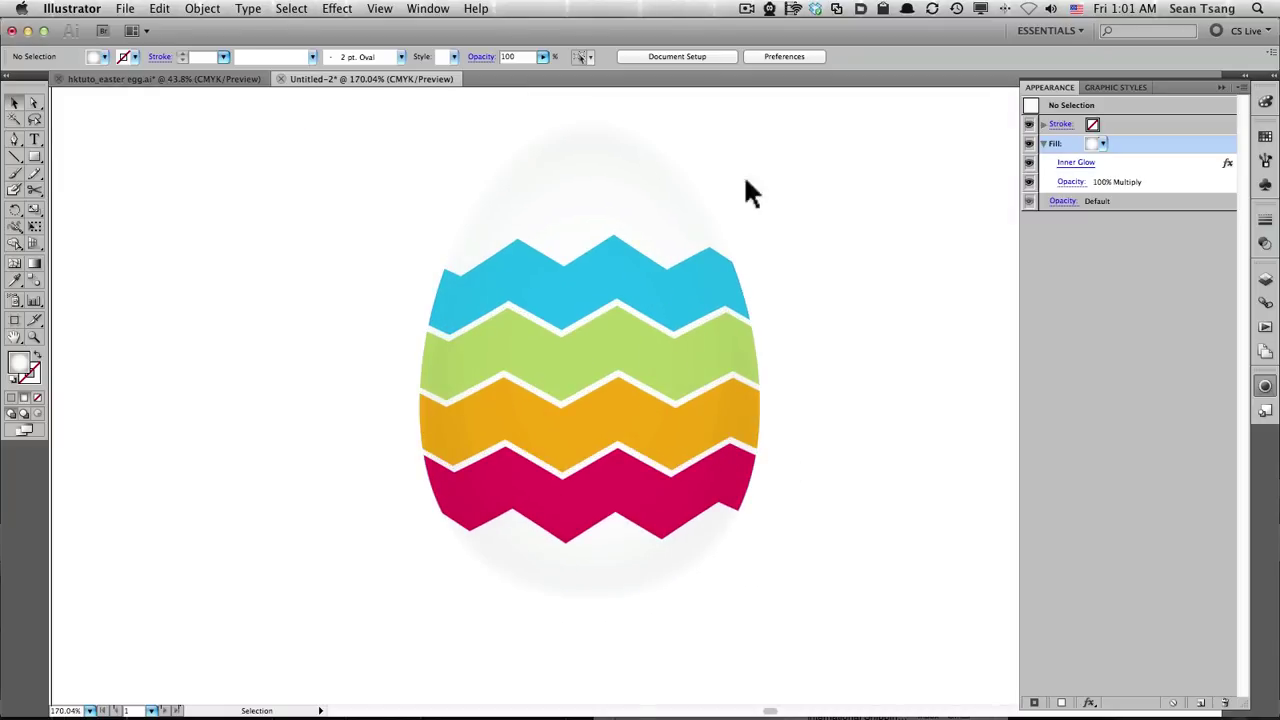
click(645, 189)
click(804, 324)
click(630, 325)
click(1266, 408)
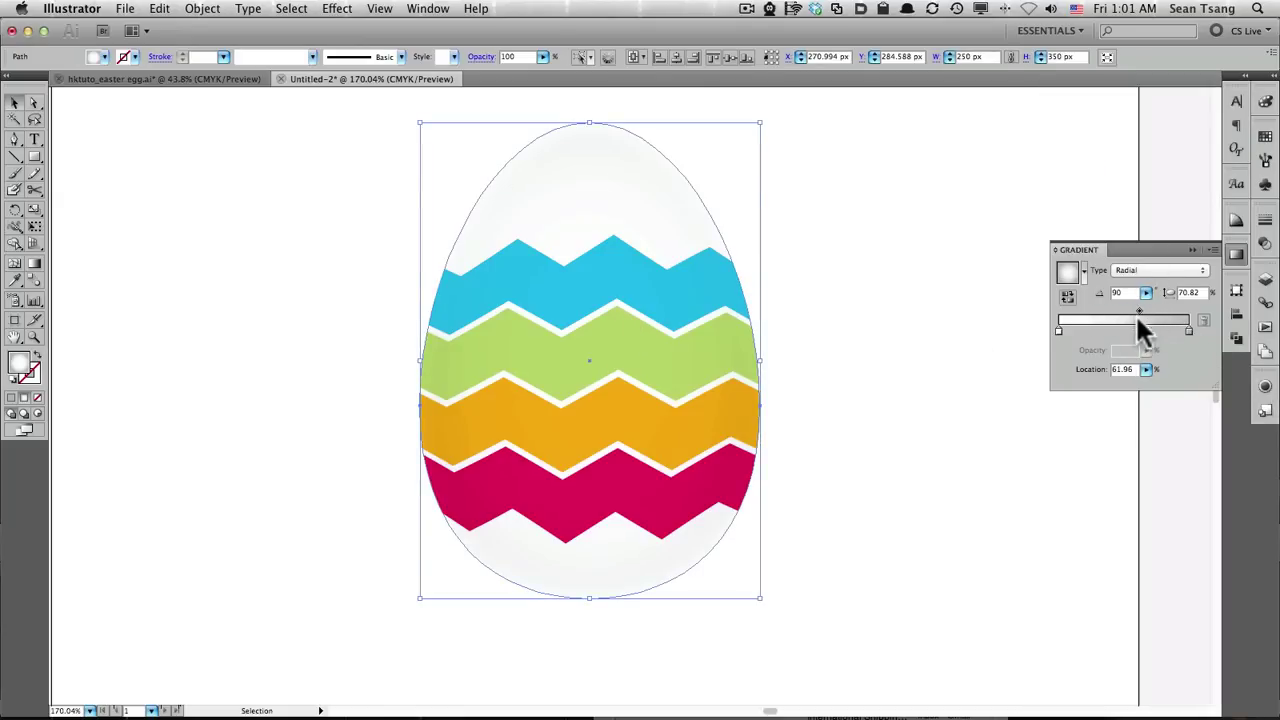
drag(1173, 311, 1137, 312)
Check the egg's gradient annotator with the Gradient tool, then reselect the egg.
key(g)
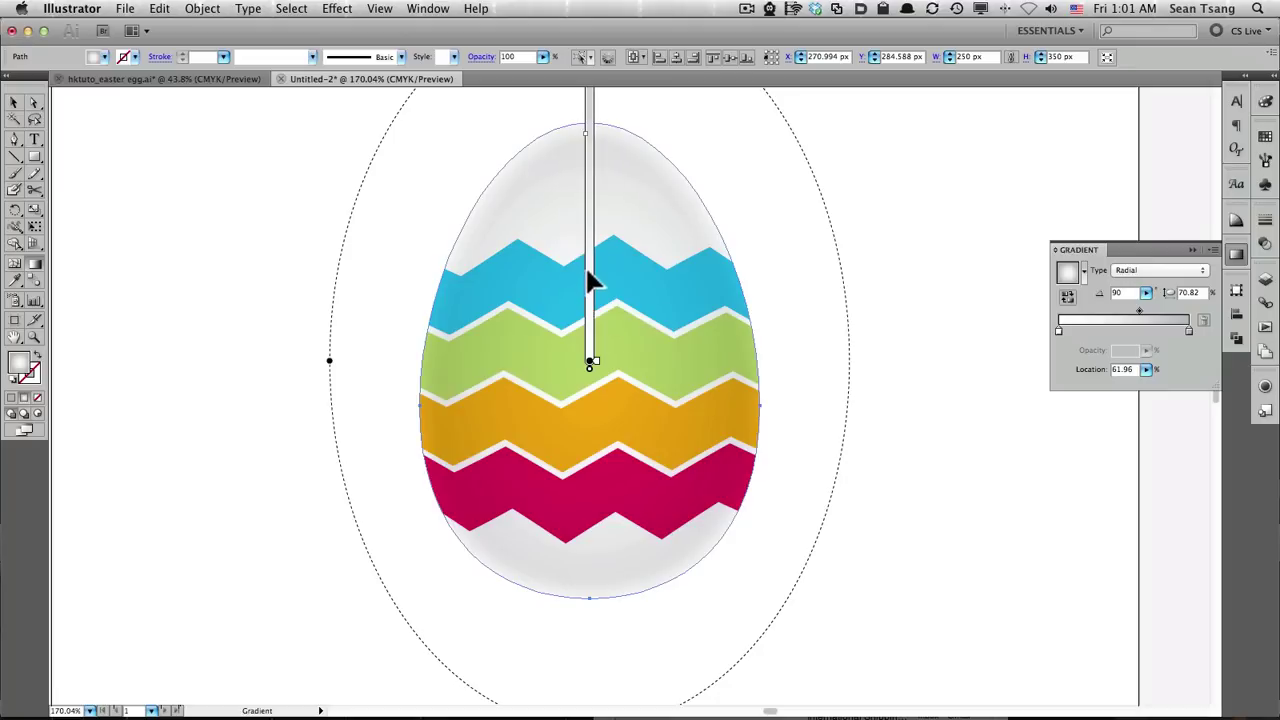
drag(600, 358, 609, 408)
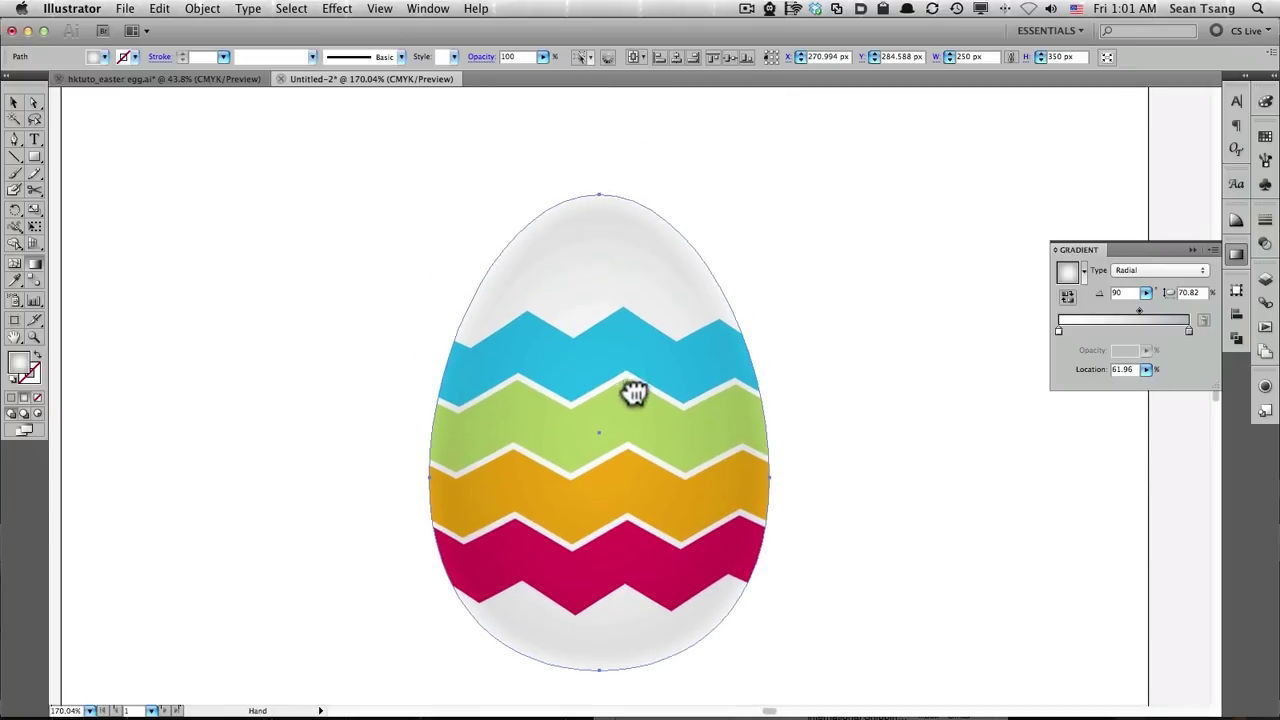
scroll(630, 395, up, 3)
click(623, 342)
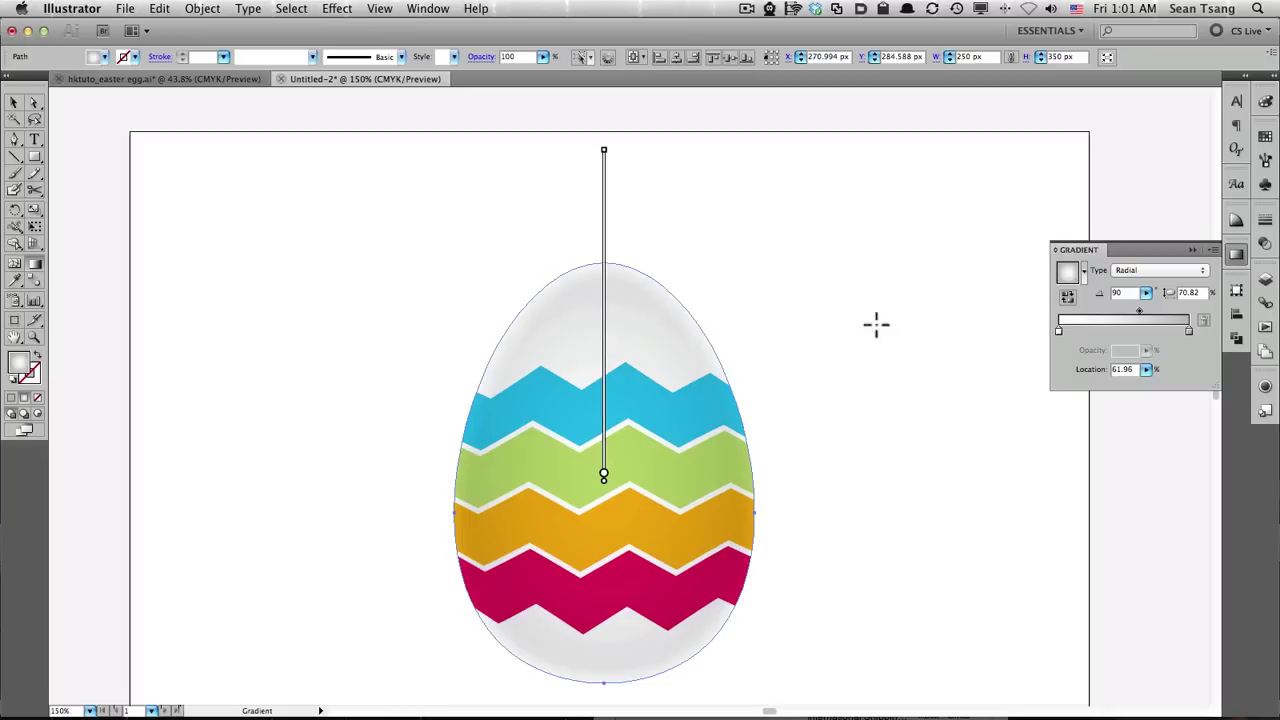
key(v)
click(831, 414)
drag(757, 465, 813, 372)
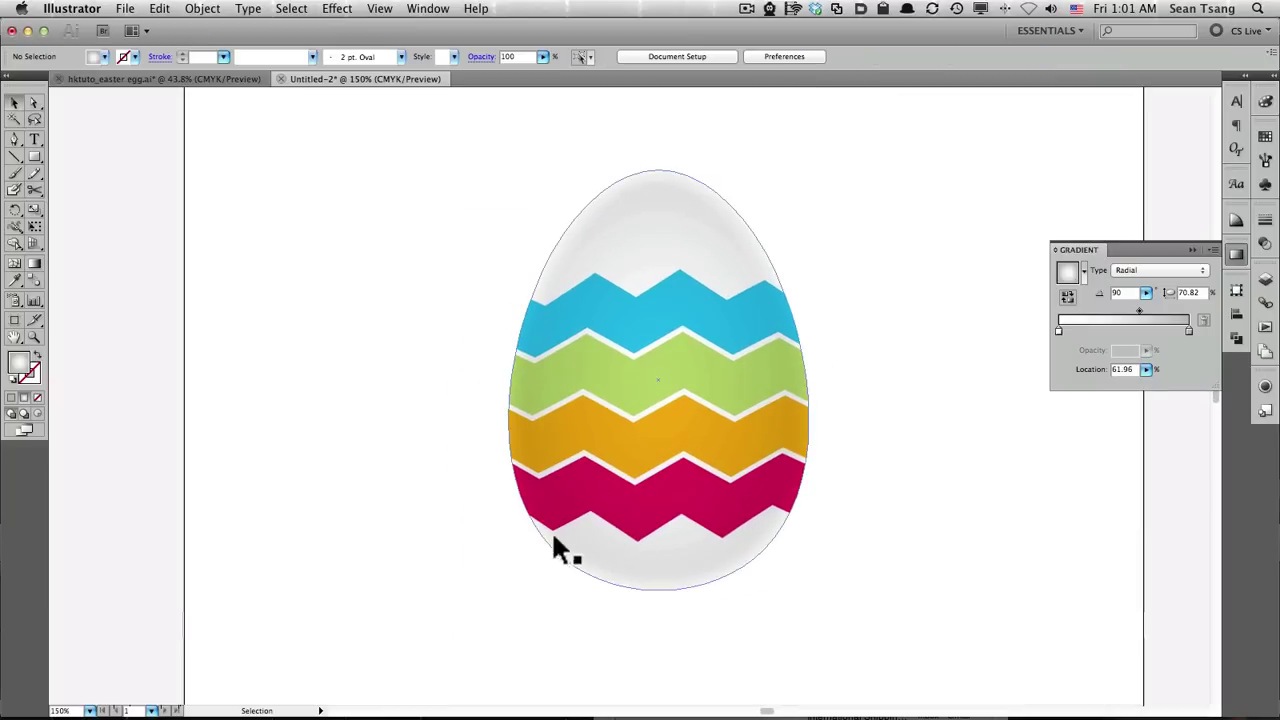
click(700, 337)
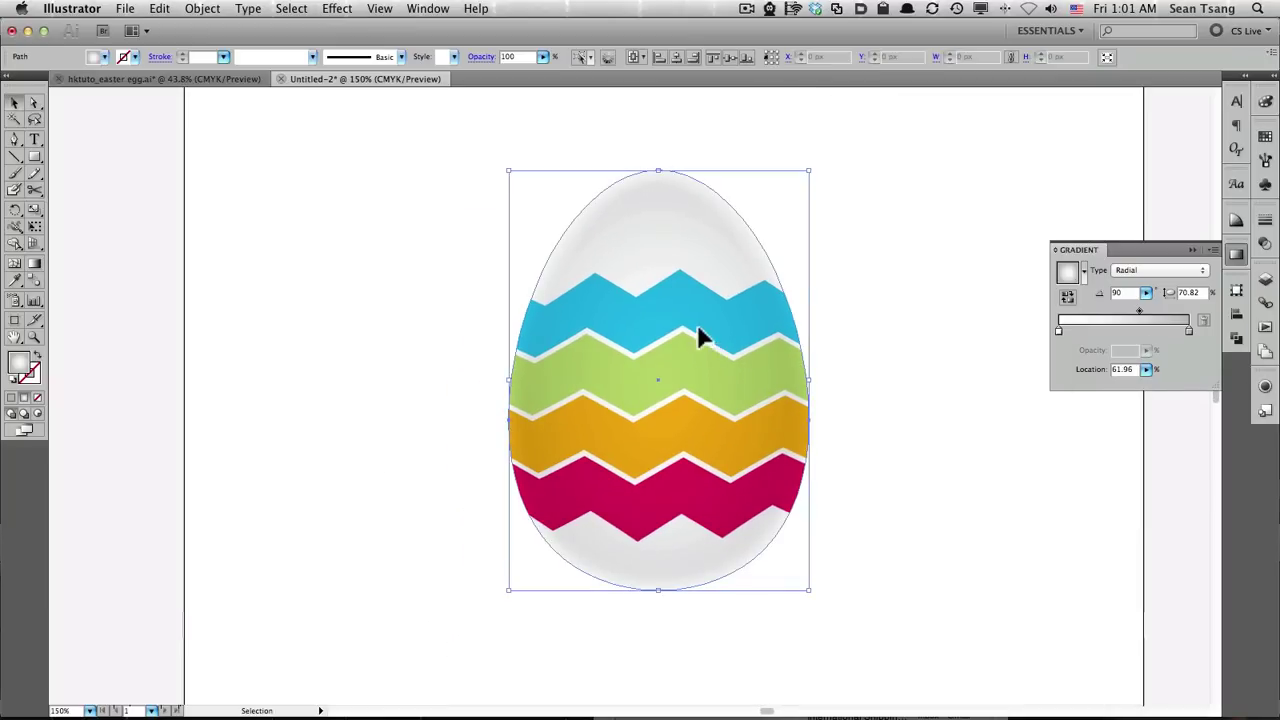
Duplicate the egg's fill and move the Inner Glow onto the lower fill.
click(1265, 385)
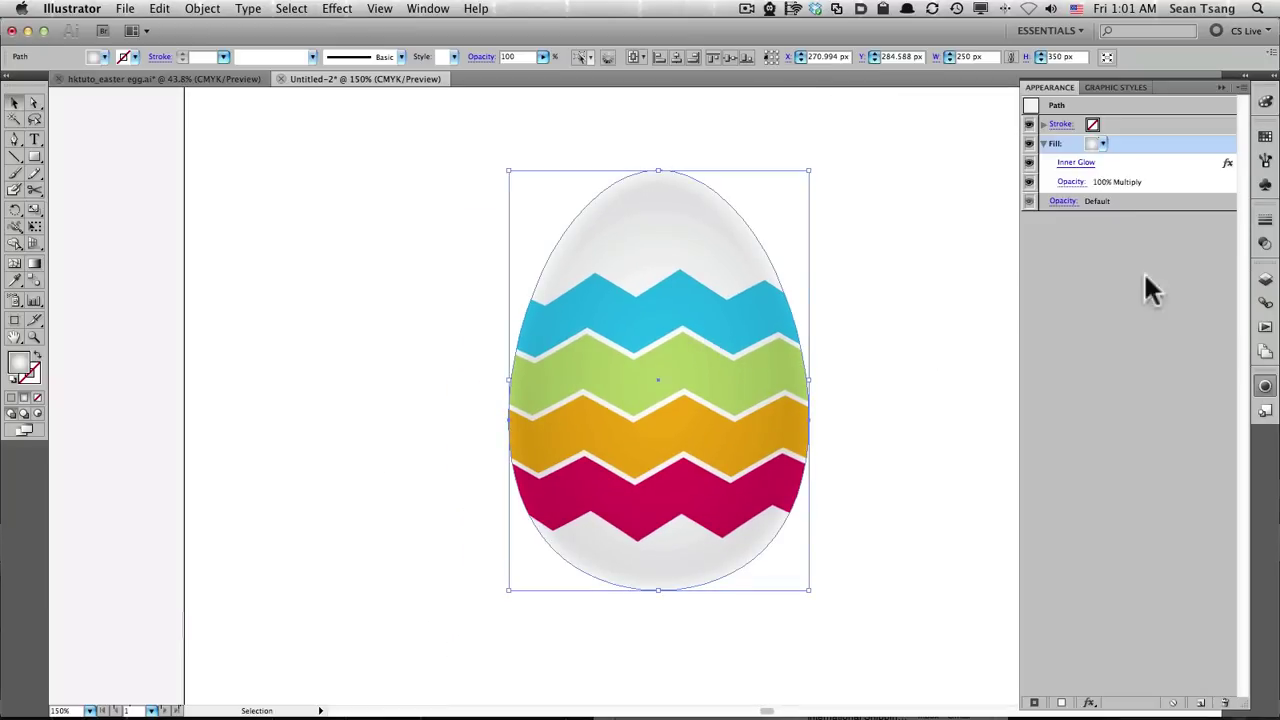
click(1201, 703)
mouse_move(1126, 164)
mouse_down()
mouse_move(1183, 272)
mouse_move(1224, 703)
mouse_up()
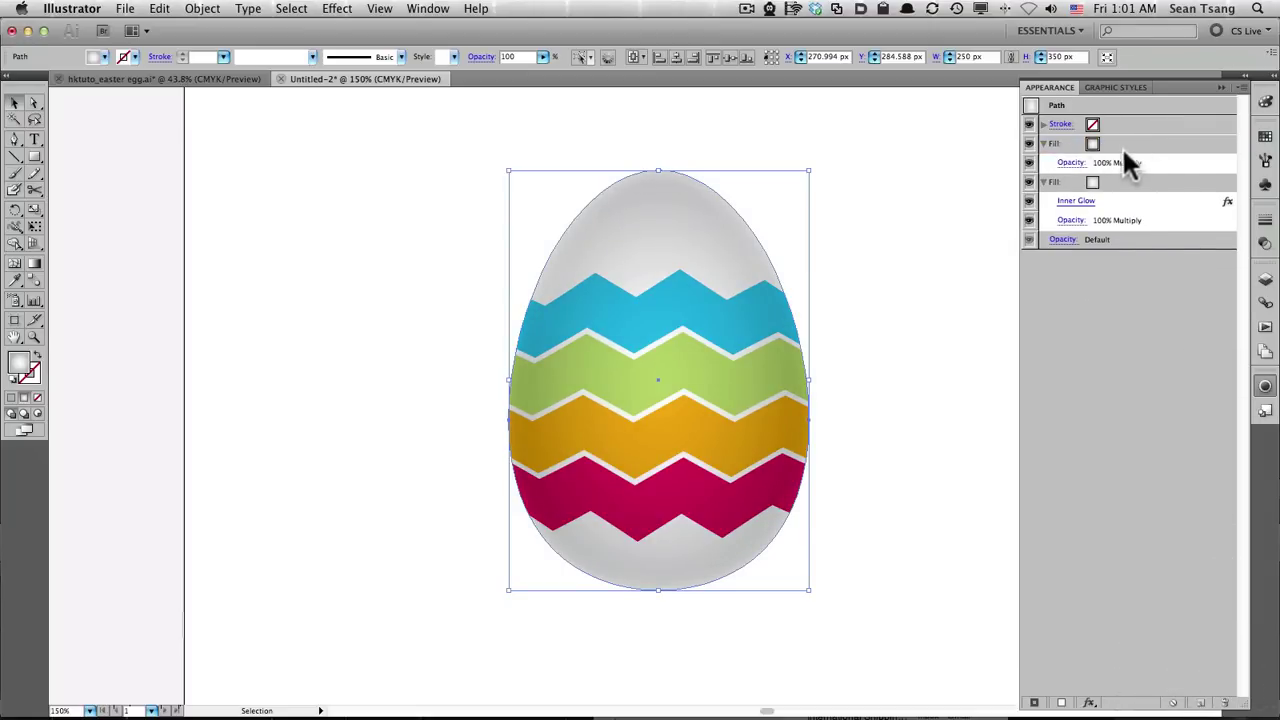
Make the top fill's outer gradient stop white at 0% opacity.
click(1266, 395)
double_click(1188, 327)
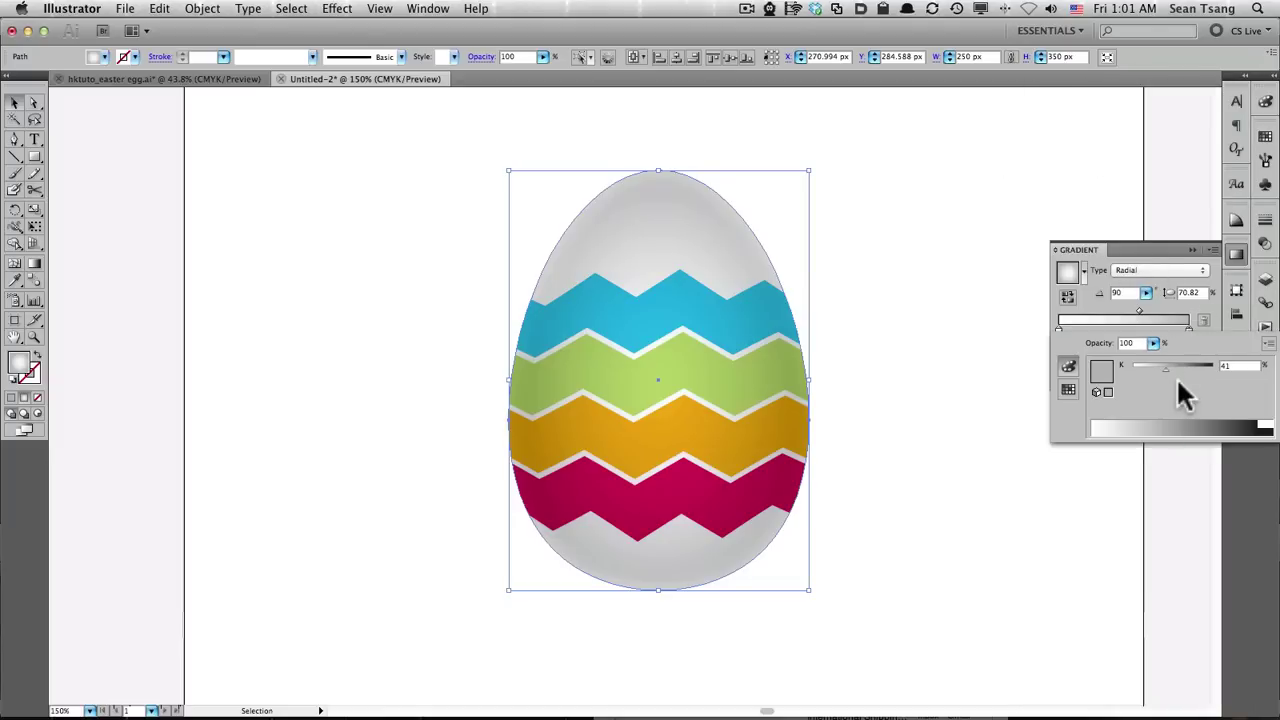
drag(1160, 364, 1129, 363)
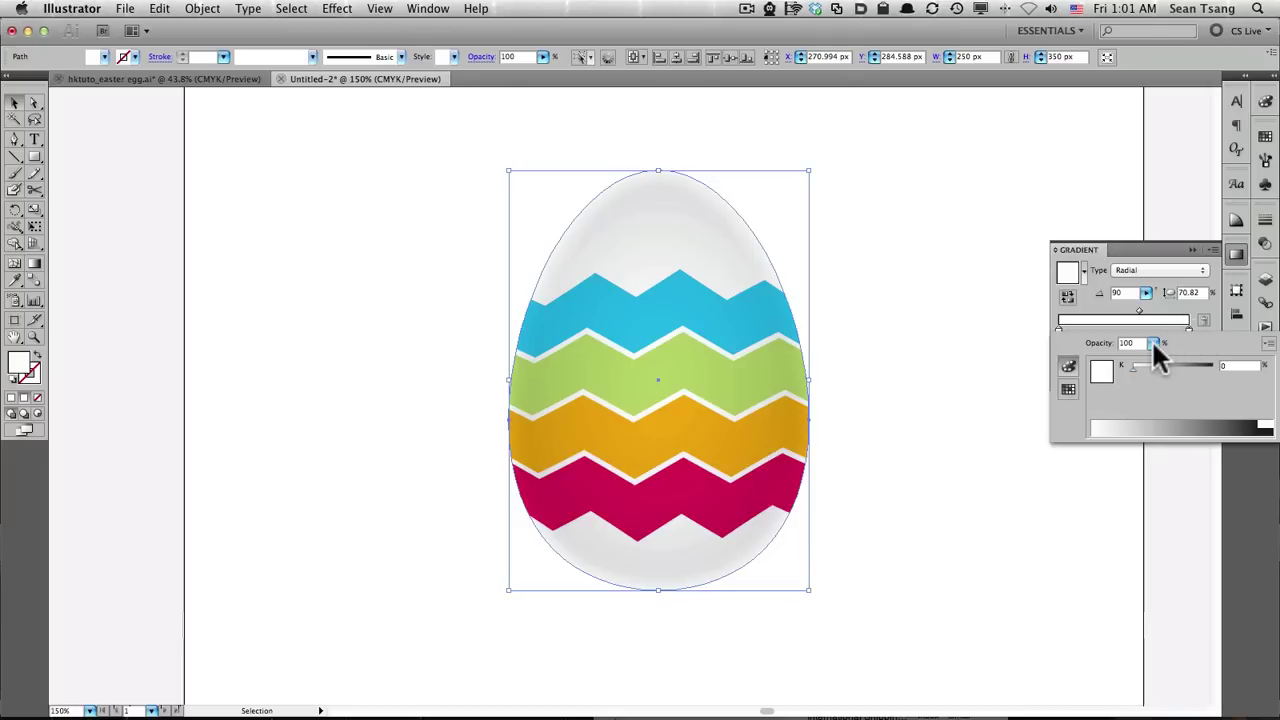
drag(1117, 353, 1063, 354)
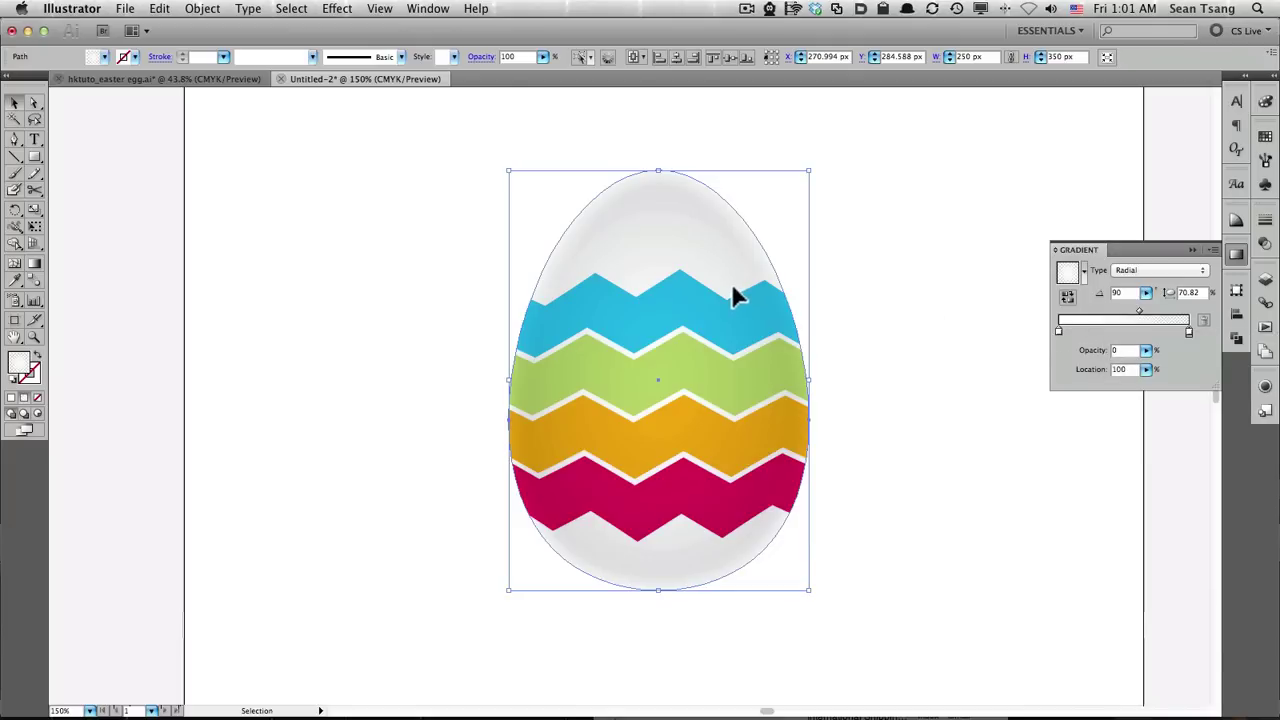
key(g)
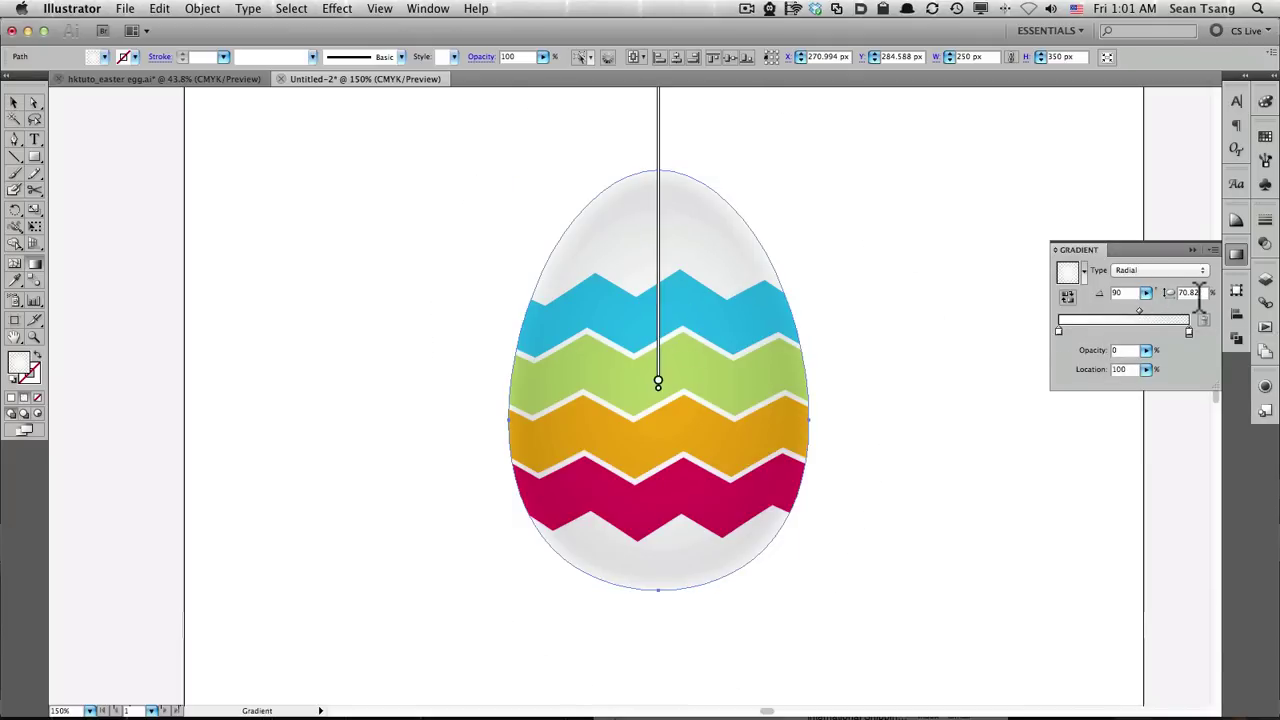
Raise the white highlight gradient's centre and shrink its radius over the egg's upper half.
drag(730, 326, 727, 424)
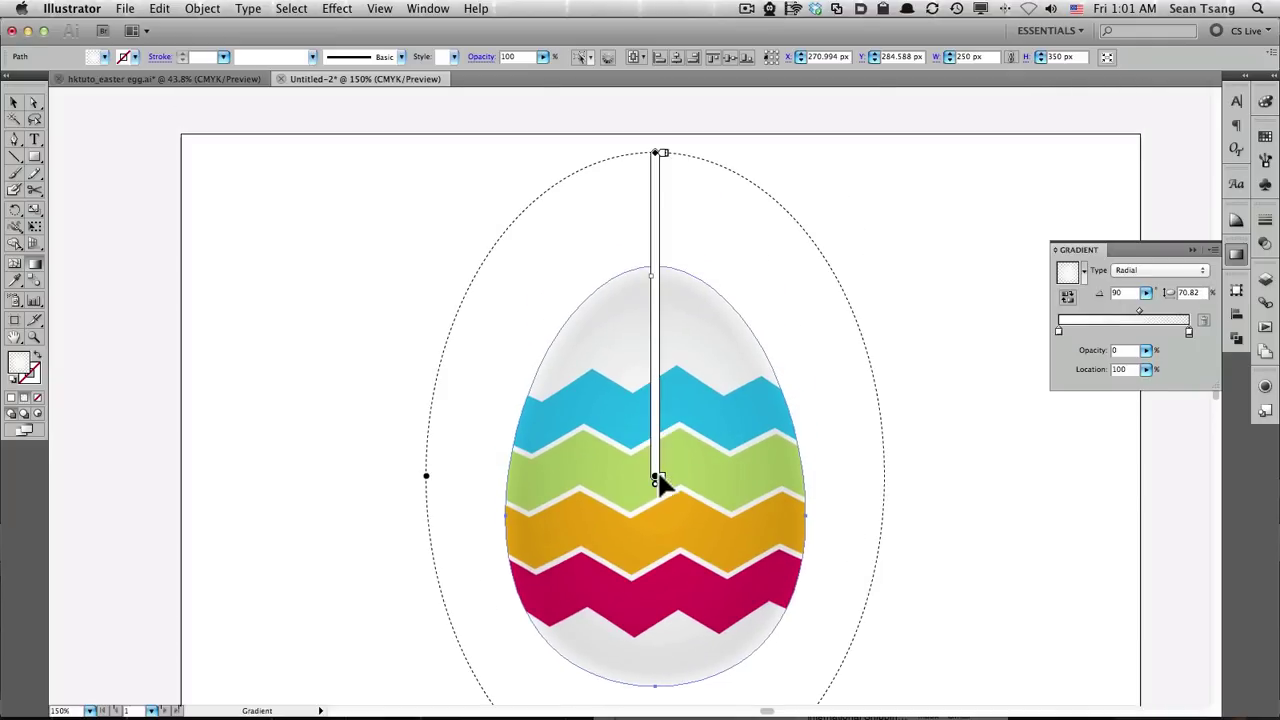
drag(657, 480, 653, 351)
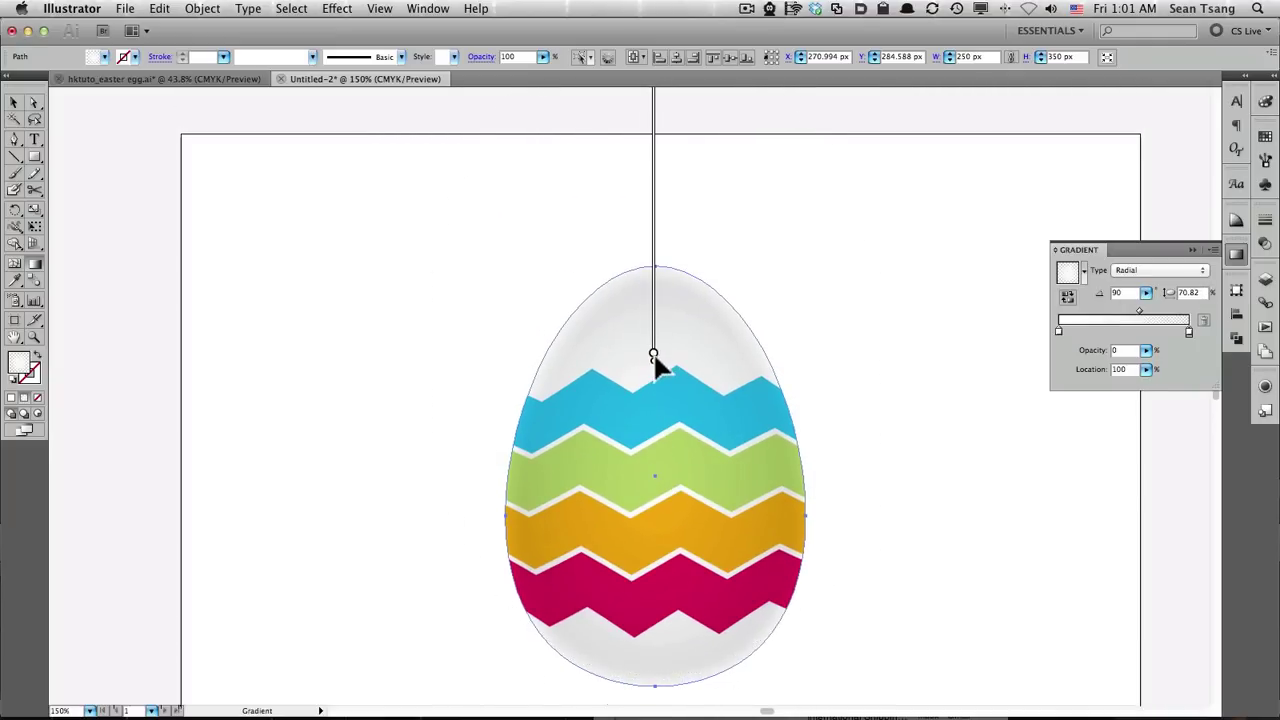
key(space)
drag(683, 291, 695, 401)
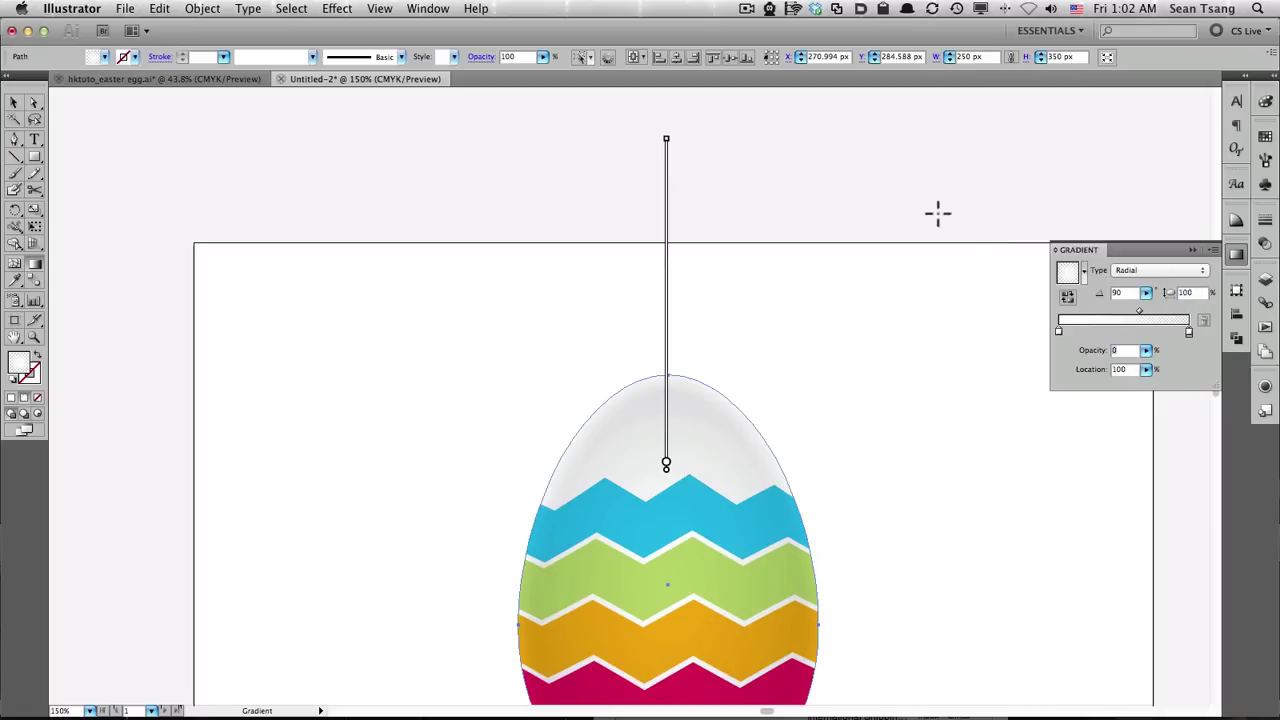
key(space)
key(super+1)
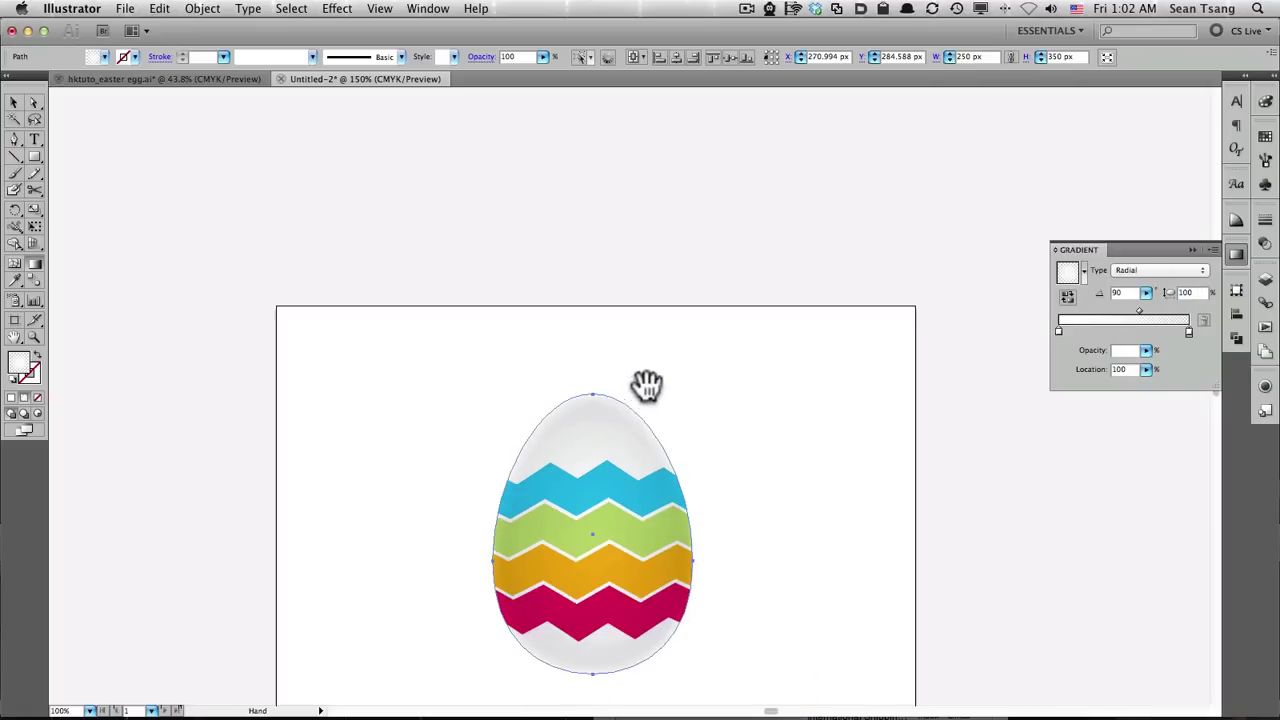
drag(671, 435, 720, 366)
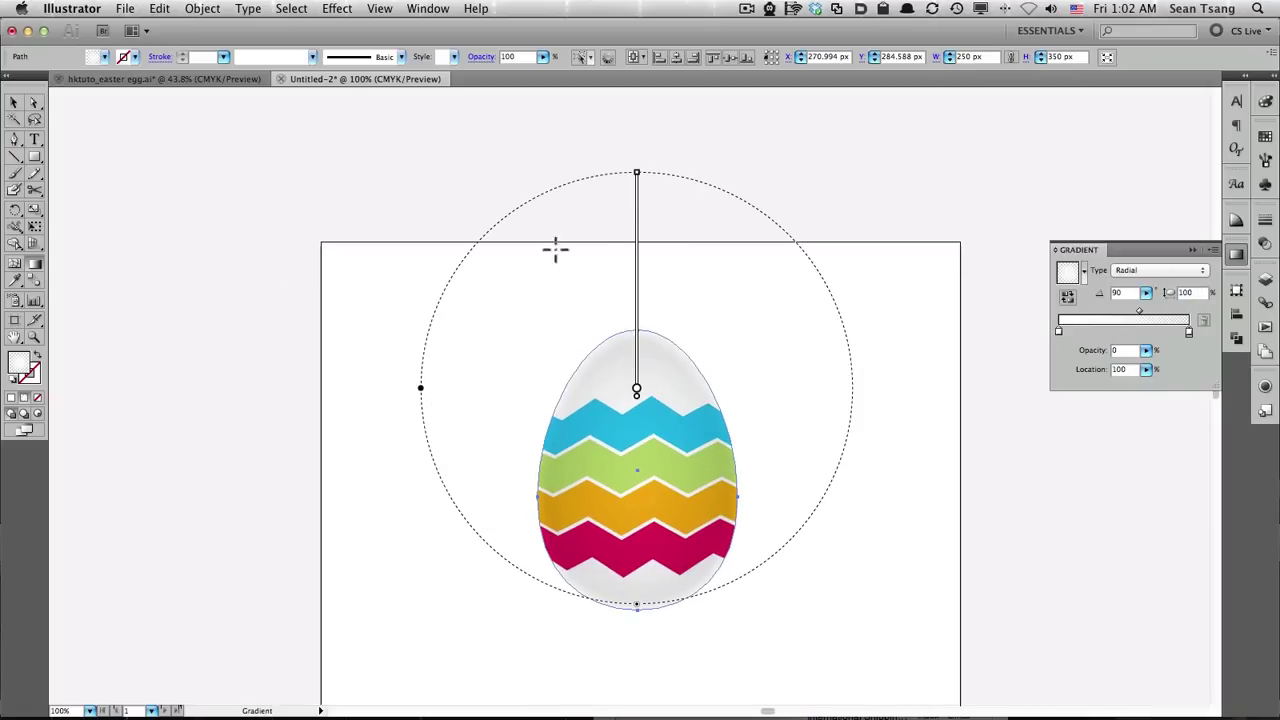
drag(636, 172, 636, 288)
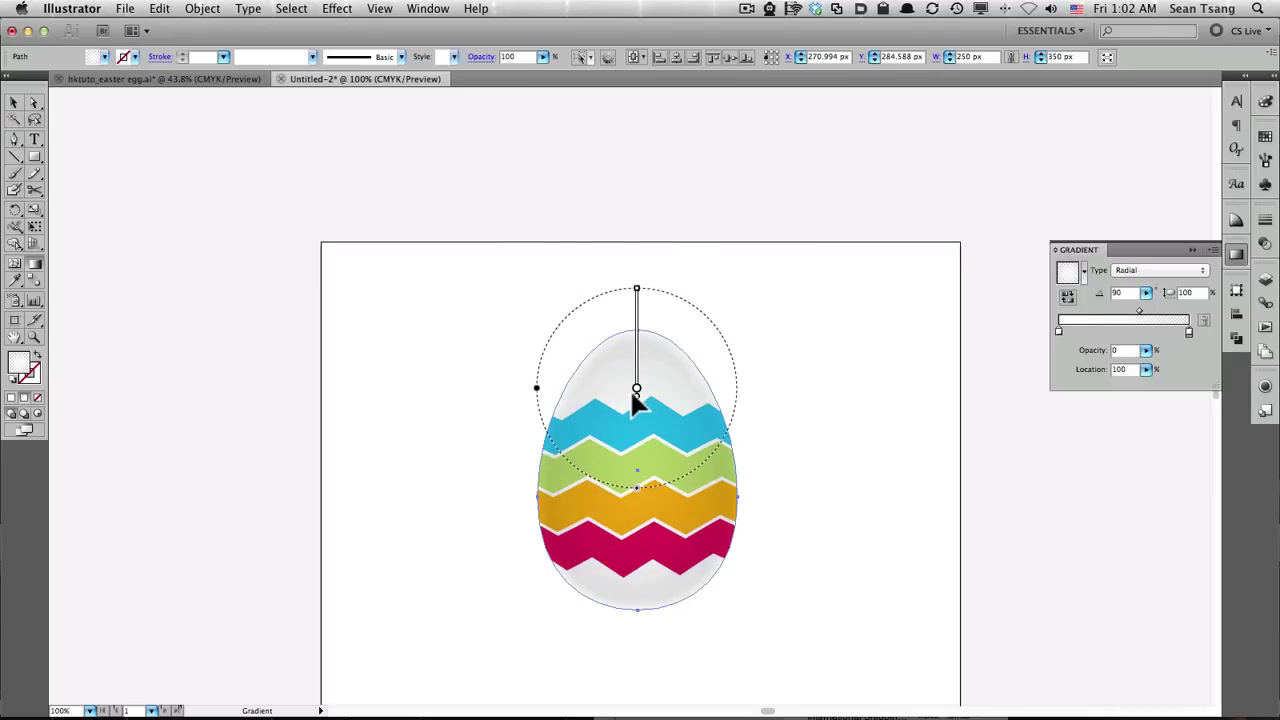
drag(636, 389, 636, 407)
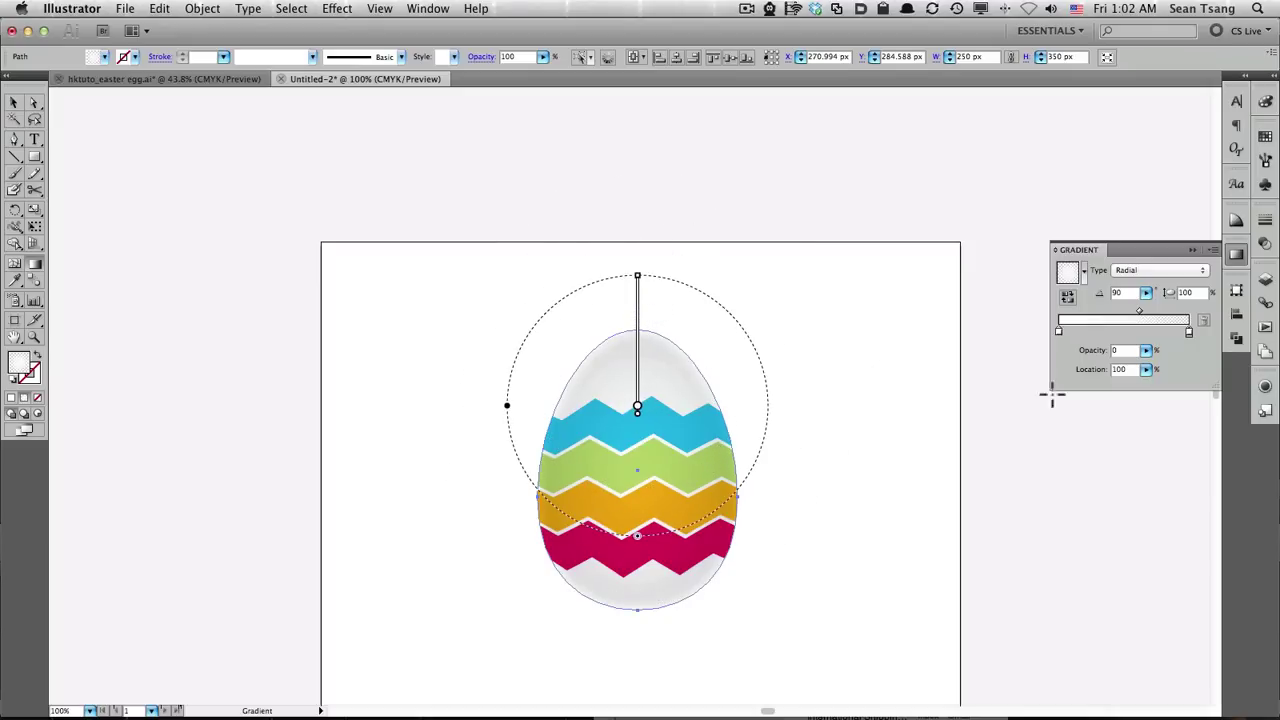
click(1265, 385)
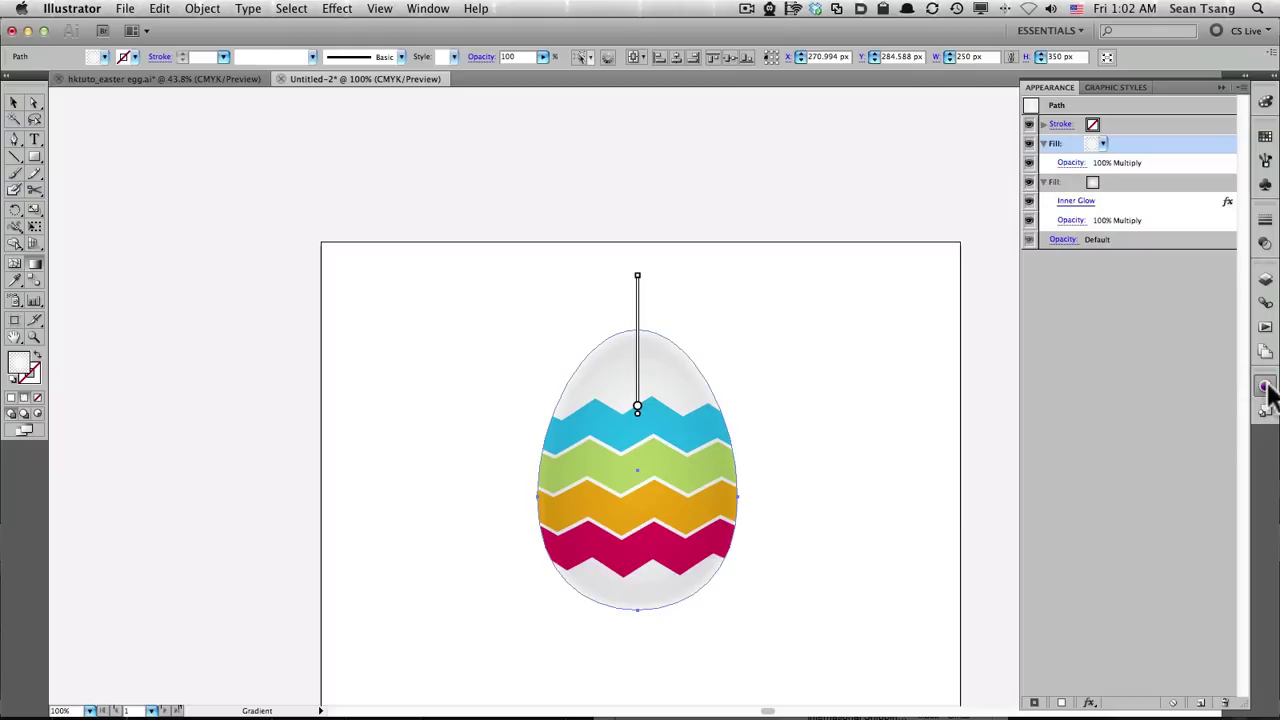
Switch the top highlight fill's blend mode from Multiply to Soft Light.
click(1071, 163)
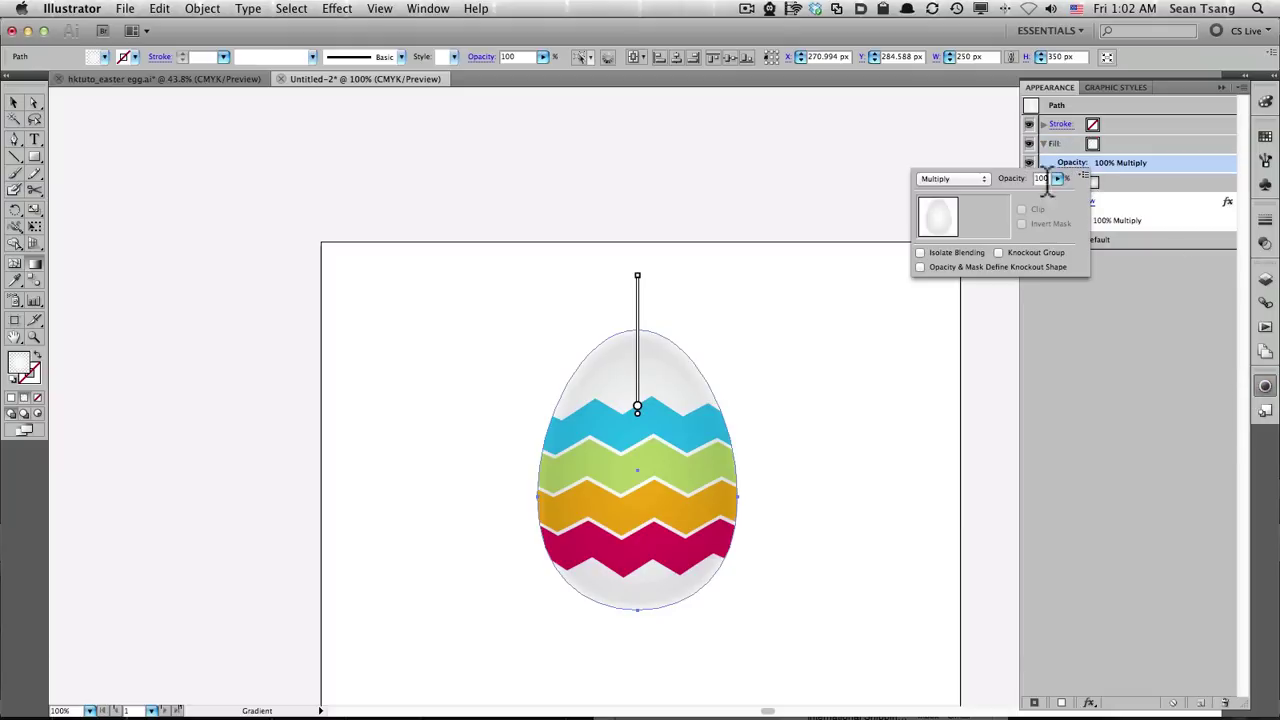
click(970, 176)
click(955, 149)
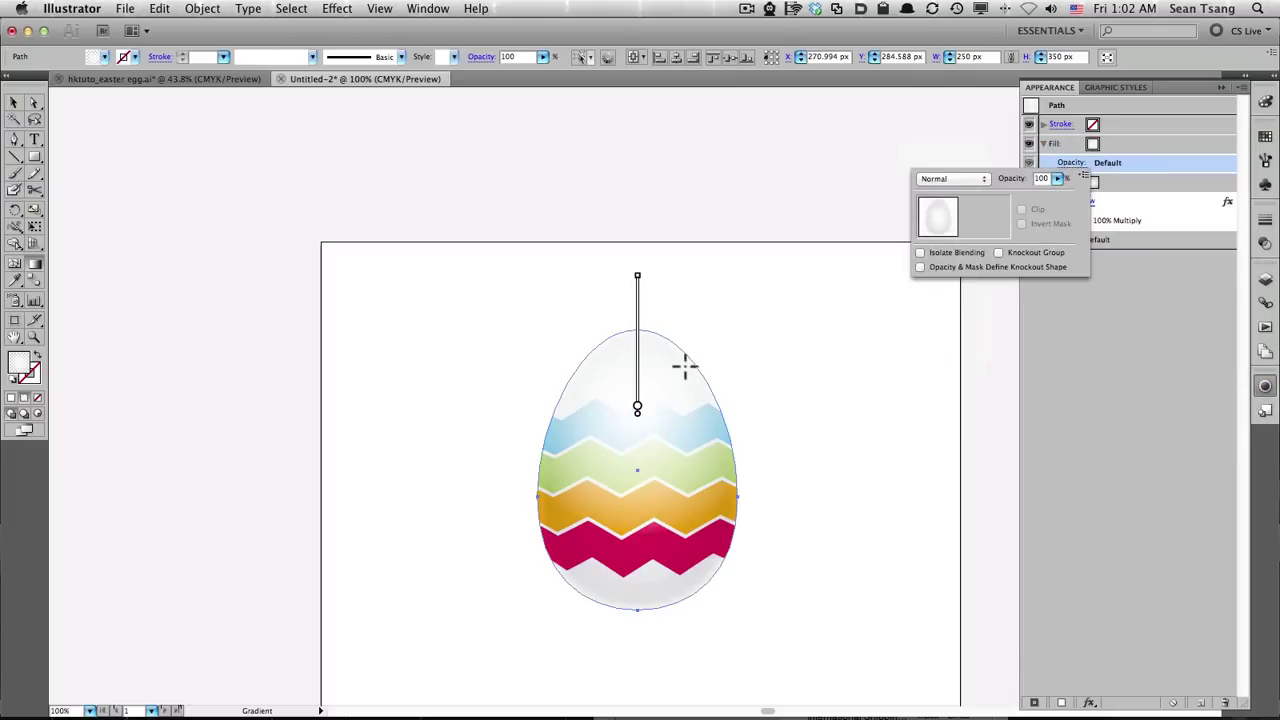
click(945, 178)
click(950, 290)
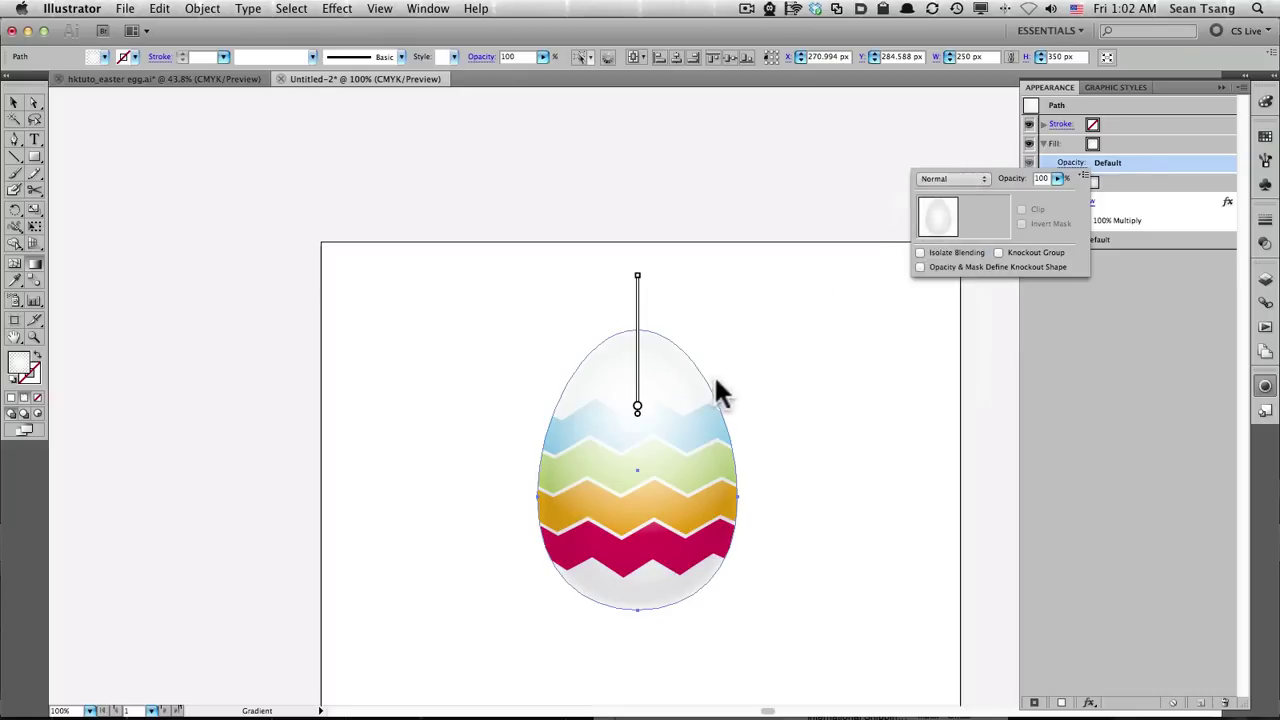
click(966, 182)
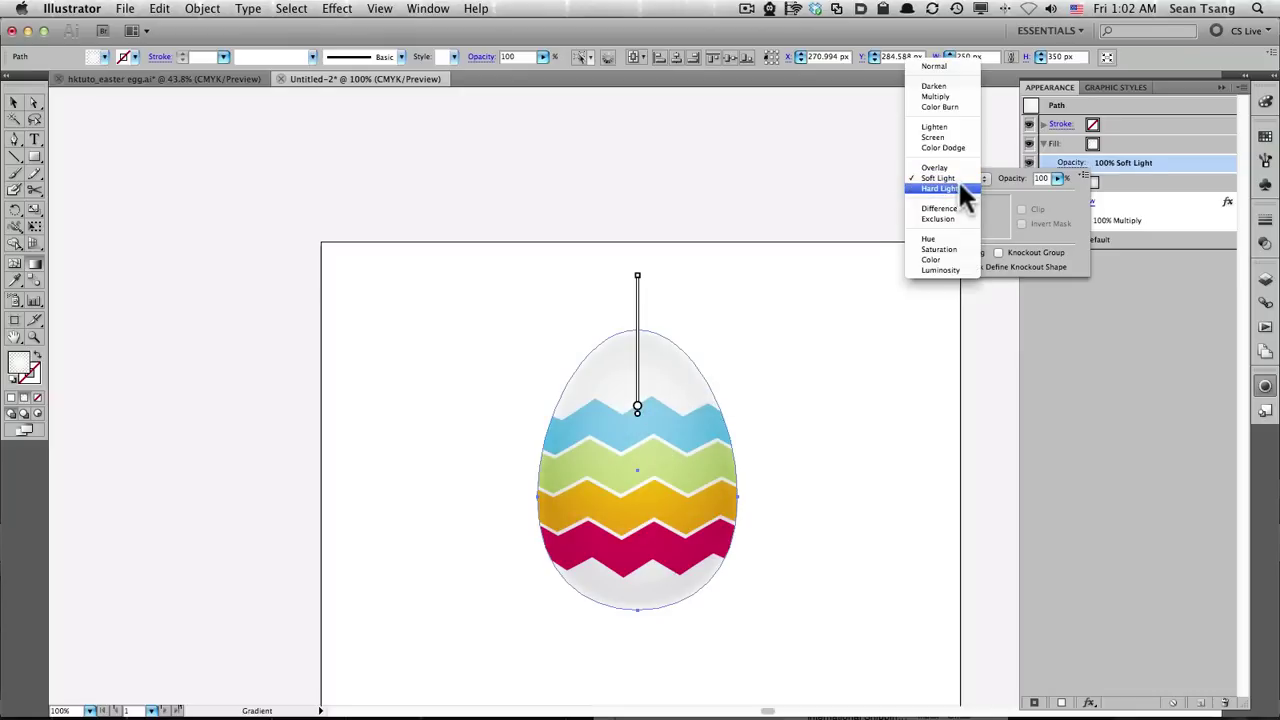
Keep the highlight fill on Soft Light and stretch its radial gradient upward over the egg's top.
click(957, 178)
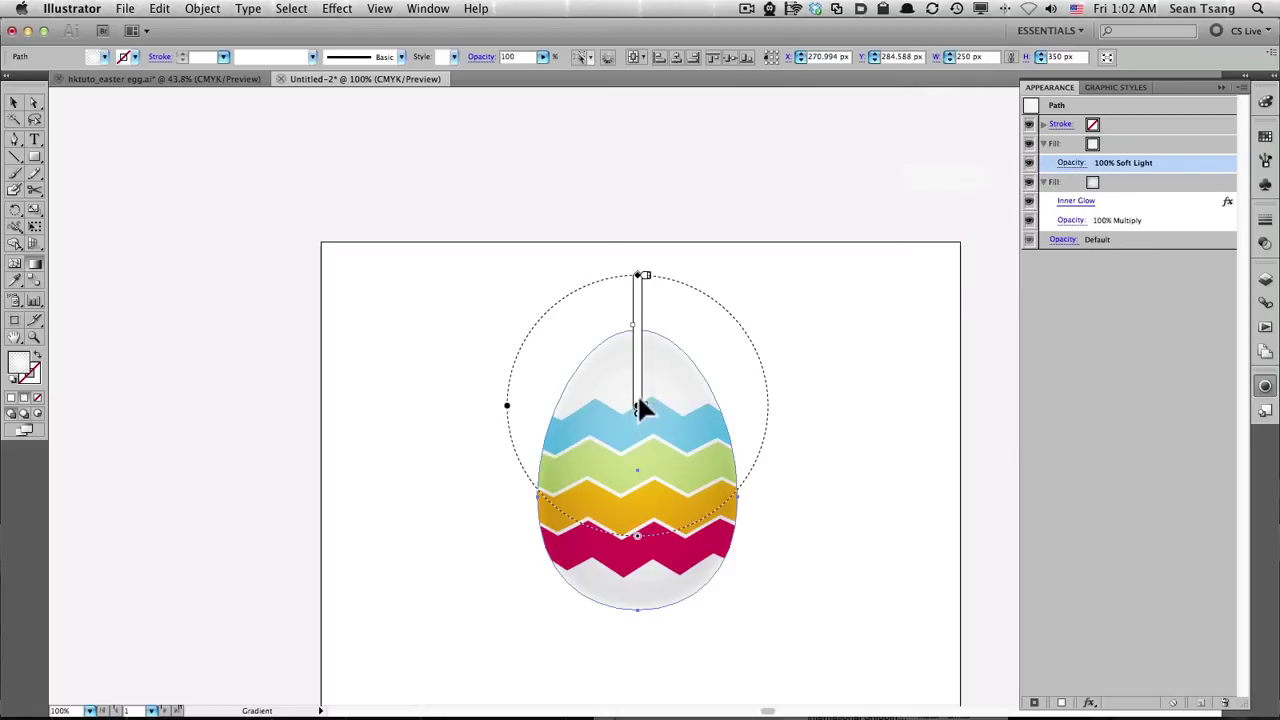
mouse_move(637, 406)
mouse_down()
mouse_move(642, 430)
mouse_move(636, 396)
mouse_up()
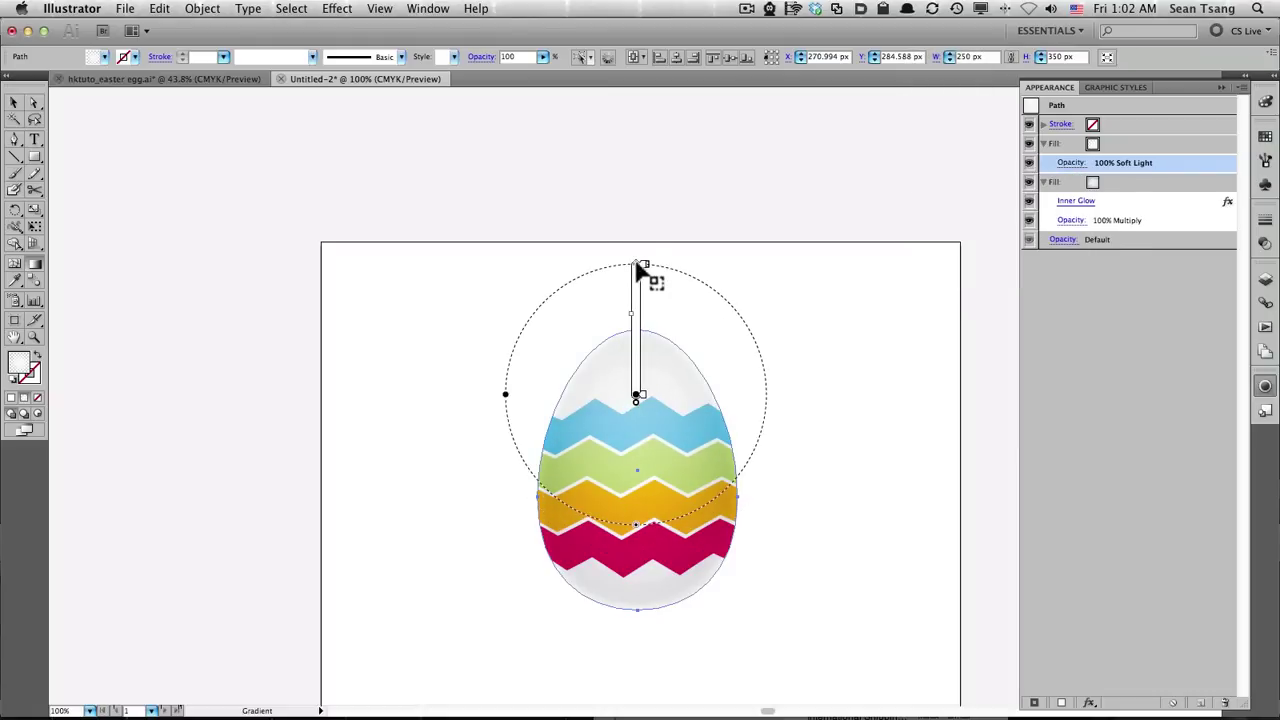
drag(641, 266, 637, 229)
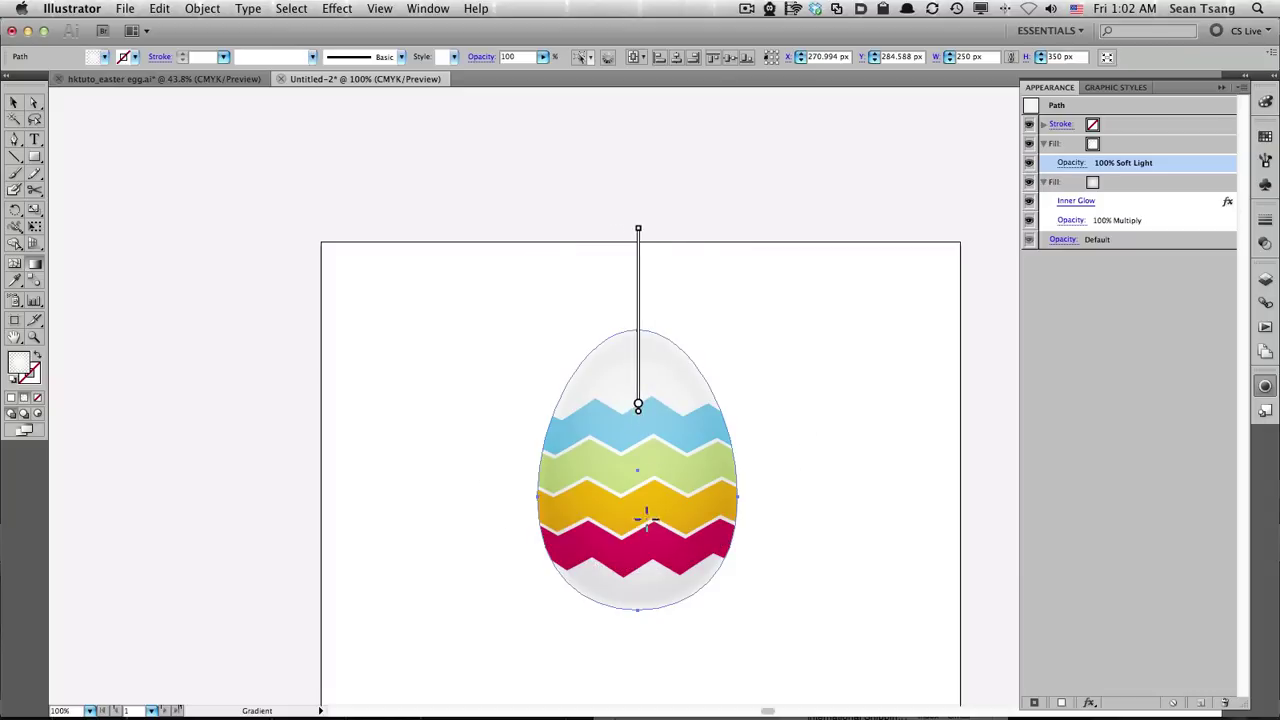
drag(640, 407, 638, 385)
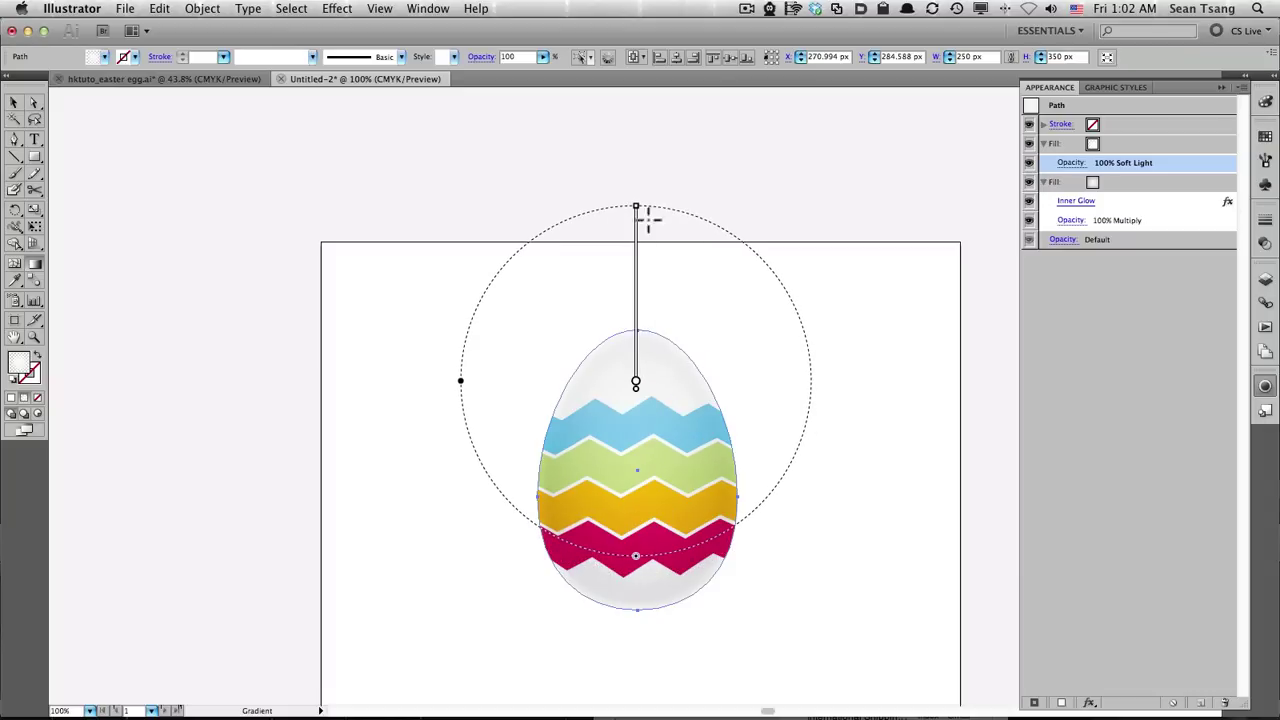
click(13, 102)
Zoom in on the egg and target its base radial gradient fill in Appearance.
click(263, 248)
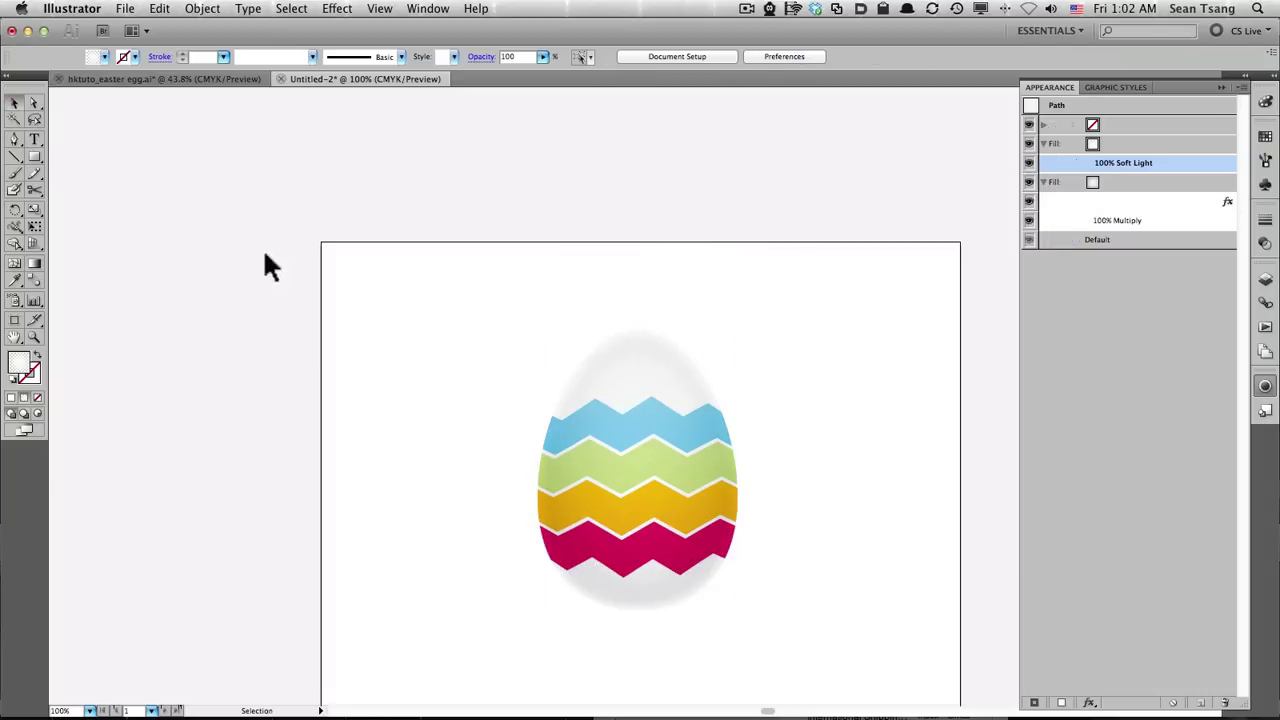
scroll(700, 337, down, 2)
scroll(478, 180, down, 3)
drag(449, 171, 842, 519)
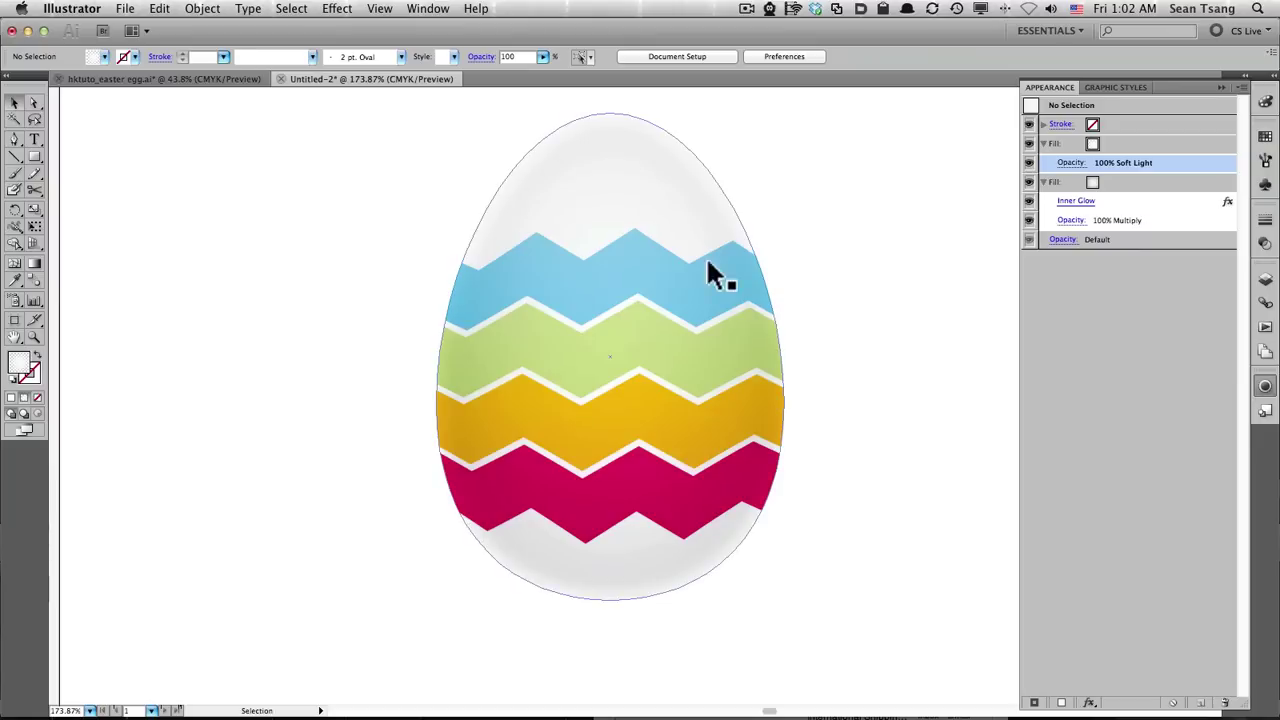
click(701, 249)
click(1129, 180)
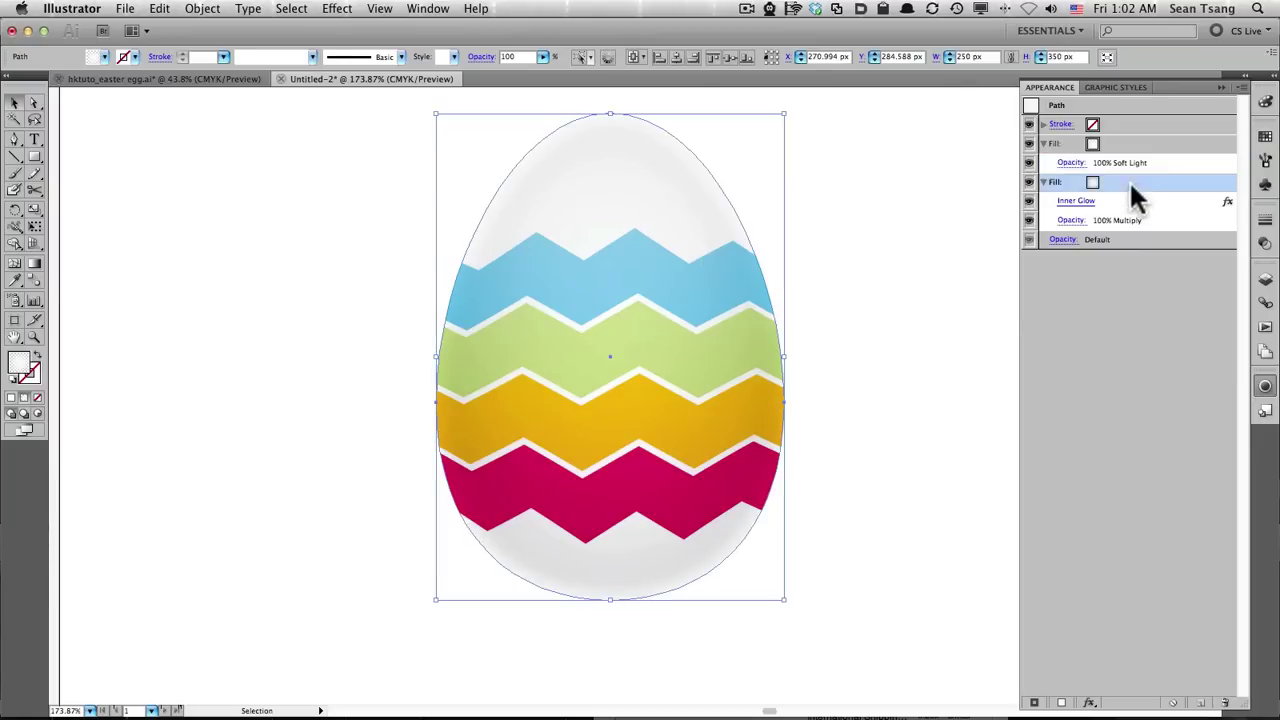
click(1265, 385)
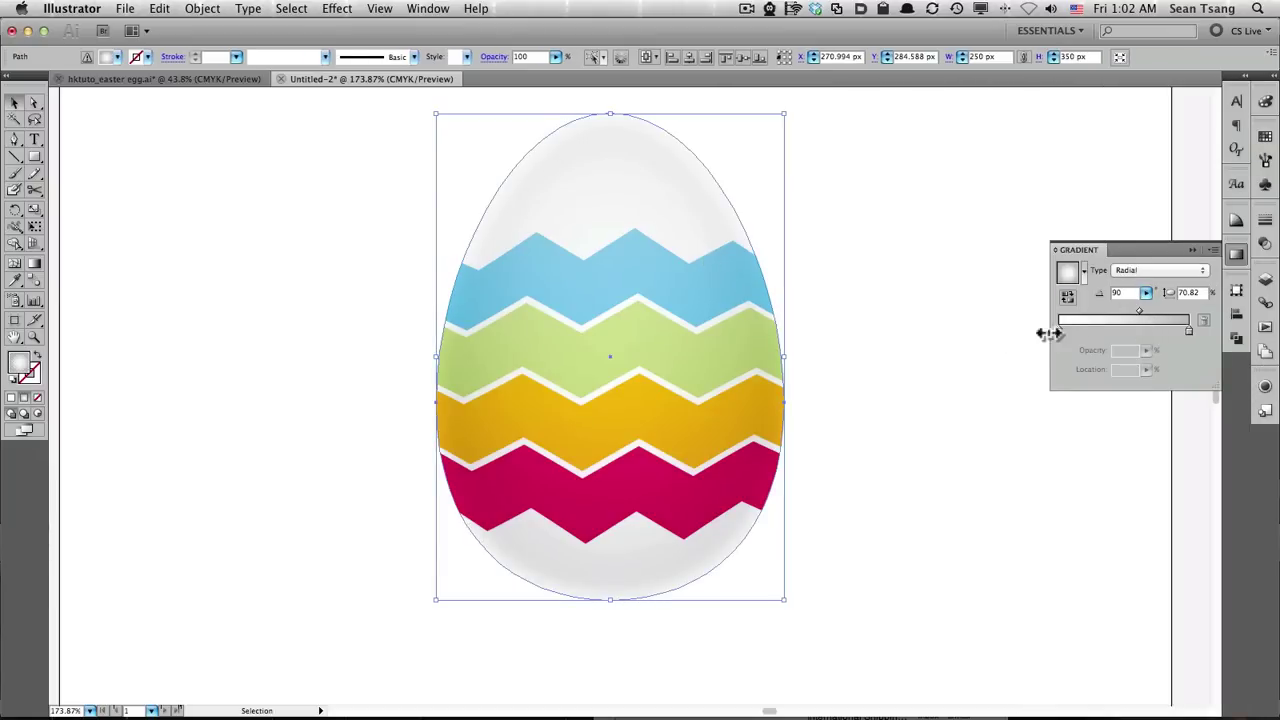
Lighten the outer gradient stop to 25% K and drag a stop inward to soften the shading.
key(g)
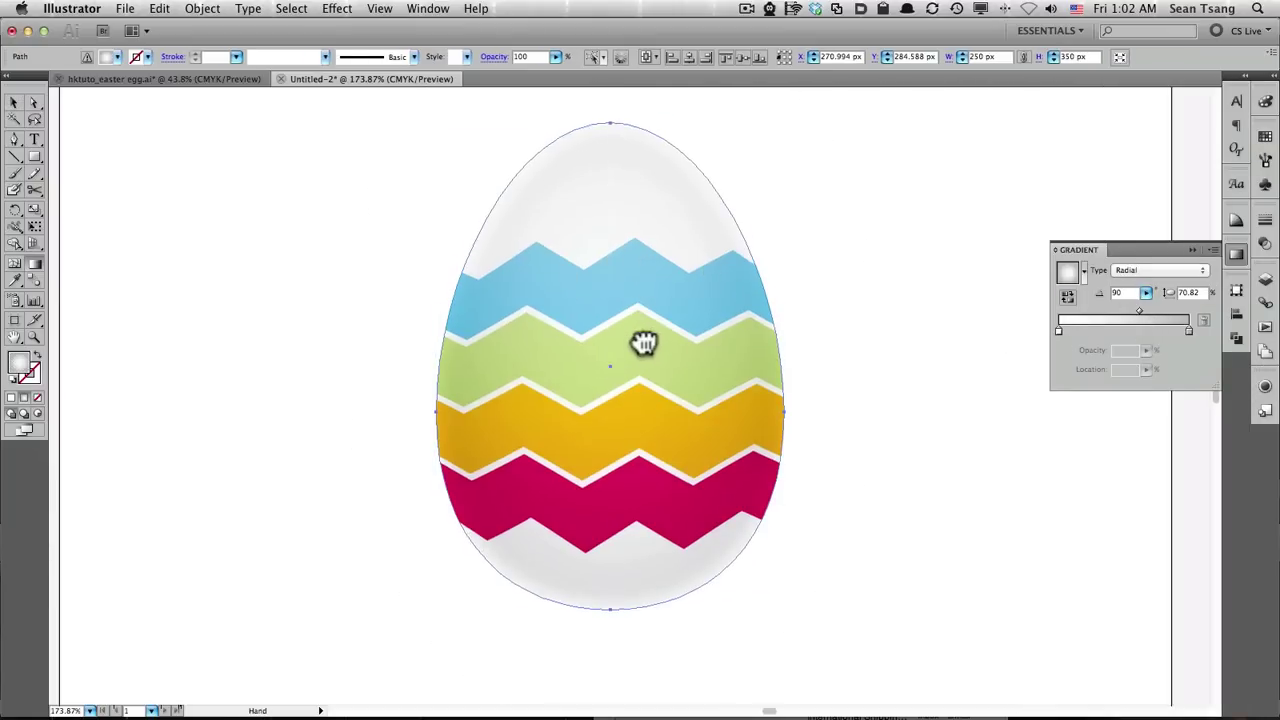
scroll(645, 300, up, 3)
scroll(640, 228, up, 2)
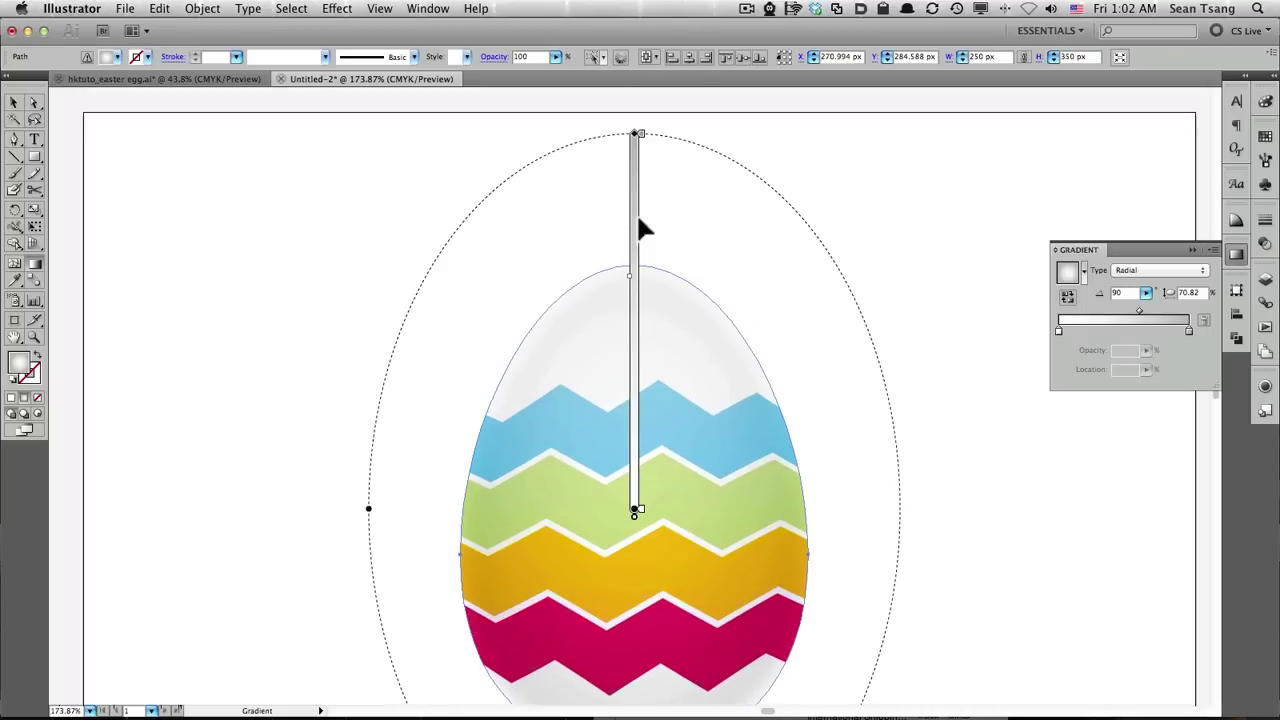
double_click(637, 135)
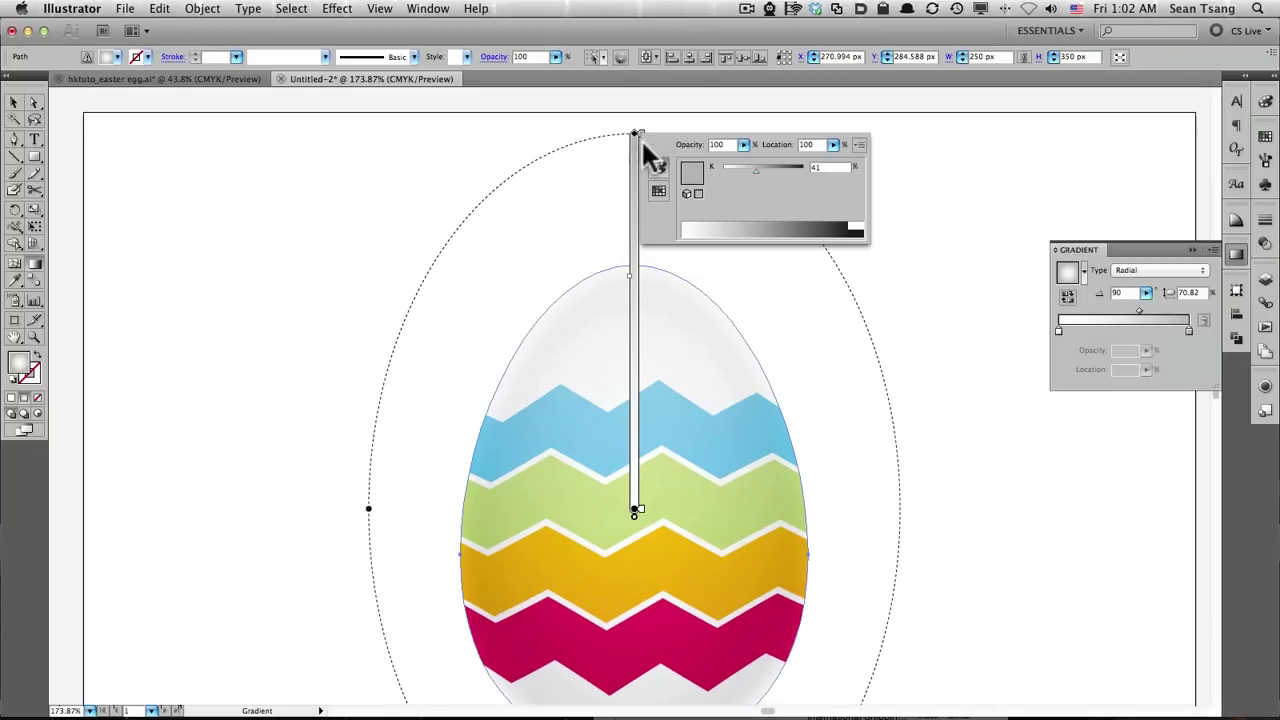
drag(756, 170, 745, 167)
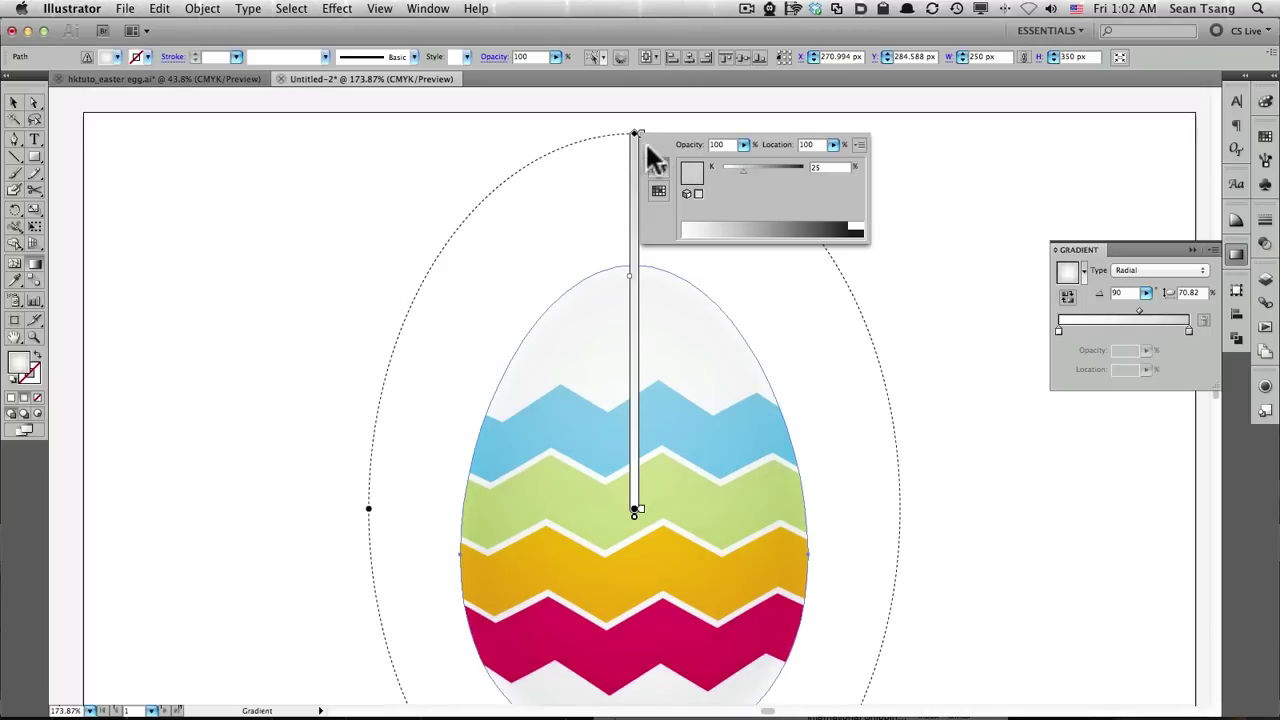
drag(636, 510, 640, 443)
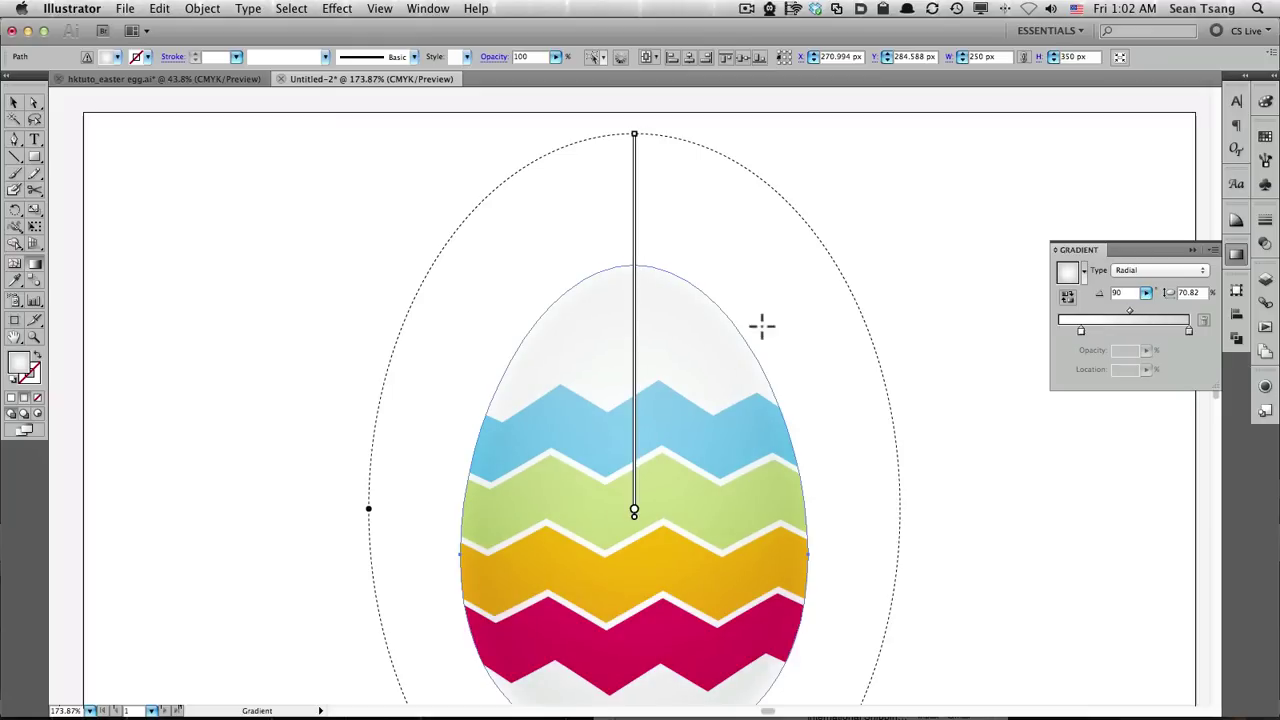
Zoom back out to judge the softer shading, then reselect the egg.
key(ctrl+minus)
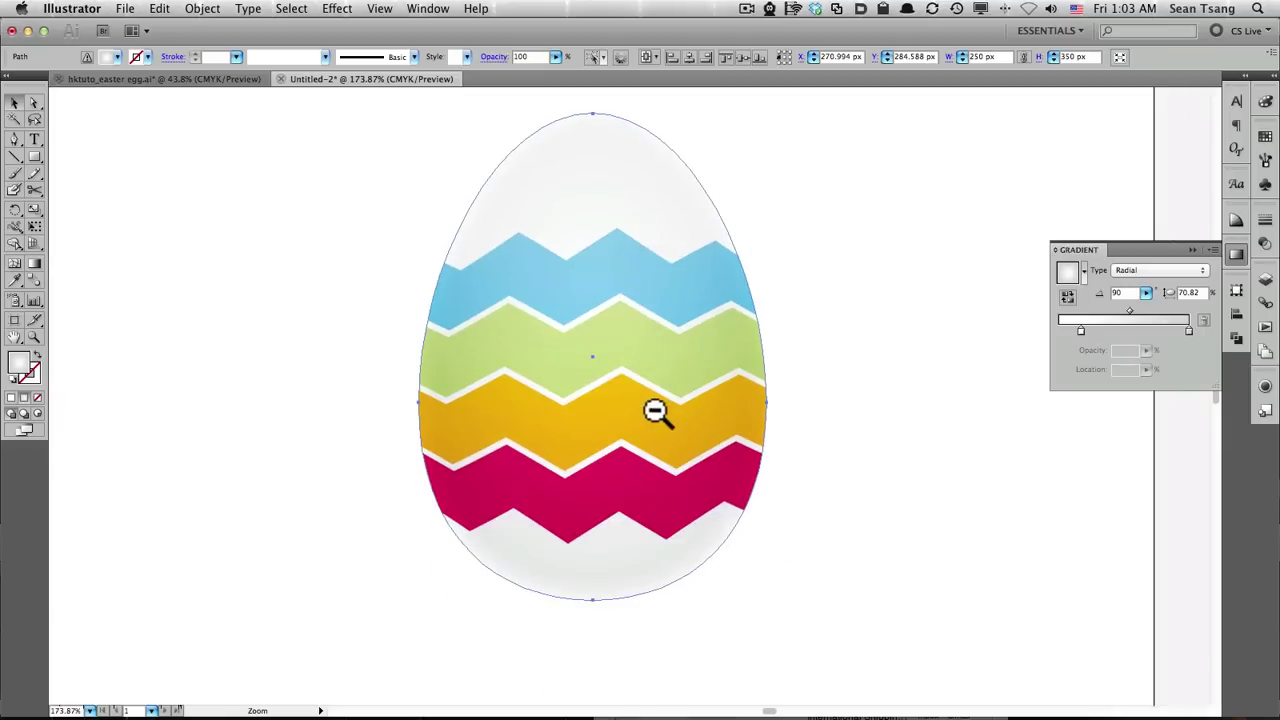
key(v)
click(872, 390)
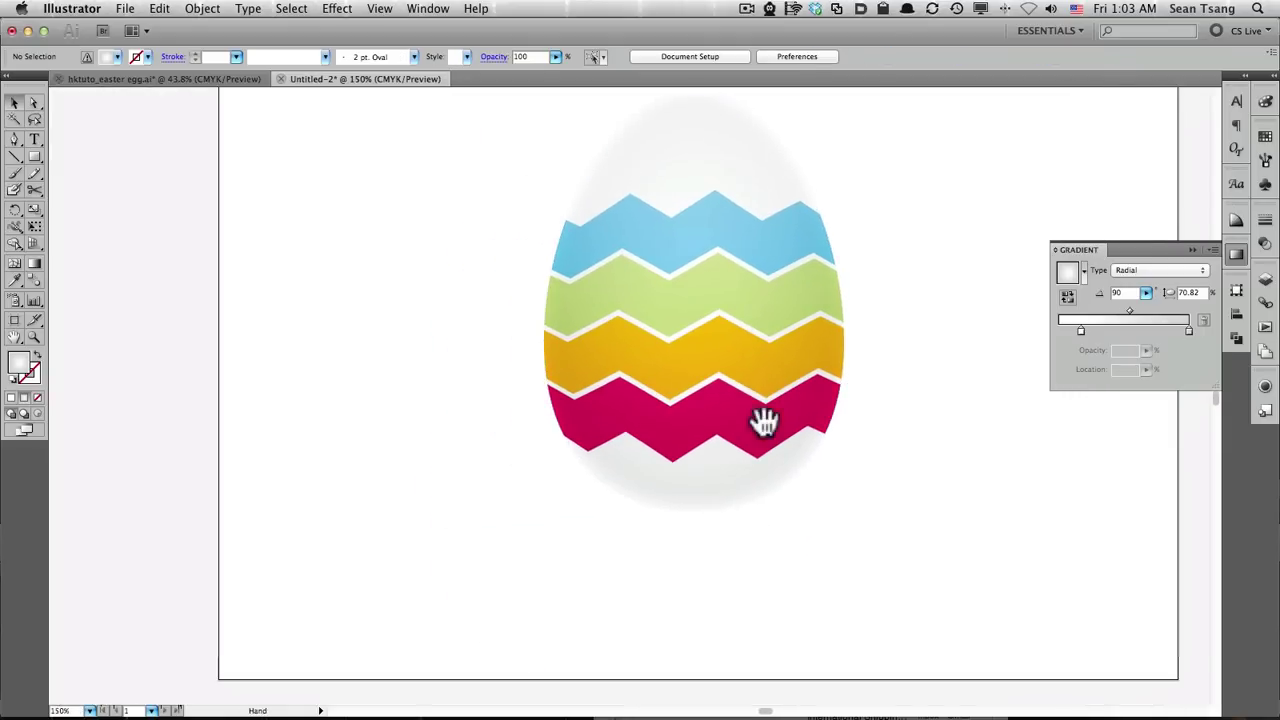
drag(763, 423, 706, 449)
alt+click(709, 450)
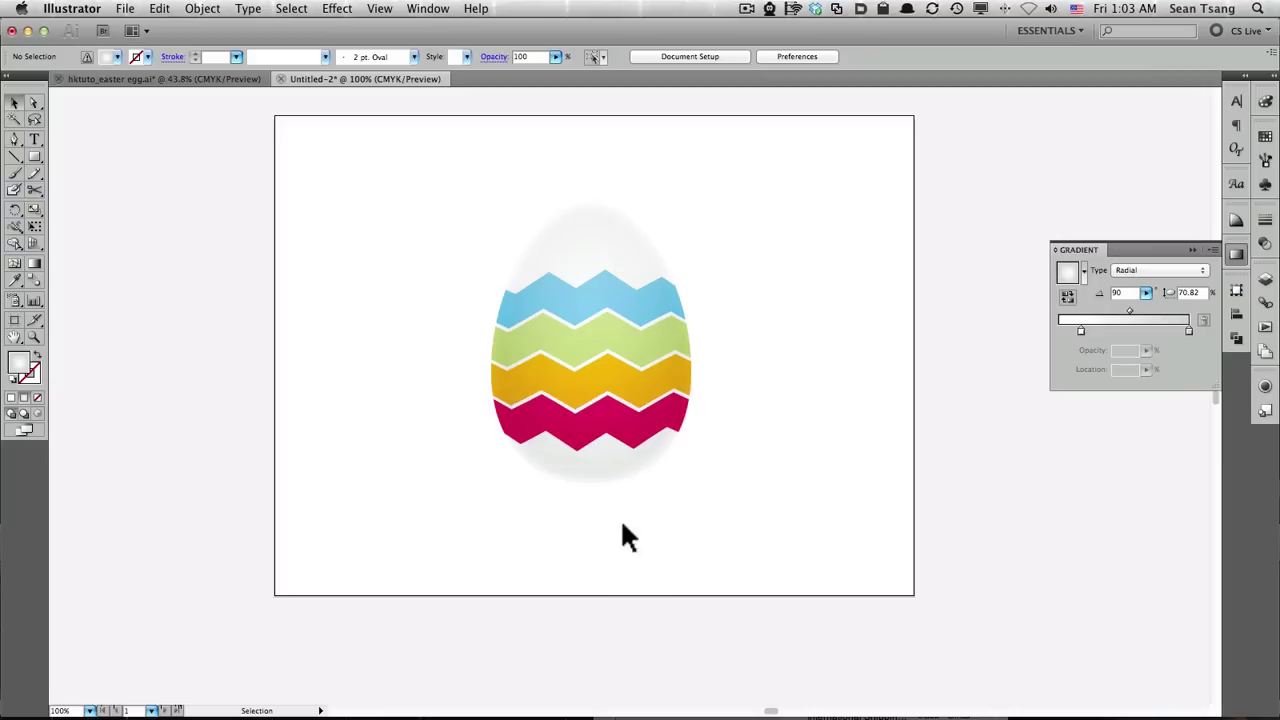
click(604, 462)
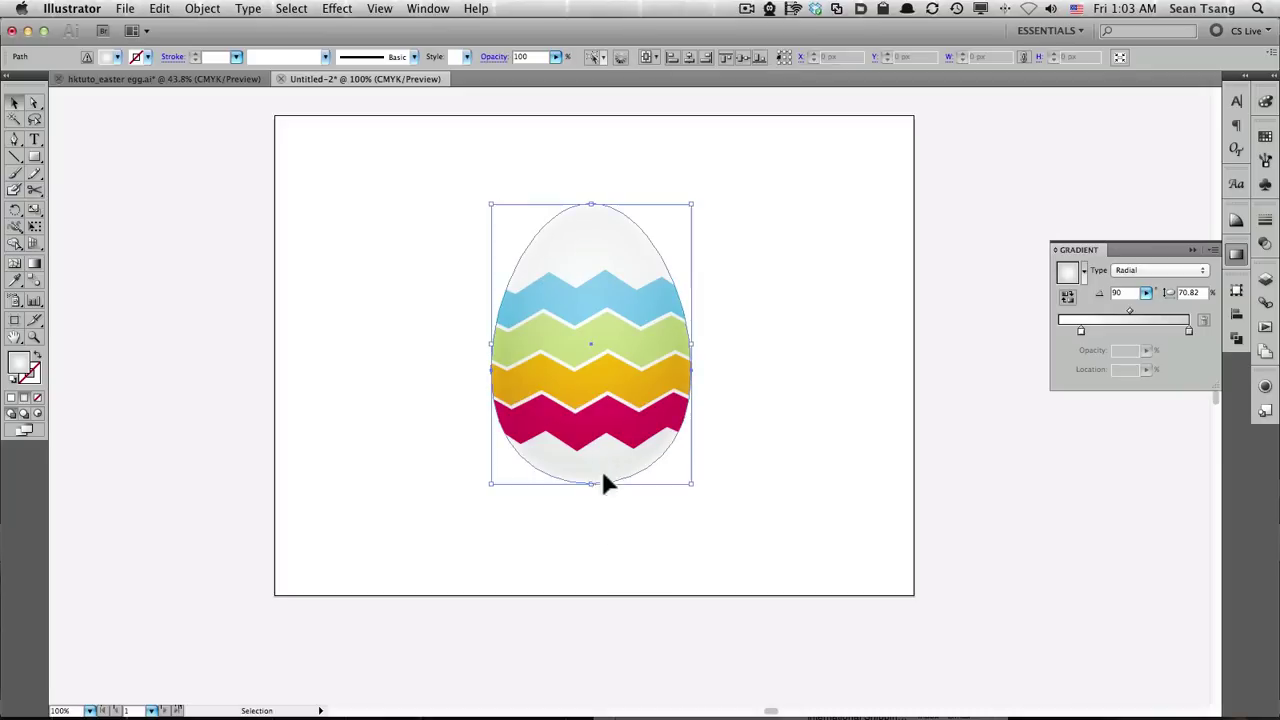
Draw a flat ellipse, about 184 × 35 px, just below the egg with the Ellipse Tool.
click(757, 425)
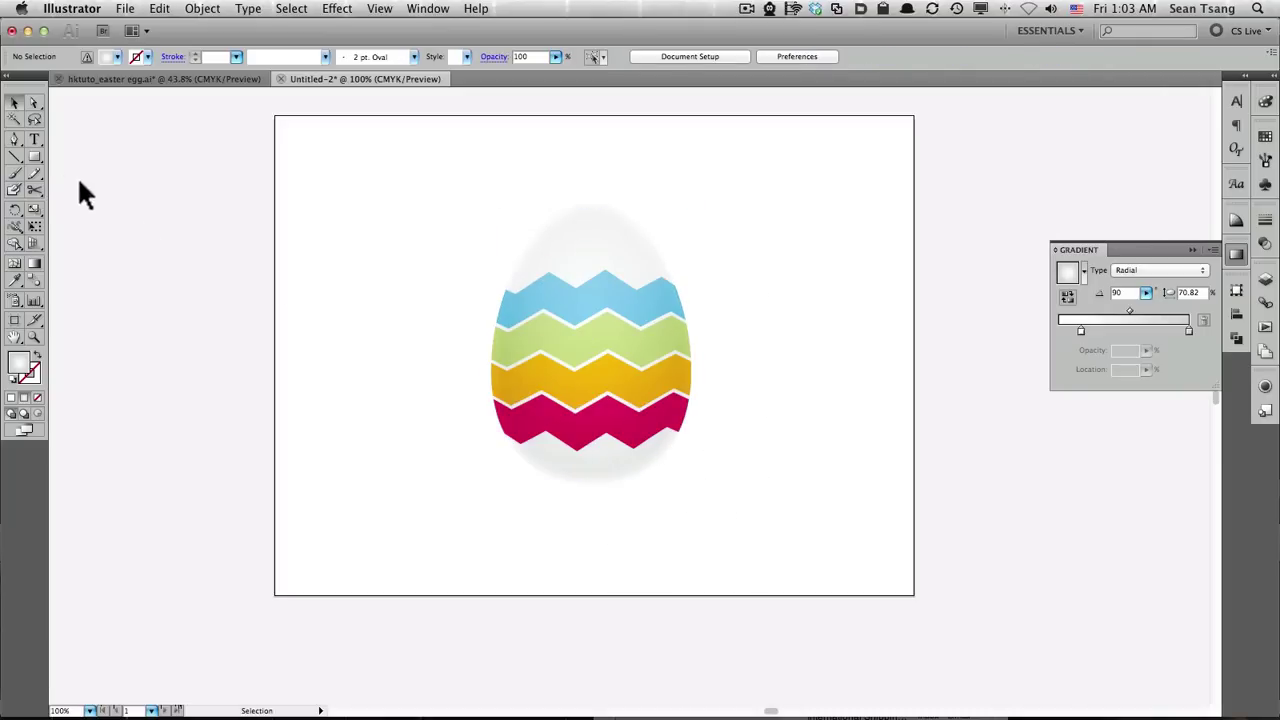
drag(35, 157, 105, 192)
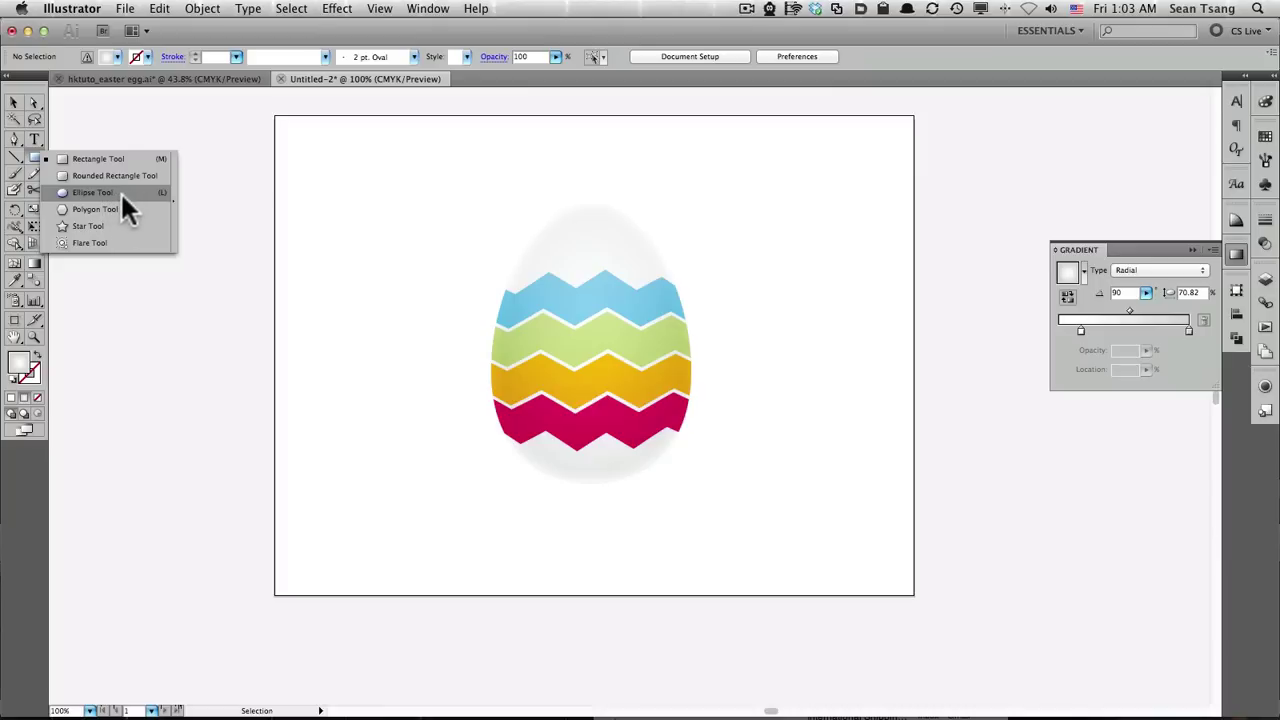
drag(116, 193, 122, 192)
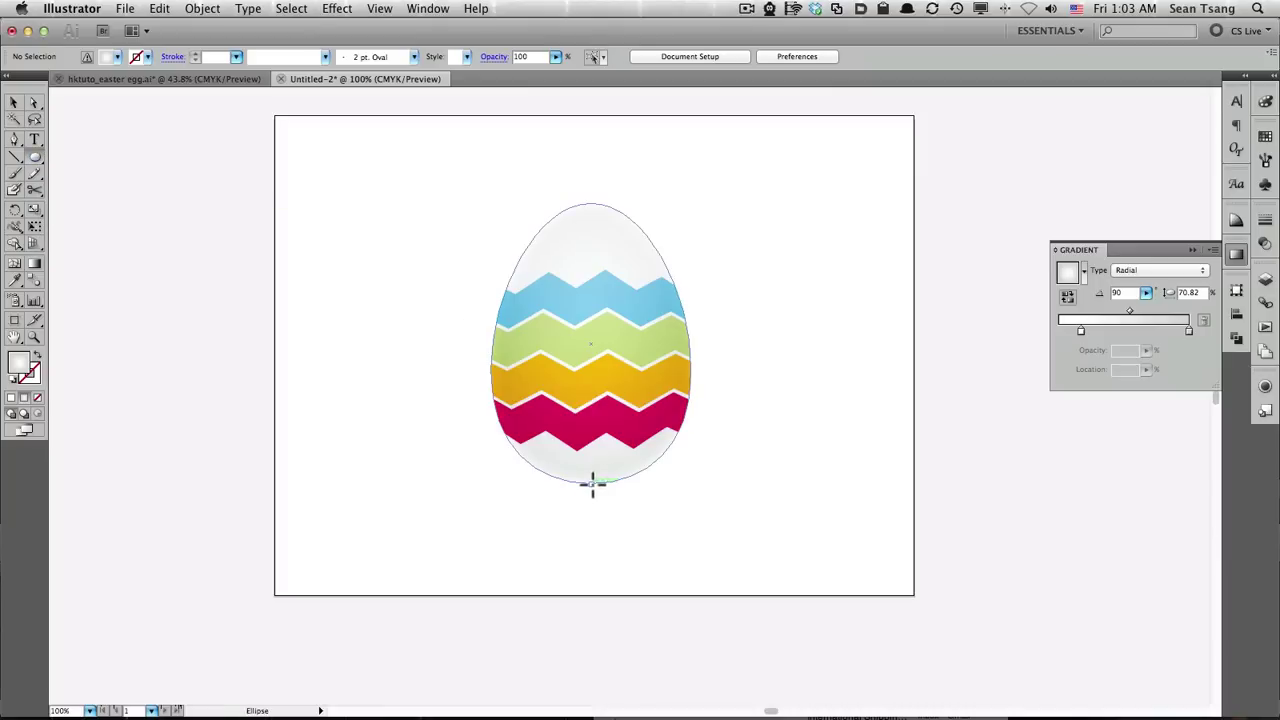
drag(593, 485, 665, 500)
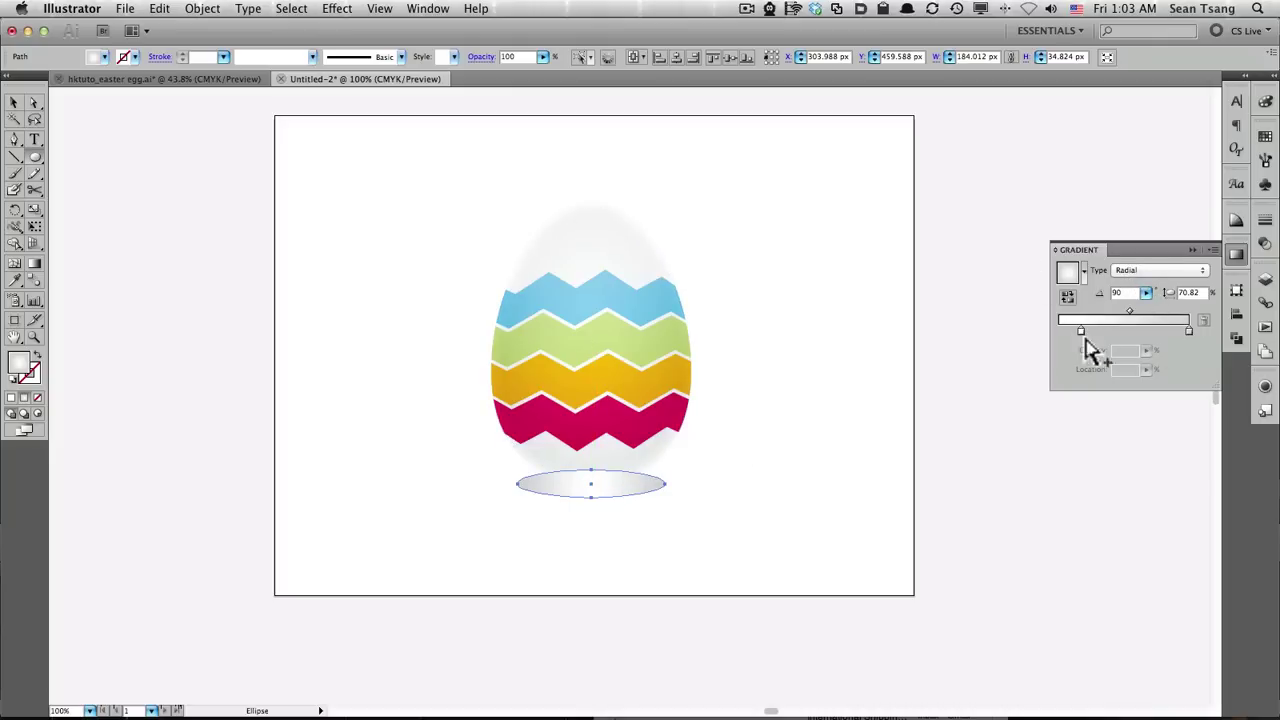
Set the shadow gradient's first stop to 71% K grey and its outer stop to white.
drag(1080, 331, 1057, 331)
double_click(1058, 330)
drag(1166, 365, 1194, 368)
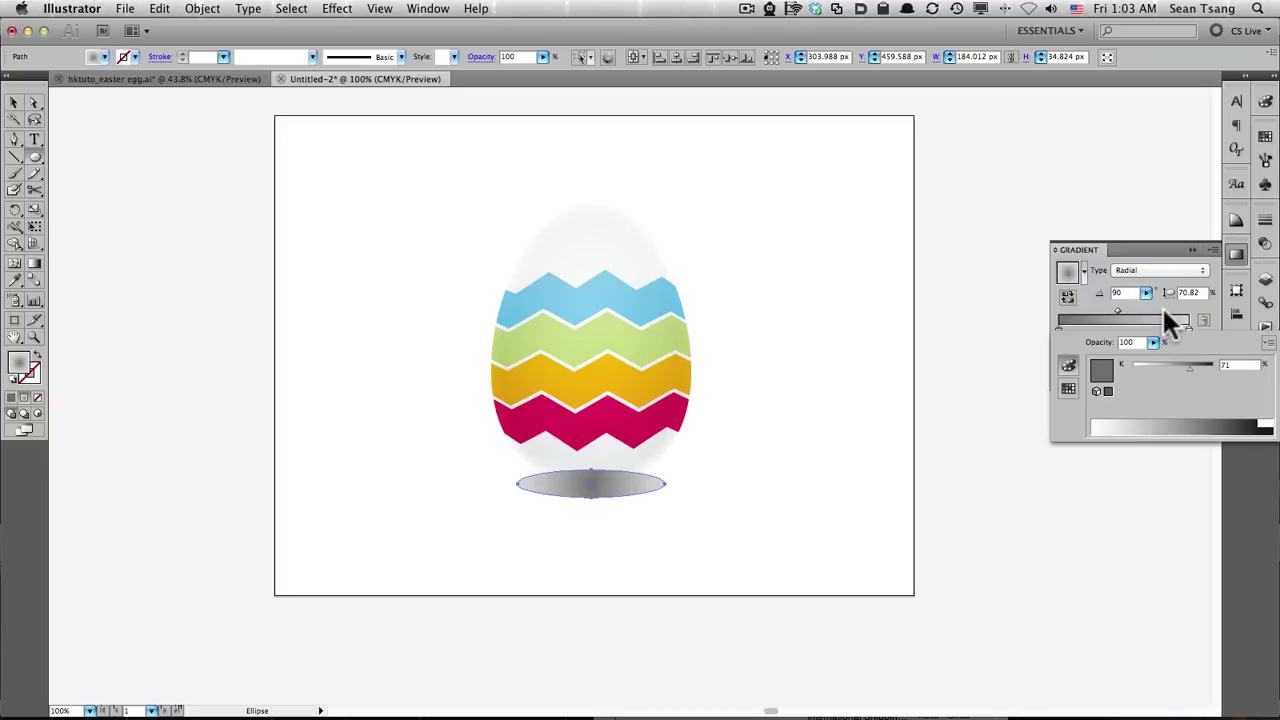
click(1162, 300)
double_click(1189, 330)
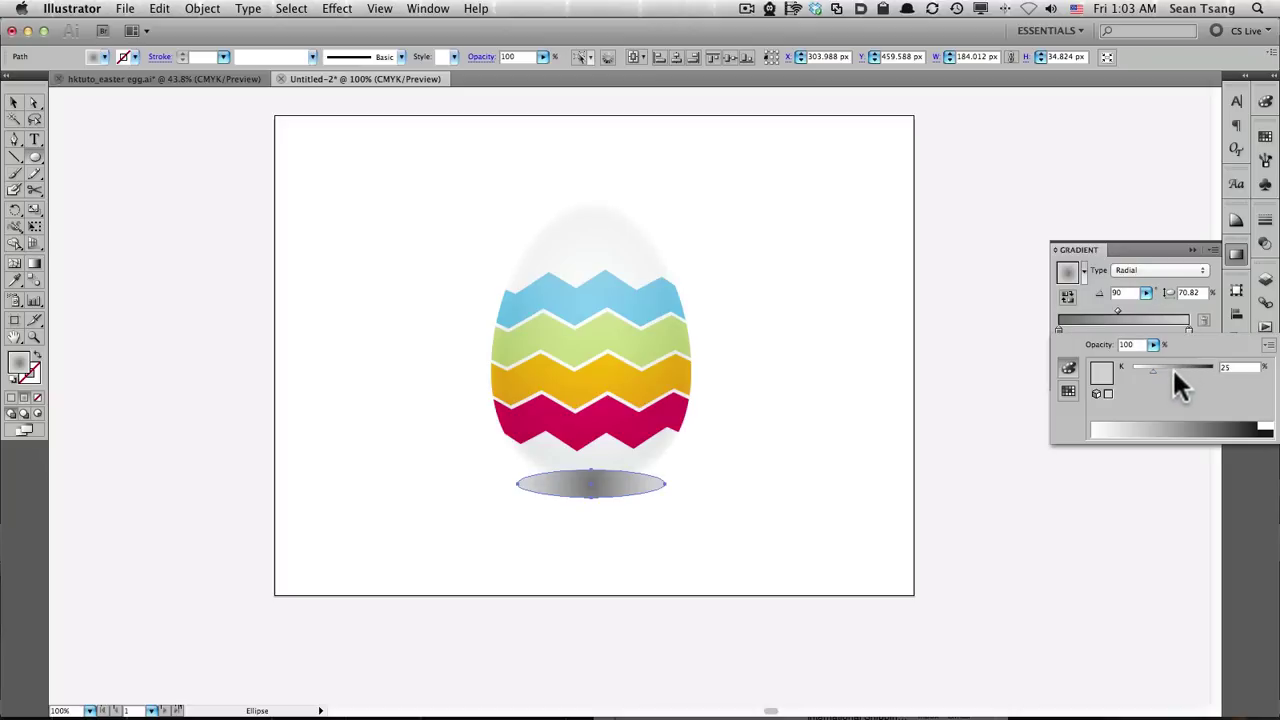
drag(1129, 367, 1118, 368)
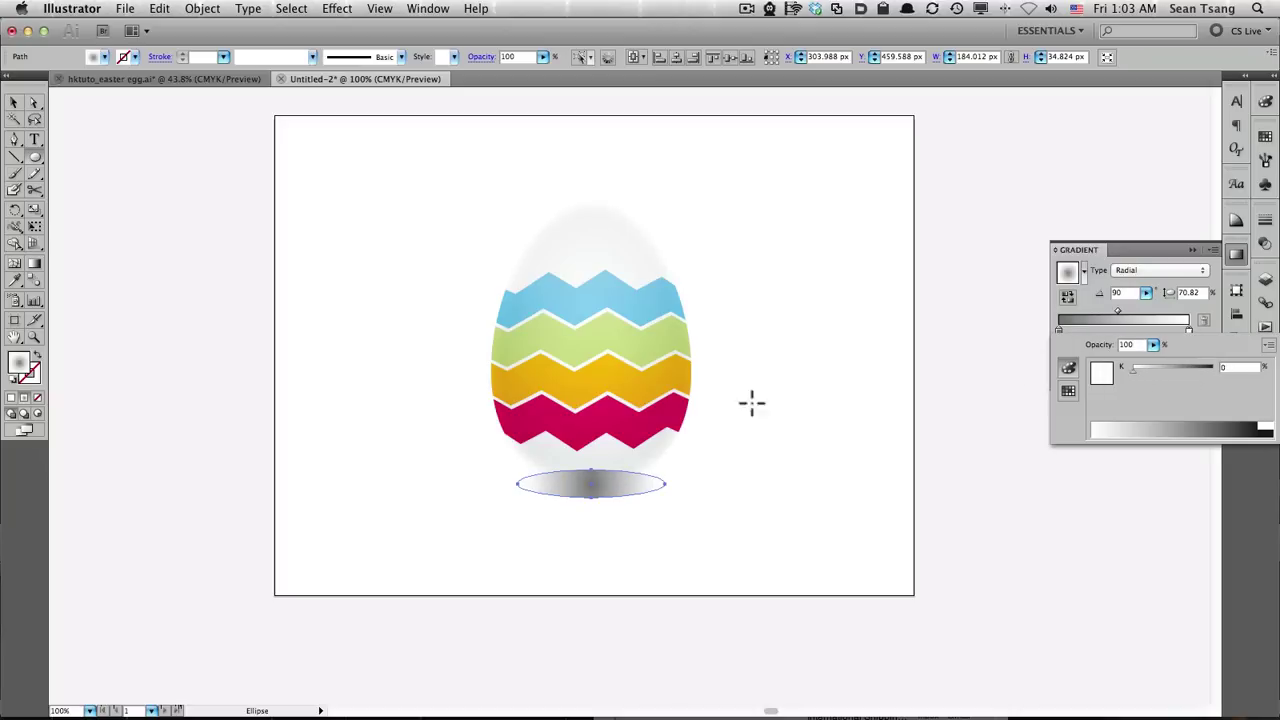
click(577, 482)
Set the gradient angle to 0° and squash it to about 15.77% aspect to fit the ellipse.
drag(442, 377, 834, 595)
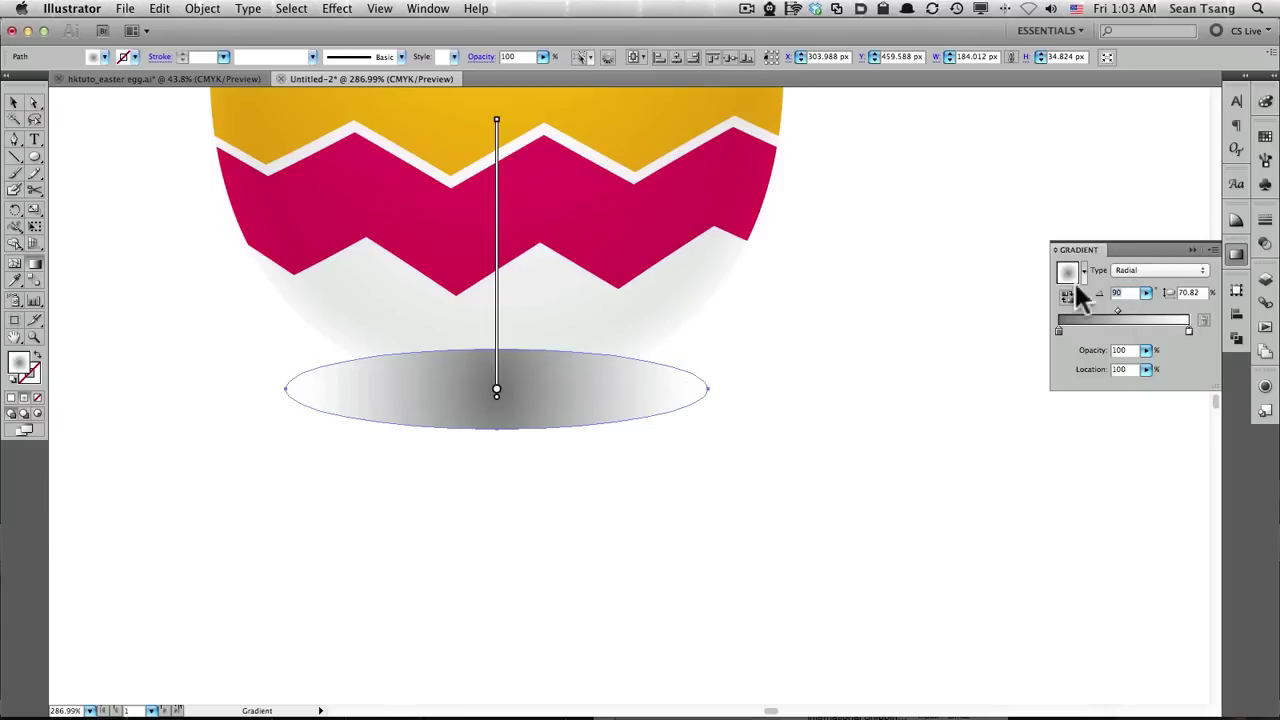
text(0)
key(Return)
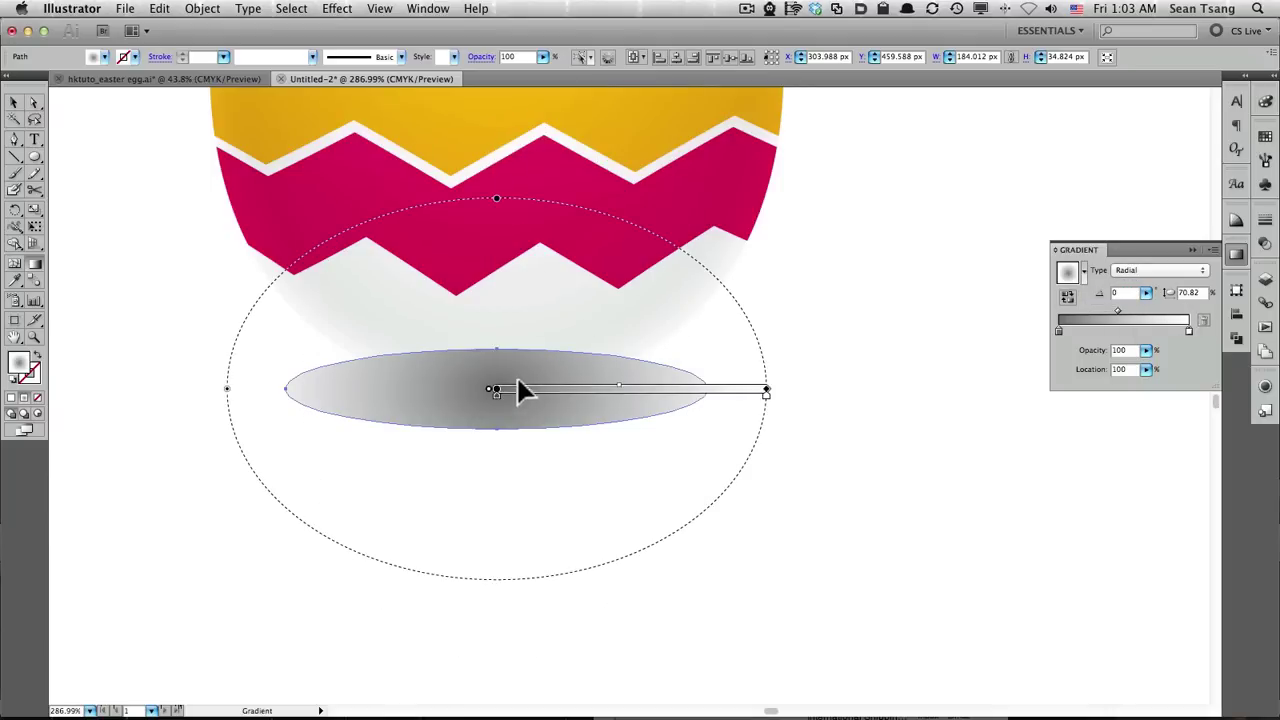
drag(497, 200, 497, 320)
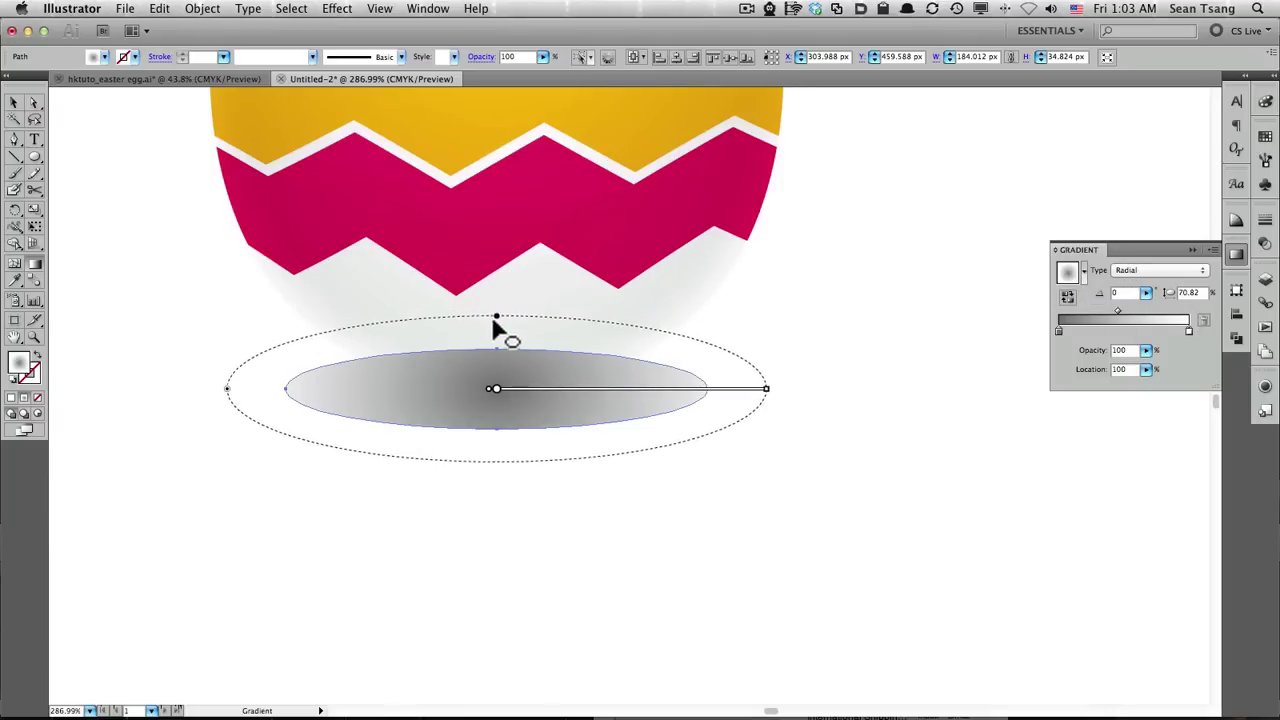
drag(768, 394, 691, 389)
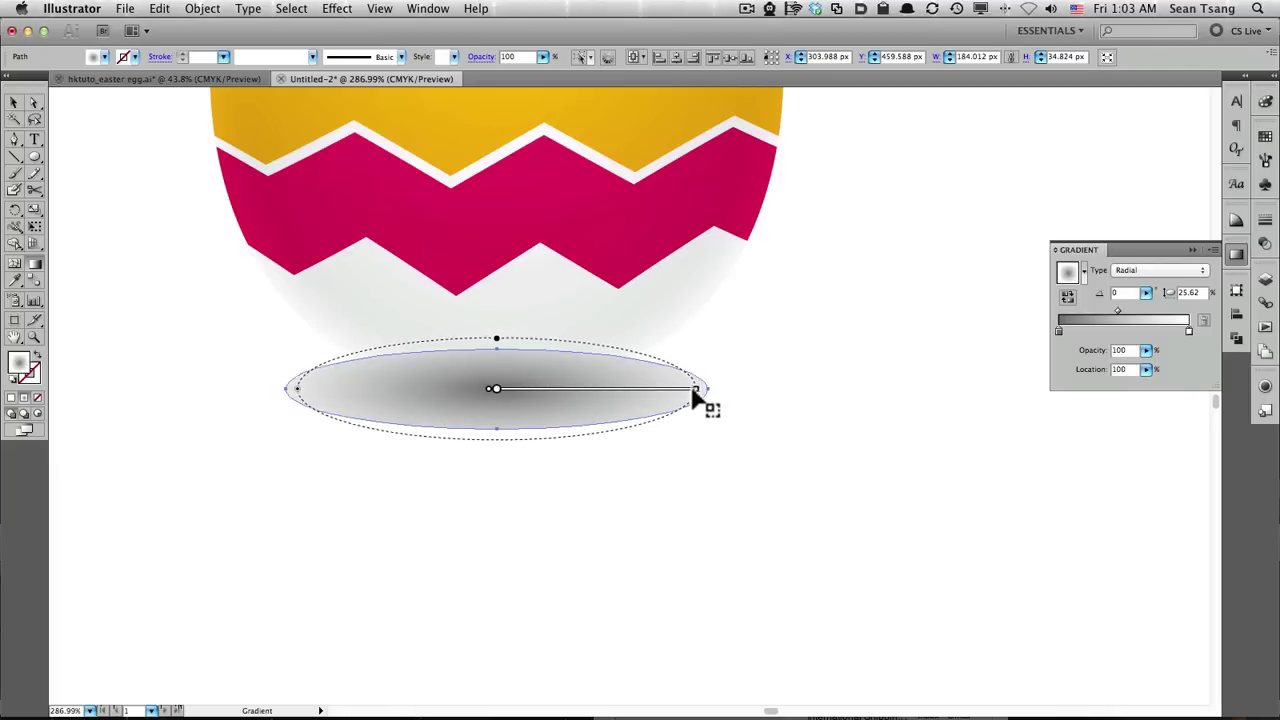
mouse_move(497, 346)
mouse_down()
mouse_move(495, 365)
mouse_move(537, 393)
mouse_up()
Reselect the shadow ellipse and pan the view to bring the egg's top into view.
key(v)
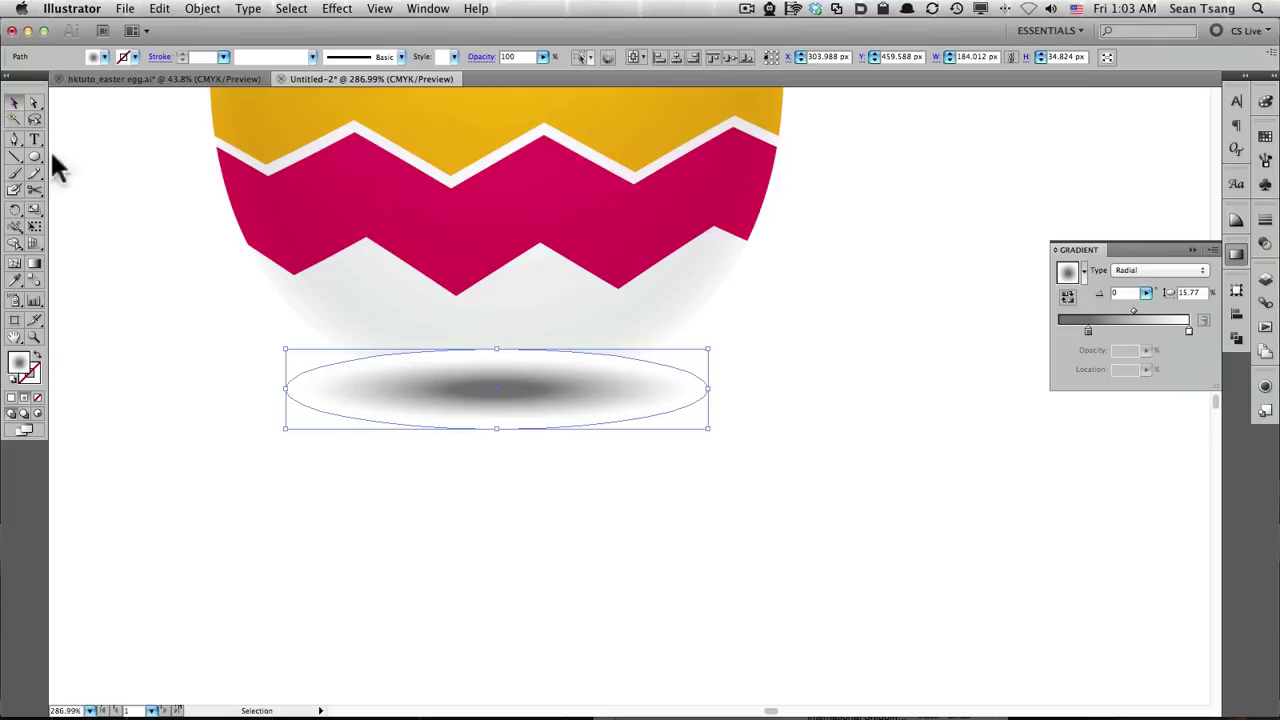
key(ctrl+shift+a)
click(424, 406)
key(a)
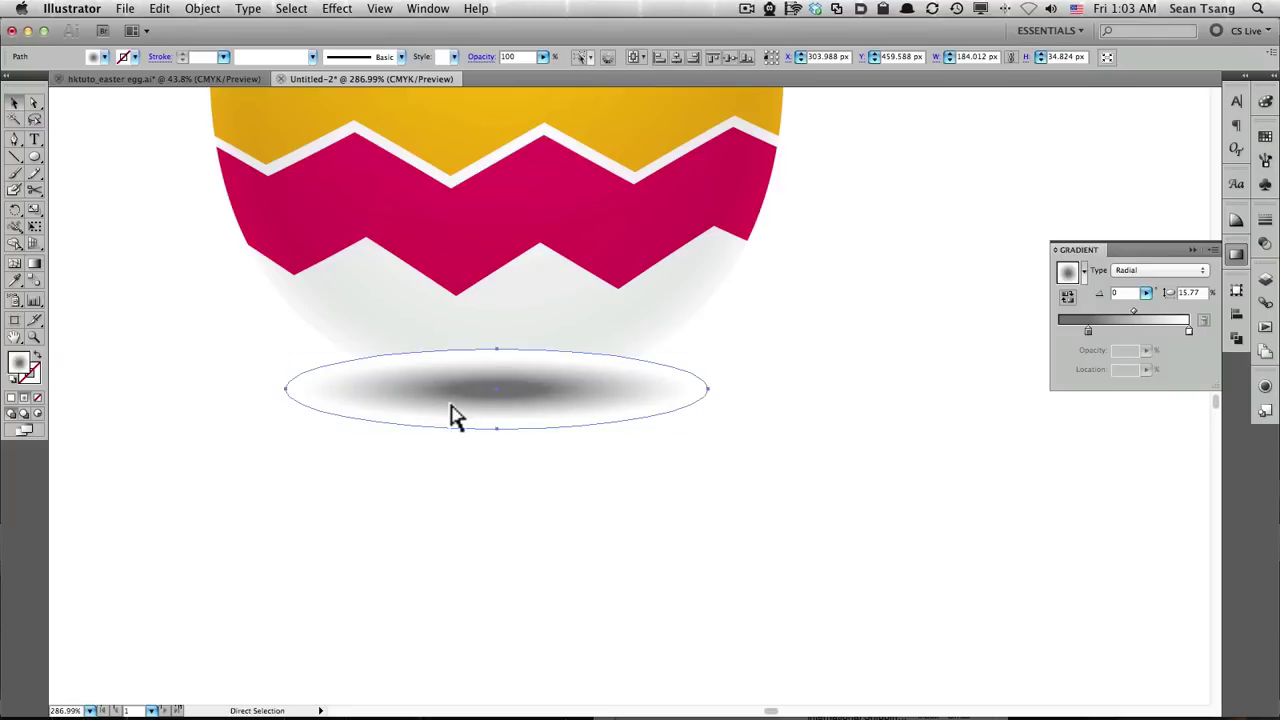
key(v)
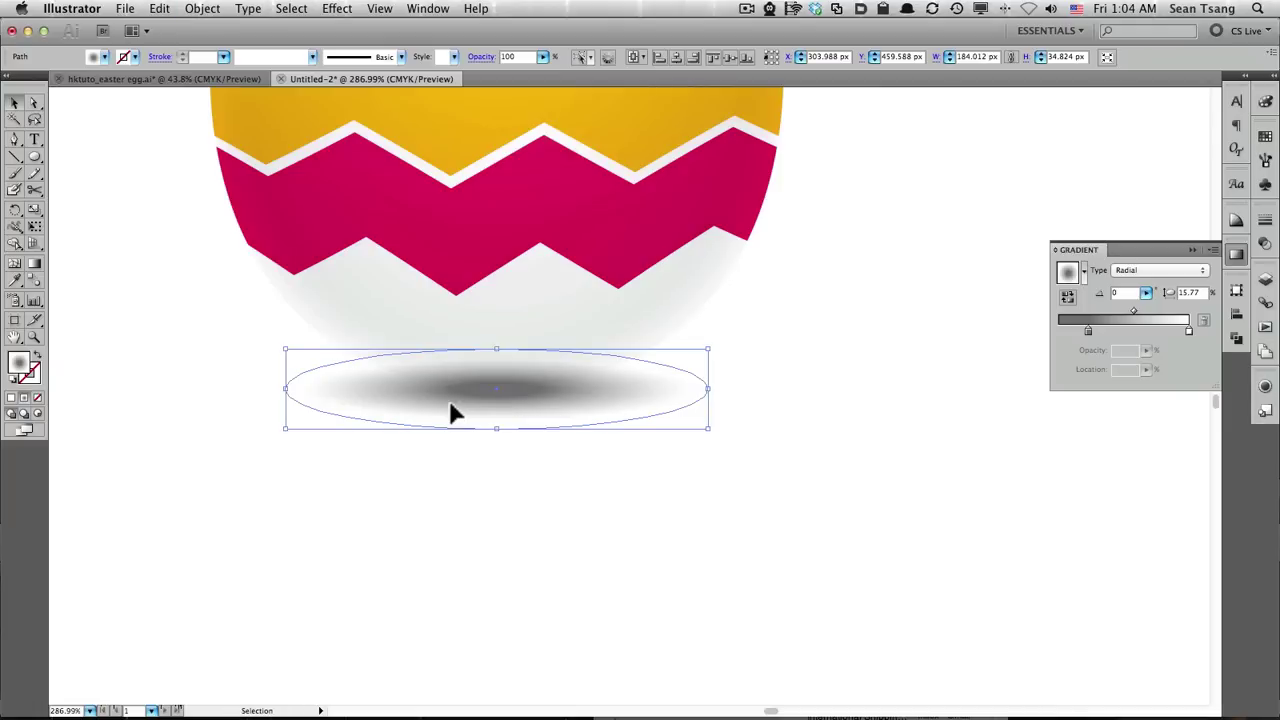
drag(568, 378, 580, 417)
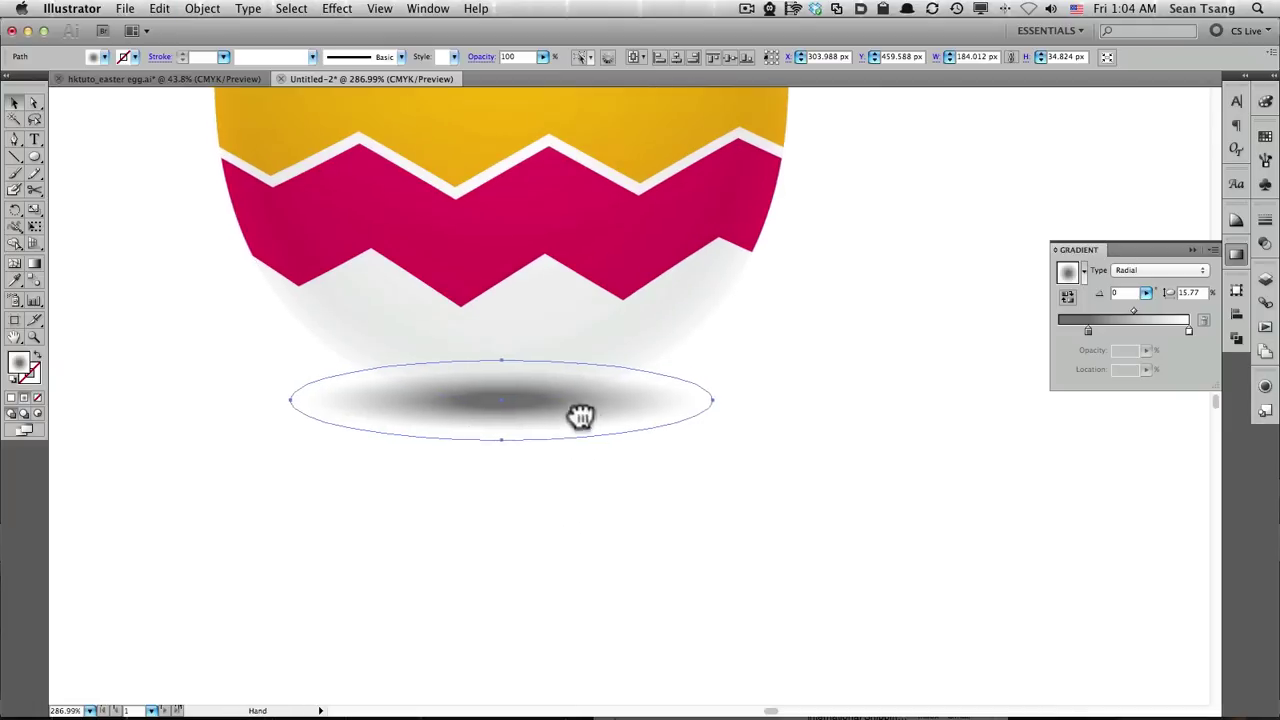
drag(686, 266, 660, 437)
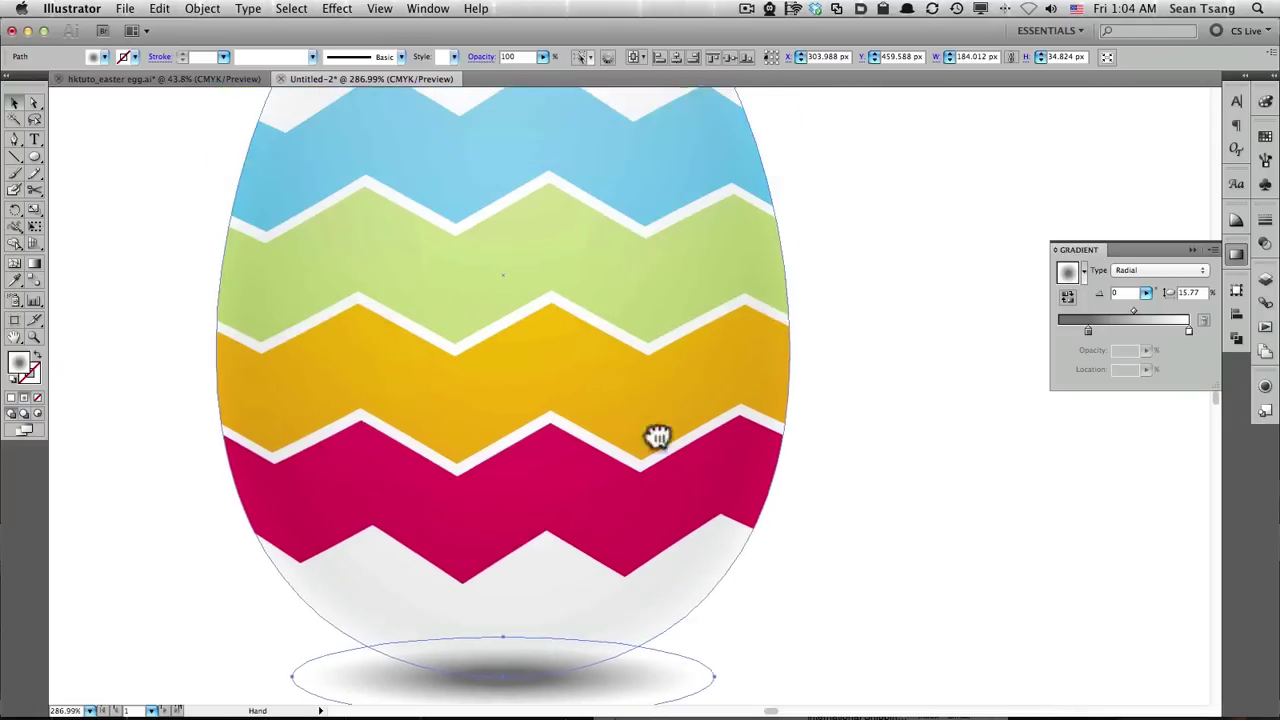
drag(650, 230, 640, 409)
Select the egg group and its right edge segment, then zoom out to the whole egg.
click(669, 215)
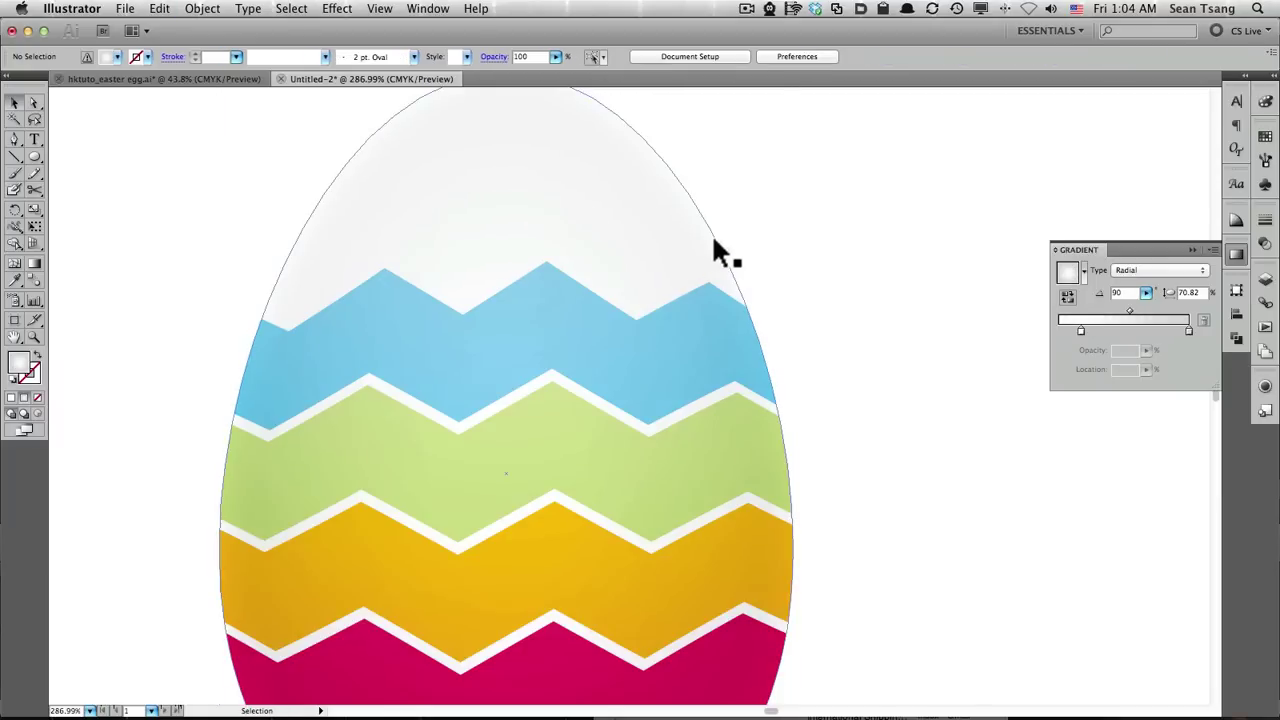
click(738, 308)
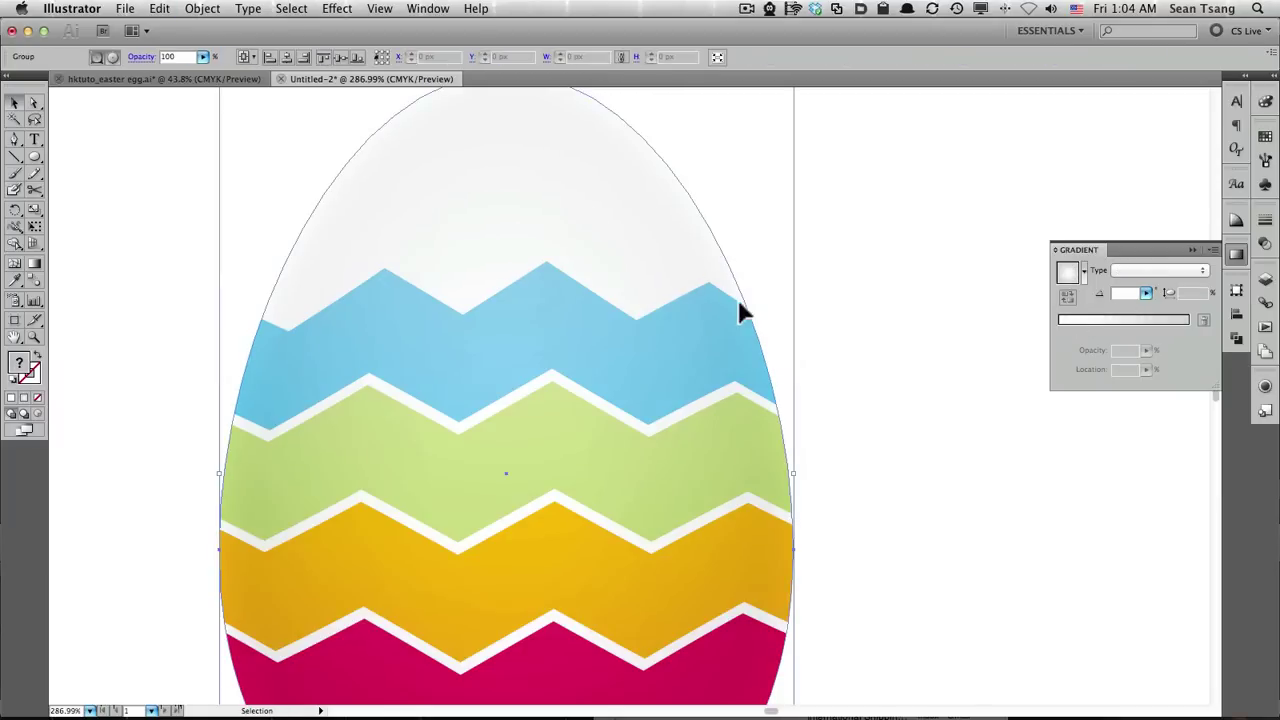
key(a)
click(715, 247)
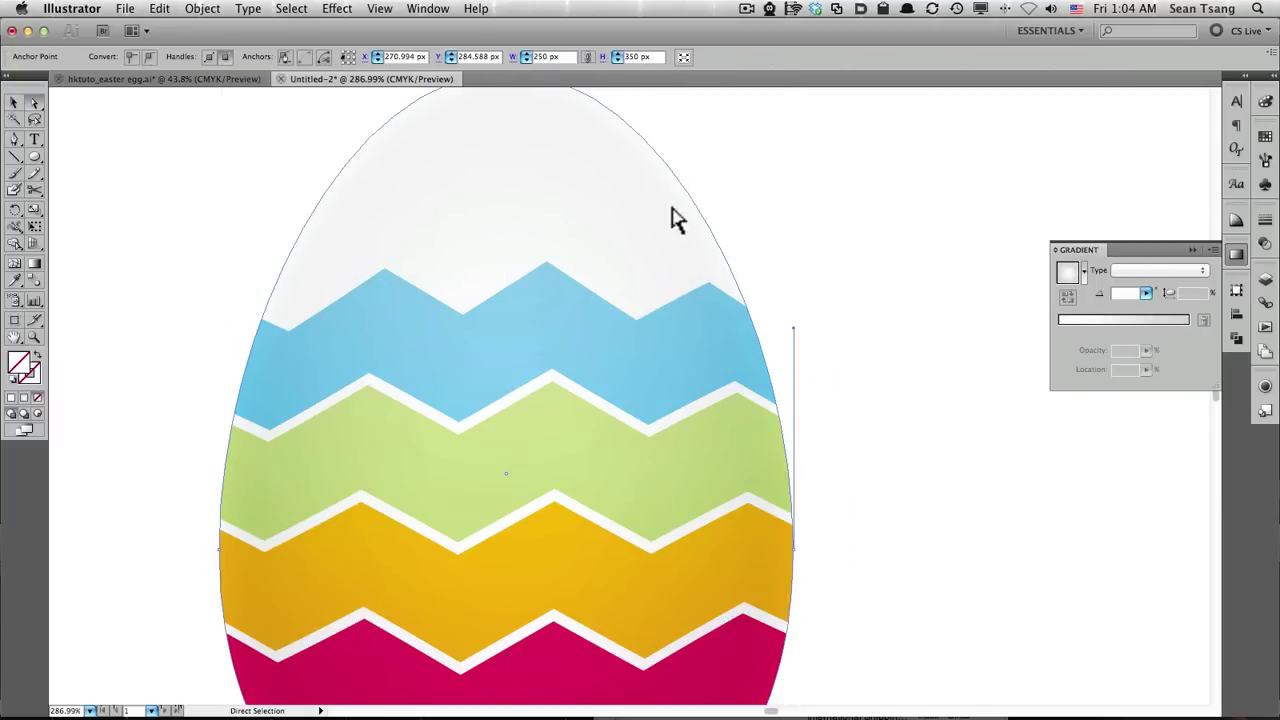
alt+super+click(669, 389)
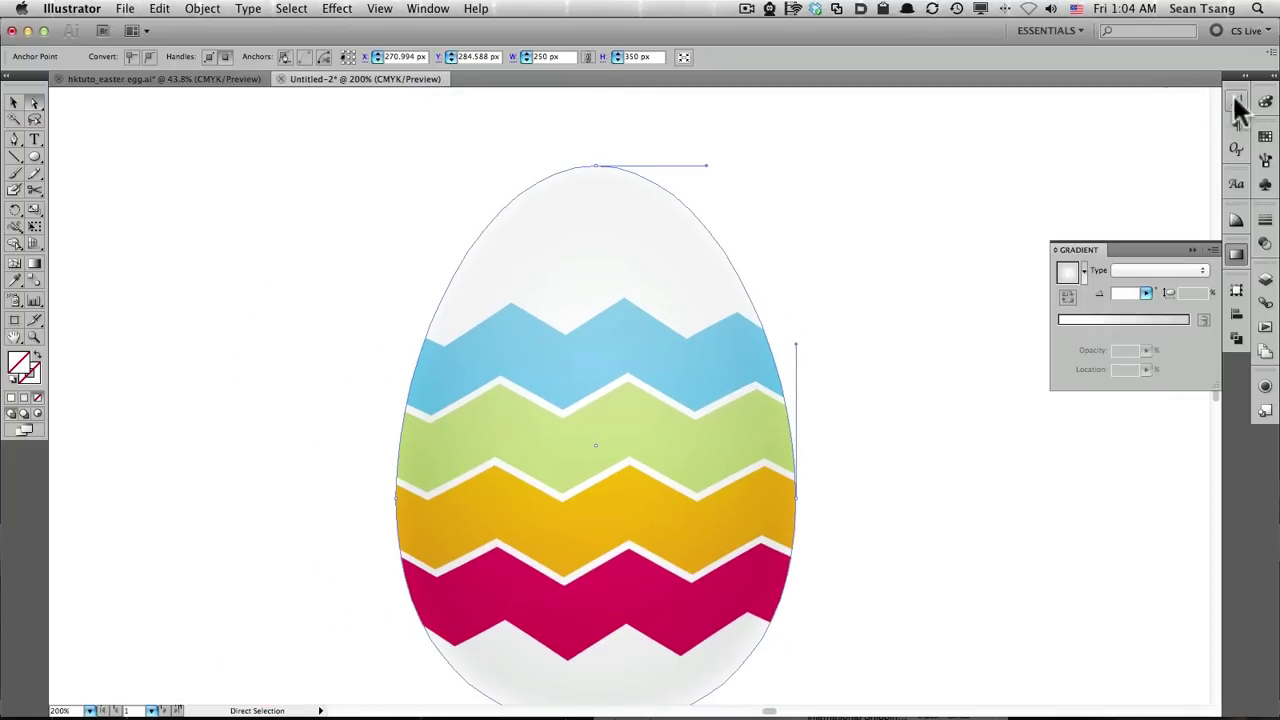
Show the Color panel with the fill active, then deselect and view the whole artboard.
click(1237, 103)
click(1093, 117)
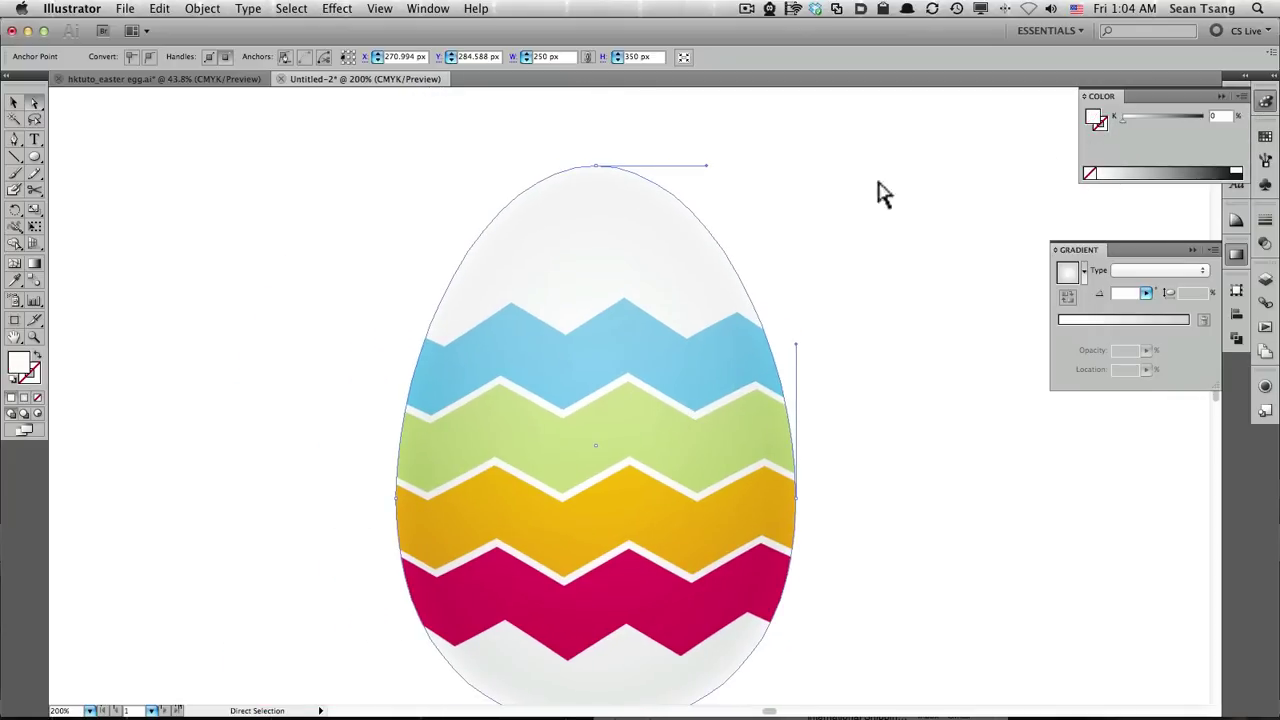
scroll(700, 309, down, 5)
click(620, 580)
key(v)
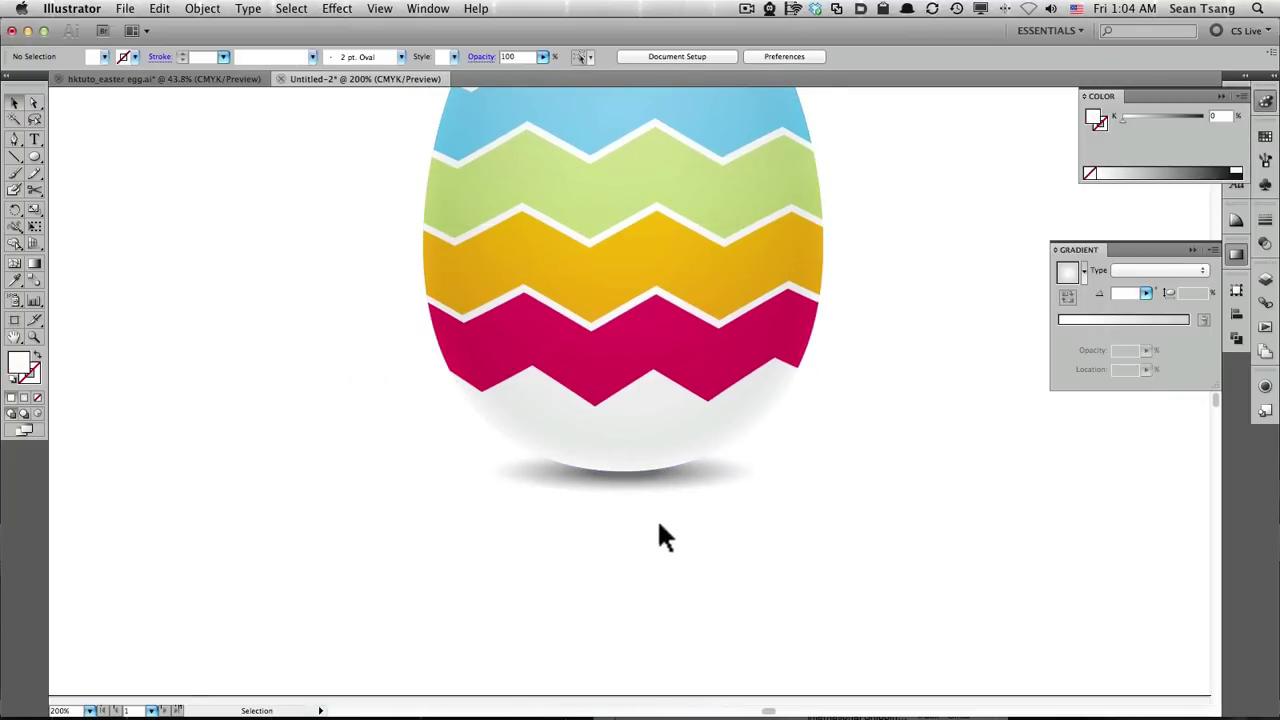
alt+super+click(703, 410)
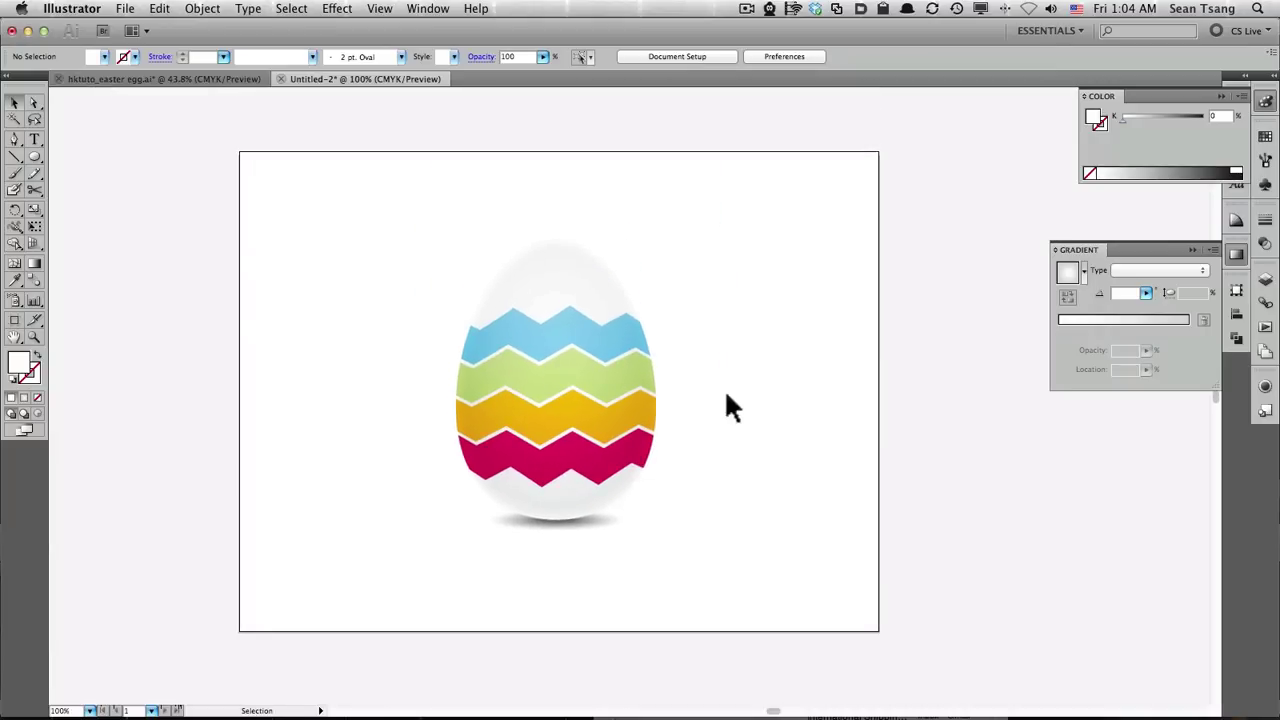
Select the egg together with its shadow ellipse.
drag(694, 215, 447, 588)
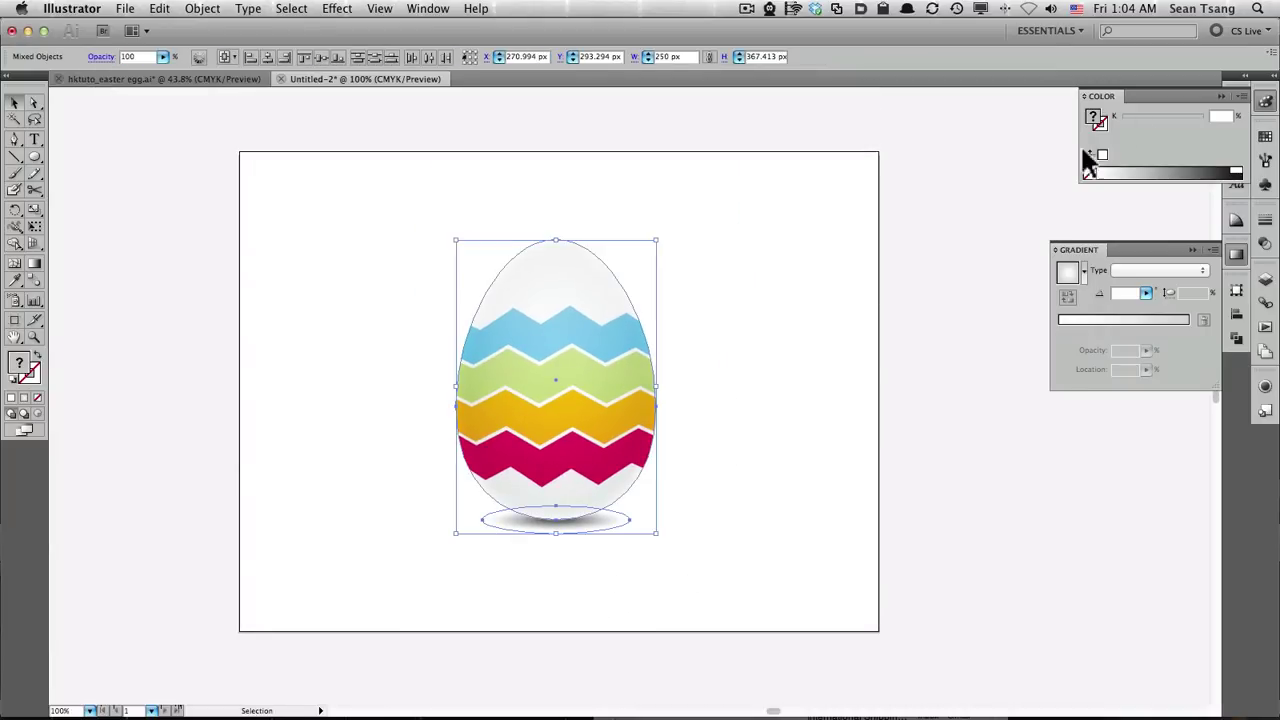
click(1237, 105)
click(726, 409)
drag(752, 214, 391, 594)
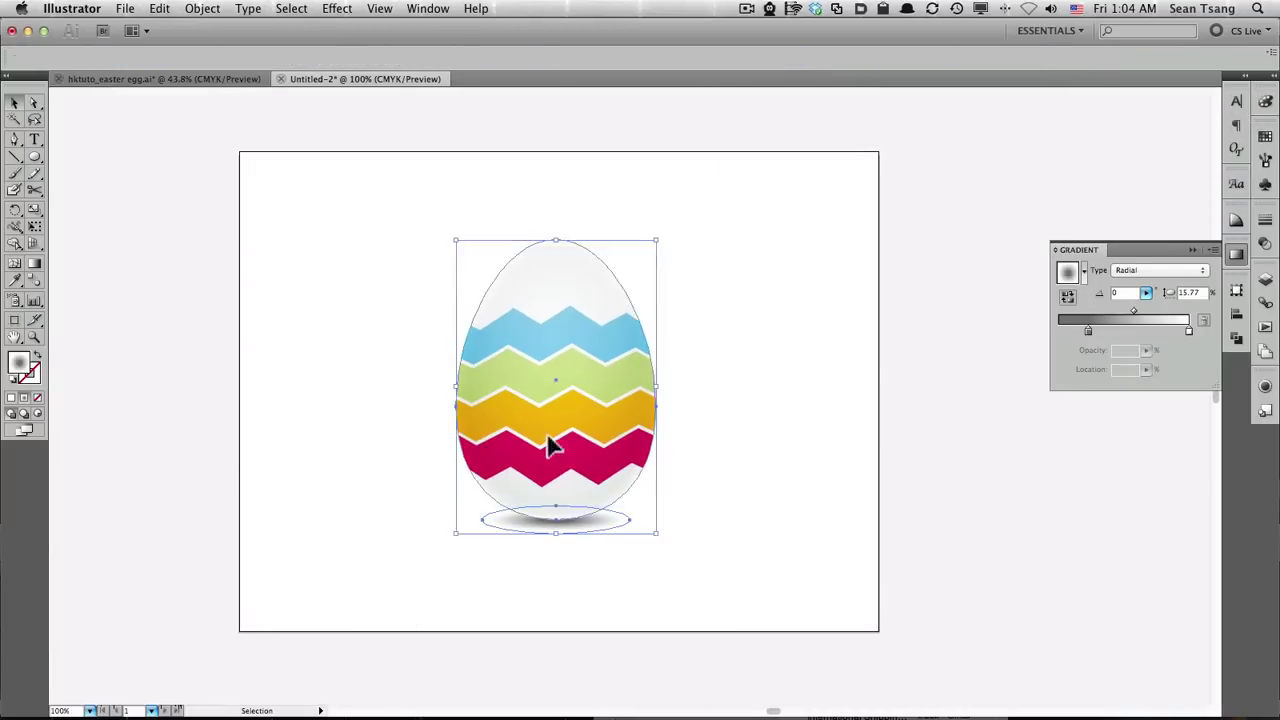
click(618, 335)
key(super+a)
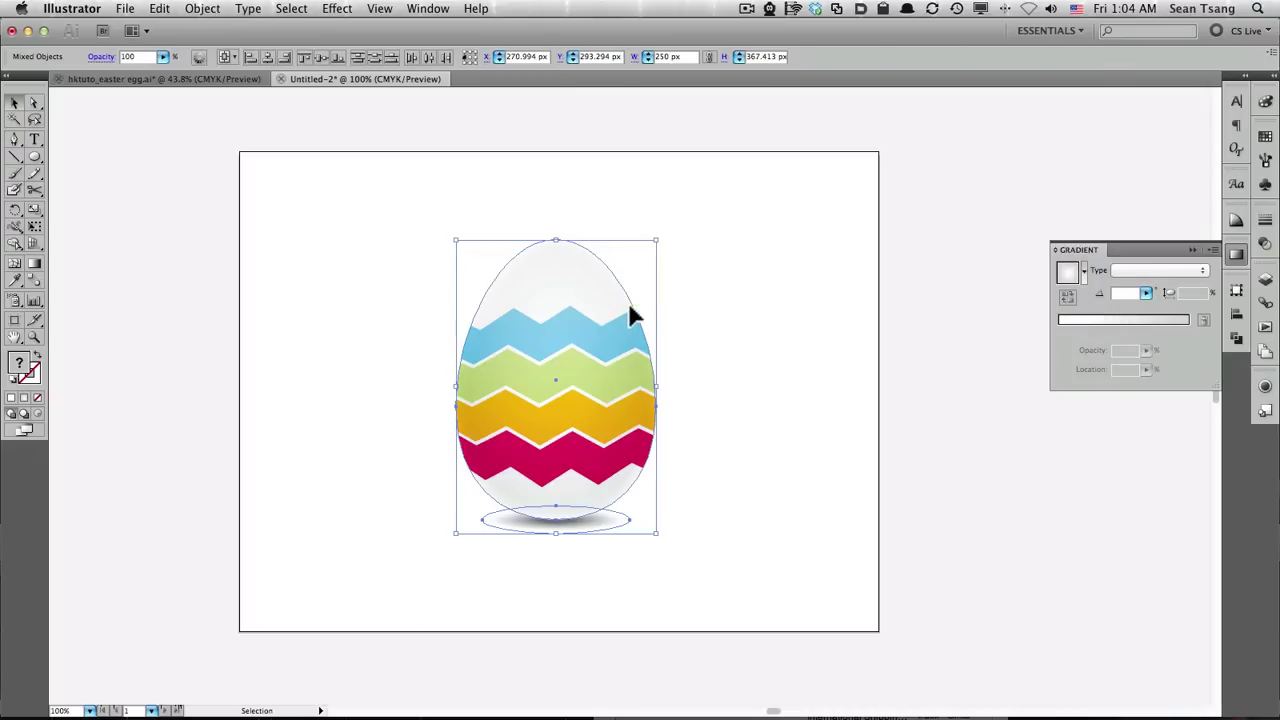
Move the egg and shadow to the artboard's left, then switch to hktuto_easter egg.ai.
drag(630, 316, 466, 380)
click(605, 483)
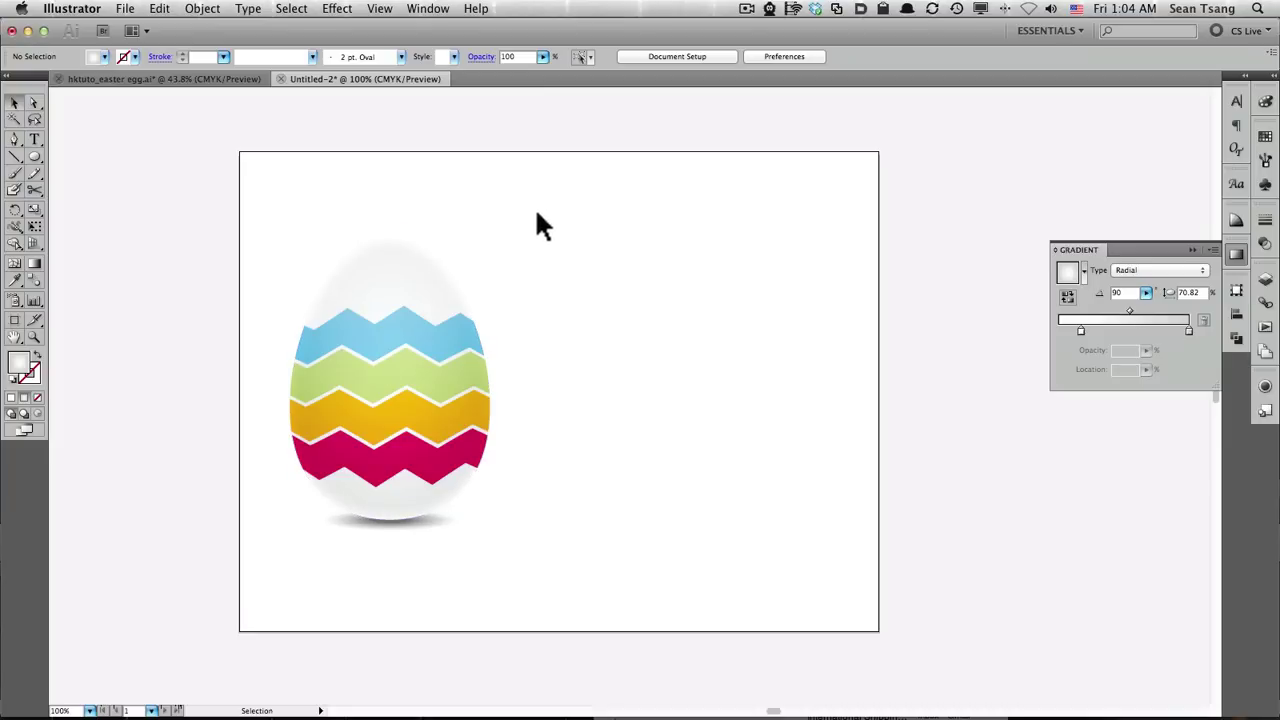
click(194, 77)
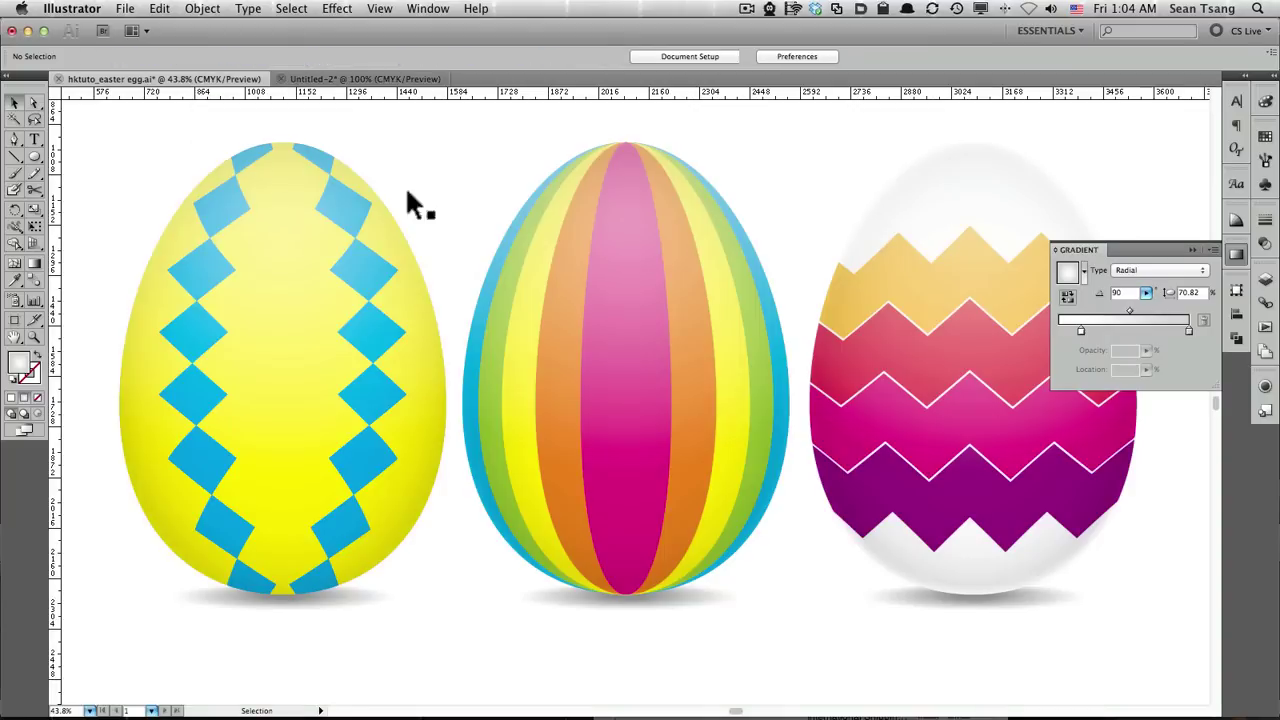
Collapse the Gradient panel and nudge the view so the three finished eggs show clearly.
click(1237, 255)
drag(724, 433, 729, 457)
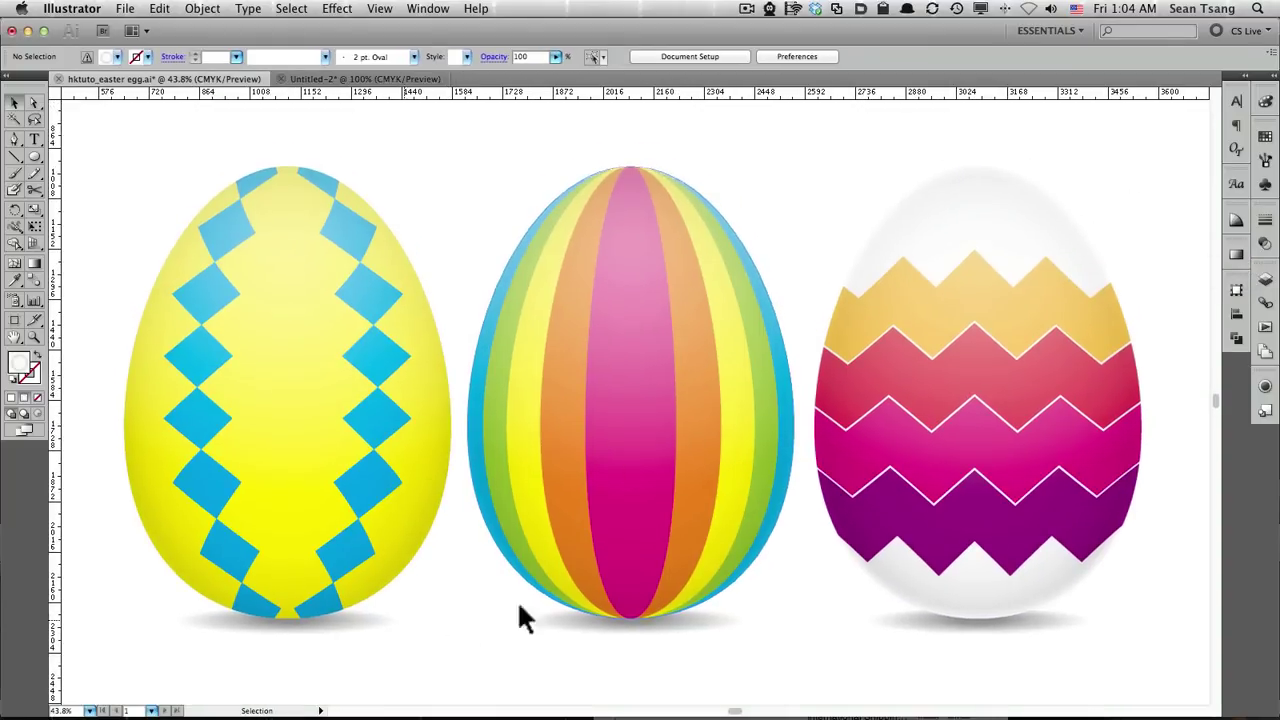